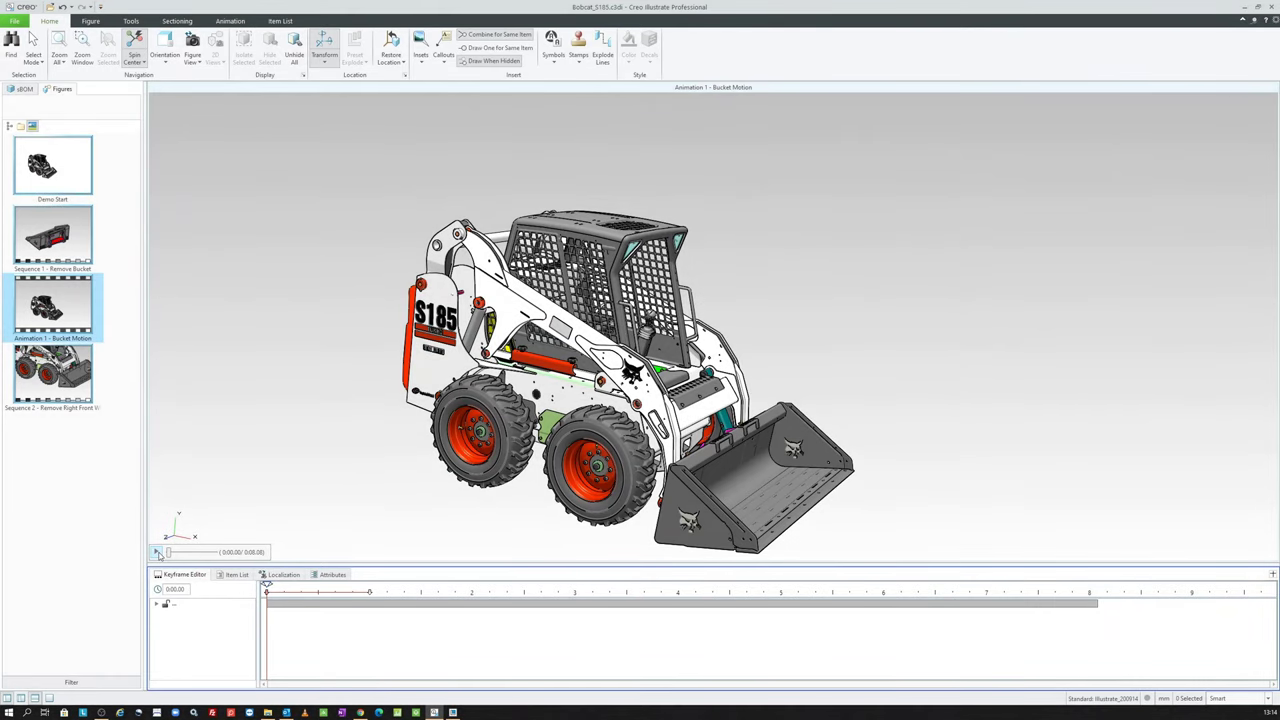
# Play Animation 1 - Bucket Motion to 0:08.08 so the S185's arms and bucket rise.
pyautogui.click(157, 552)
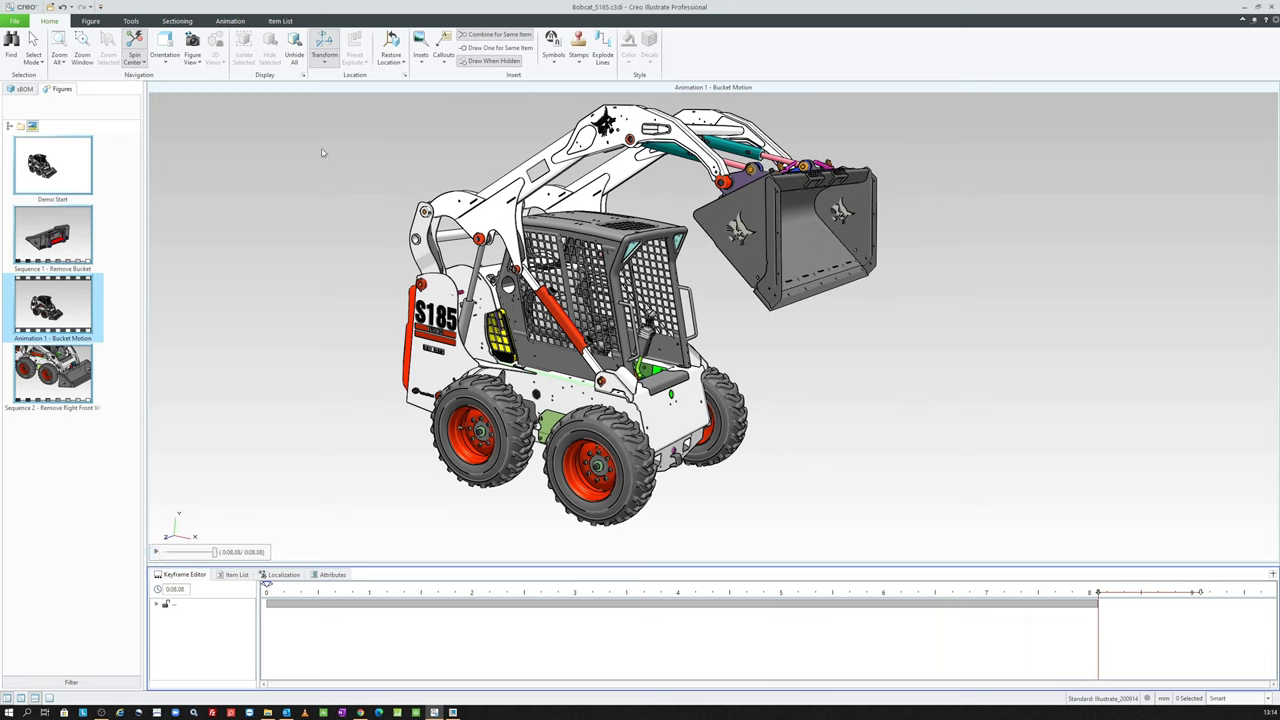
pyautogui.click(138, 22)
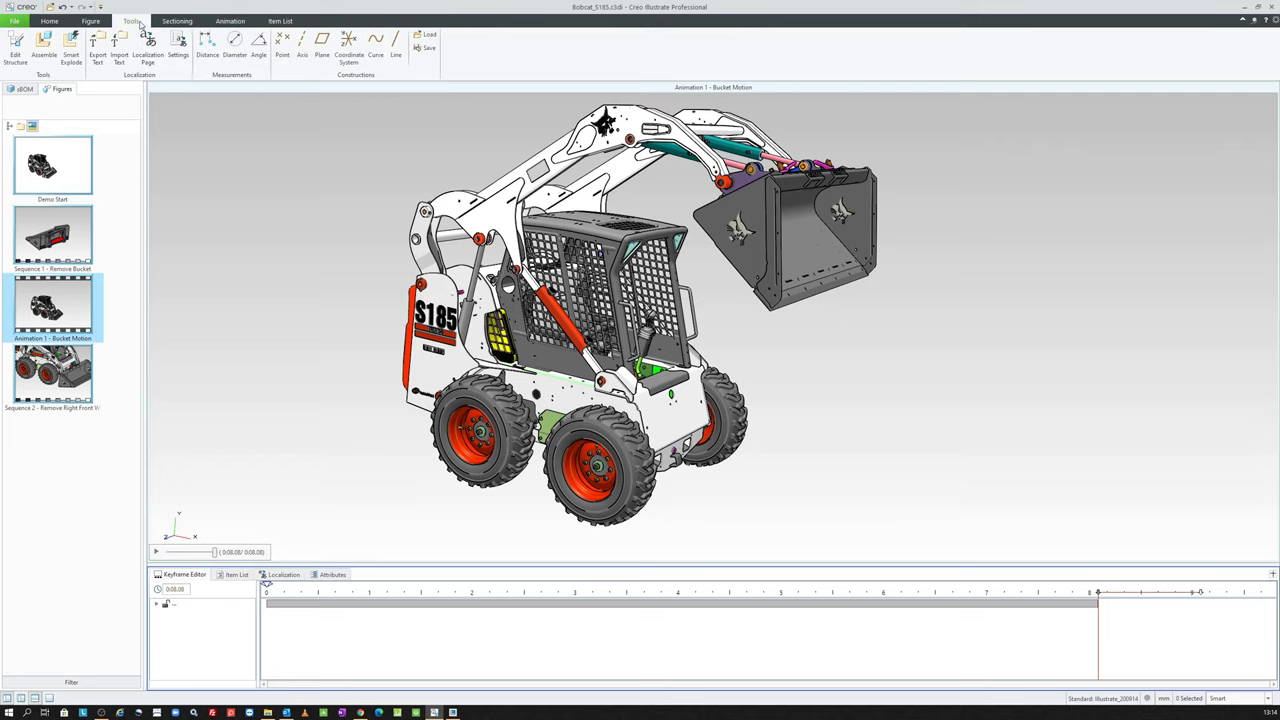
pyautogui.click(49, 21)
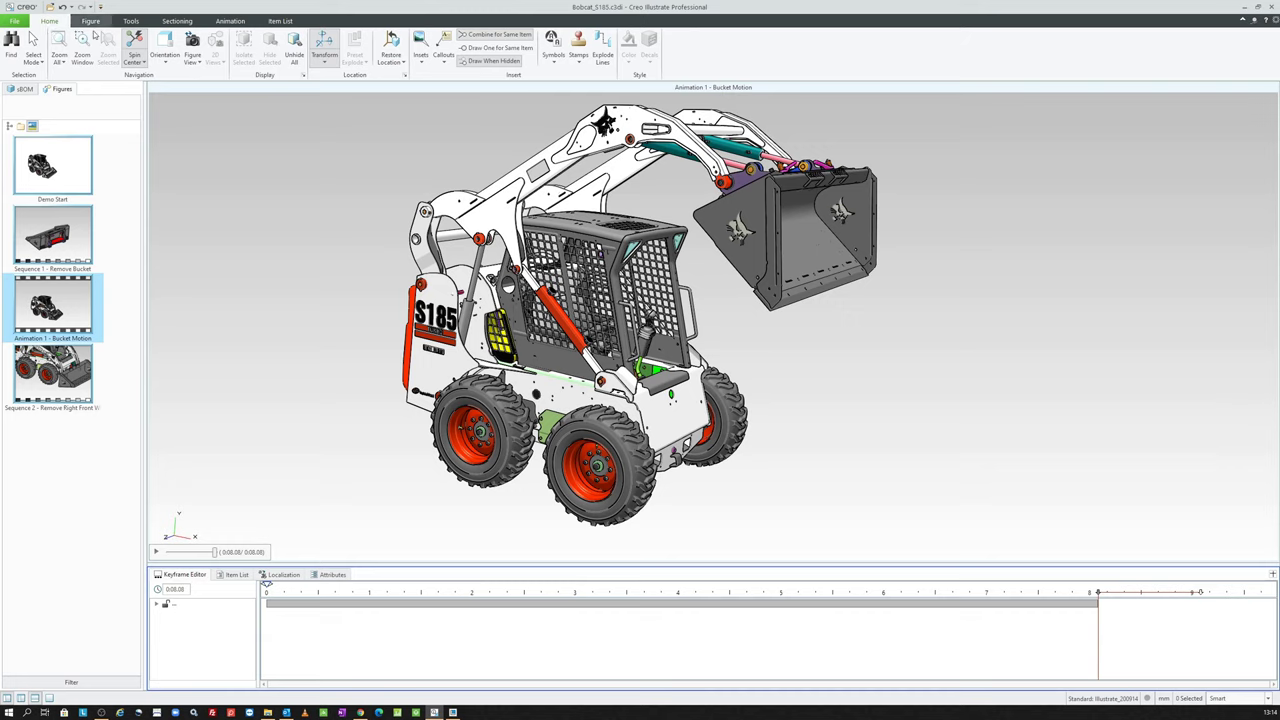
pyautogui.click(549, 58)
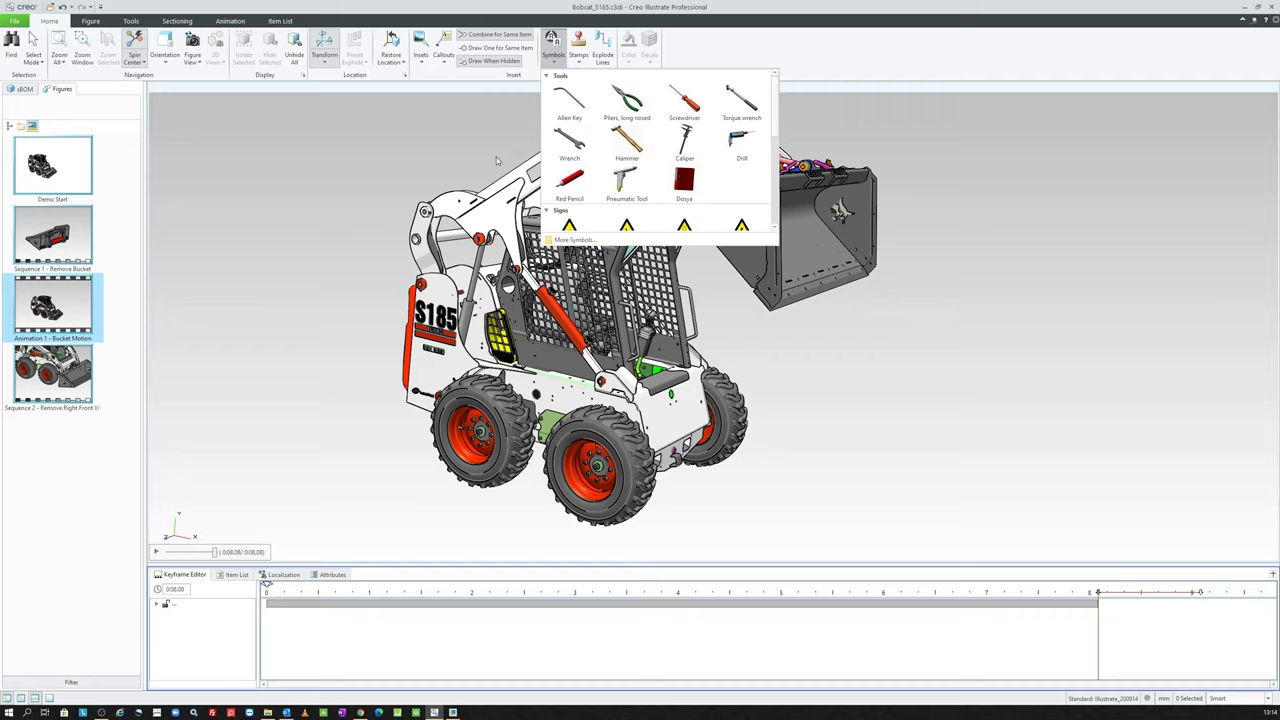
pyautogui.click(496, 160)
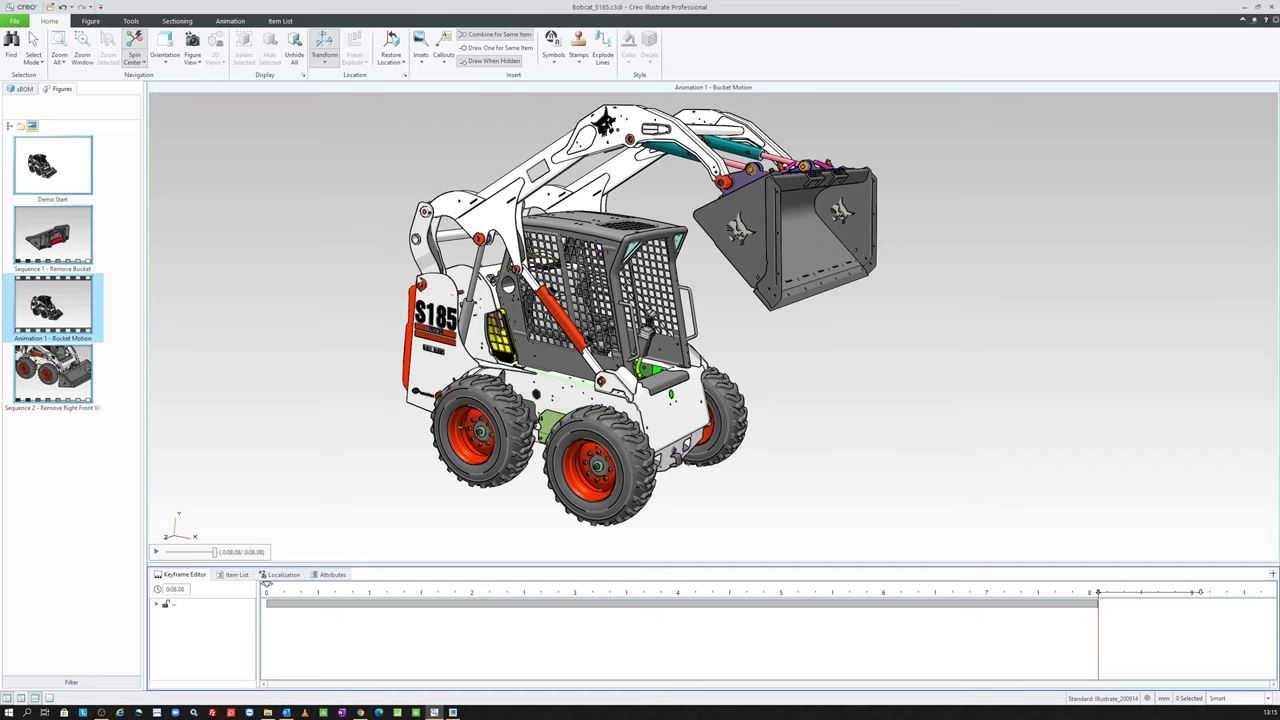
# Drag the body panel, a lift-arm part and the bucket apart with the gizmo.
pyautogui.click(443, 293)
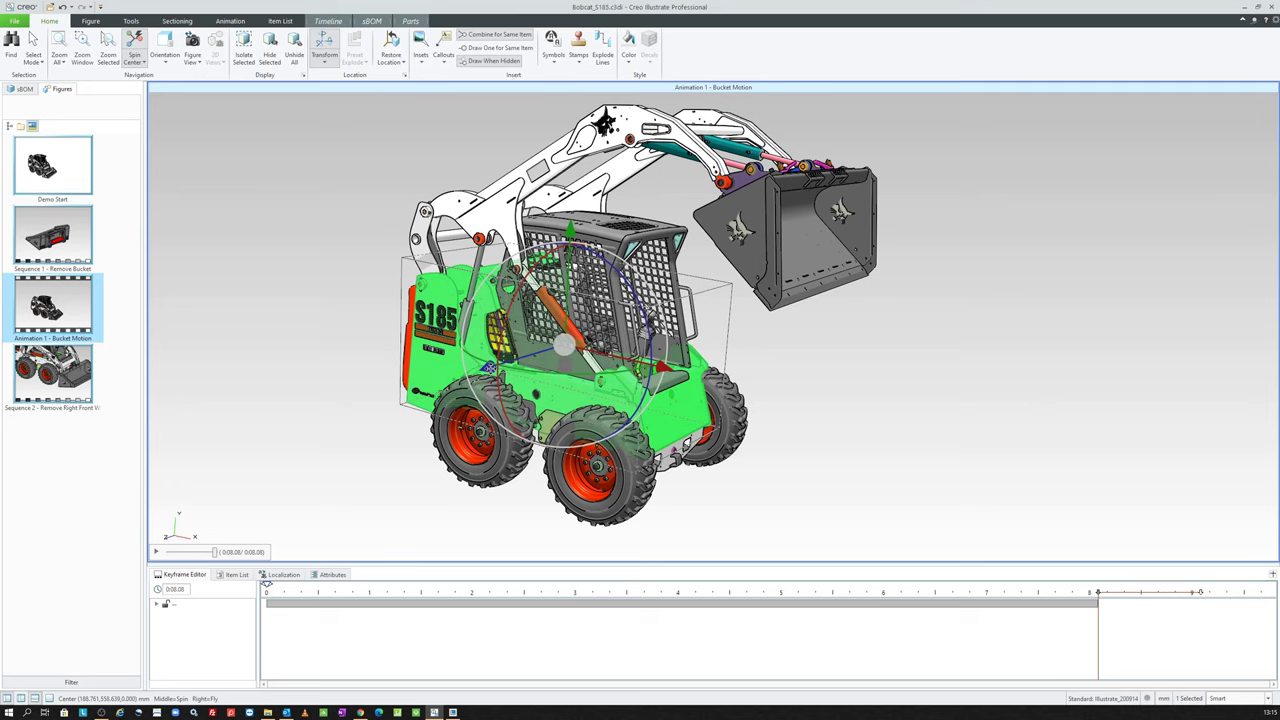
pyautogui.moveTo(487, 368); pyautogui.dragTo(333, 450)
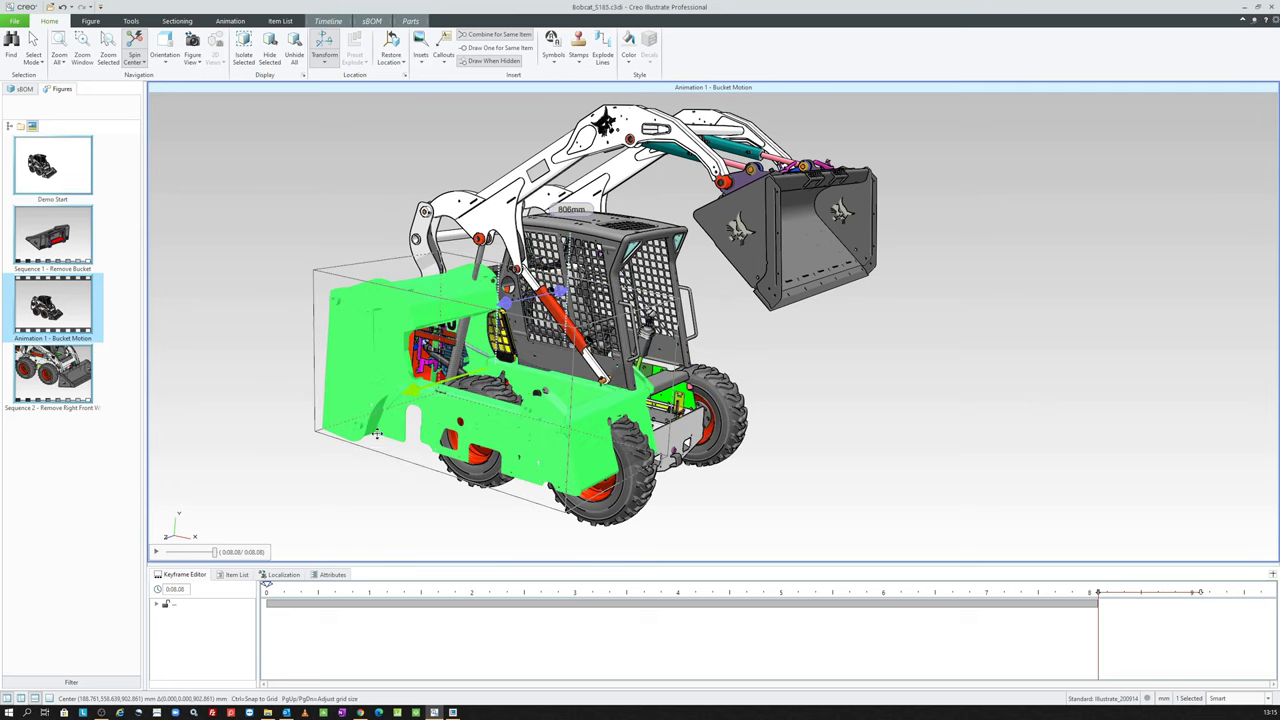
pyautogui.click(440, 250)
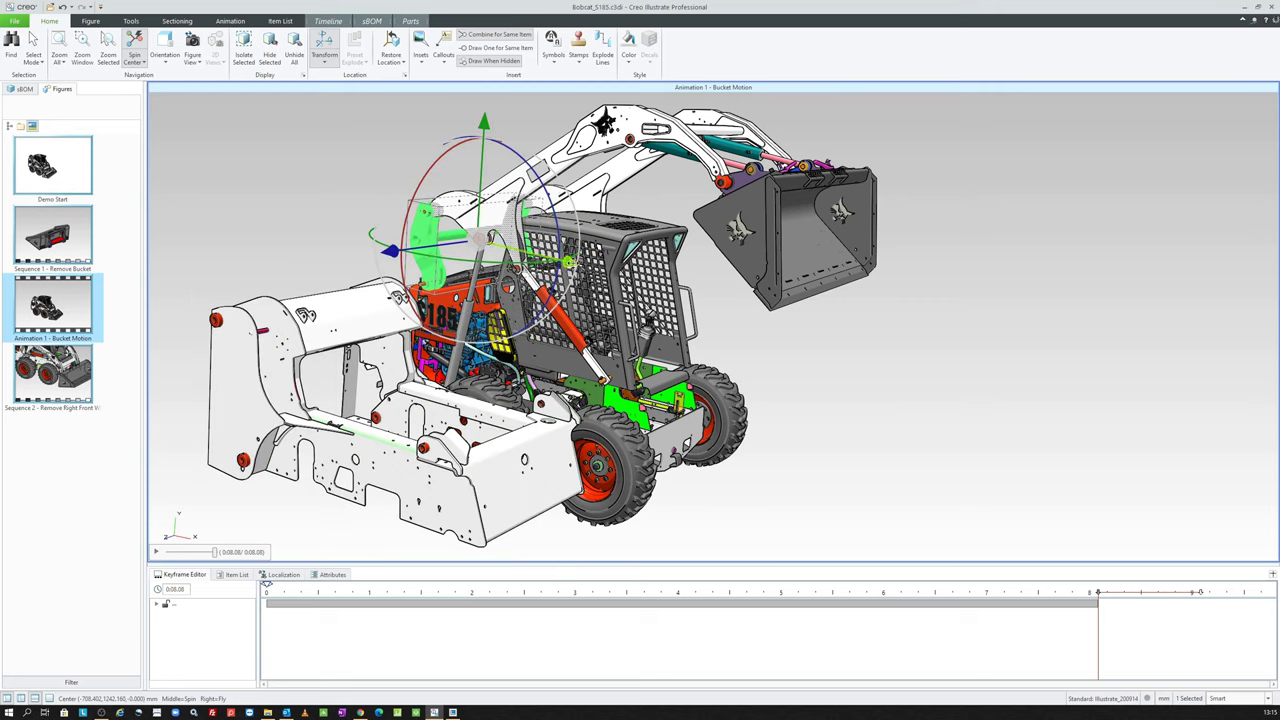
pyautogui.moveTo(538, 249); pyautogui.dragTo(480, 232)
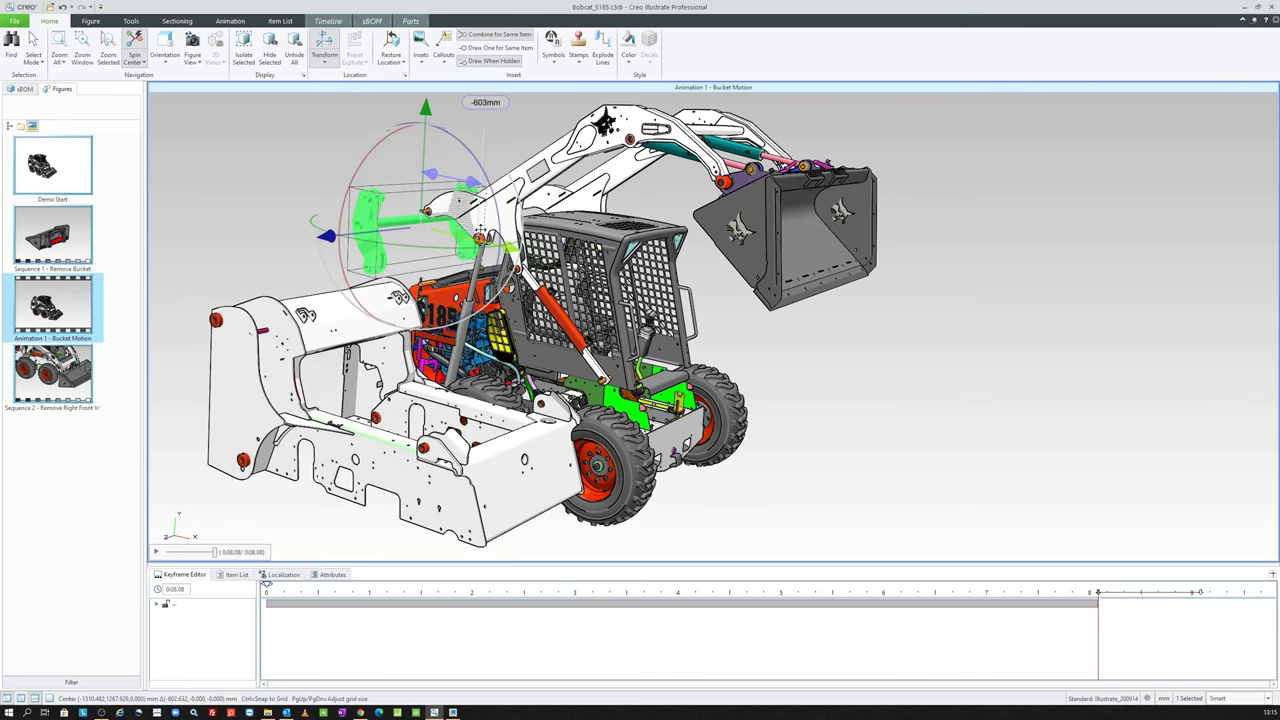
pyautogui.click(752, 224)
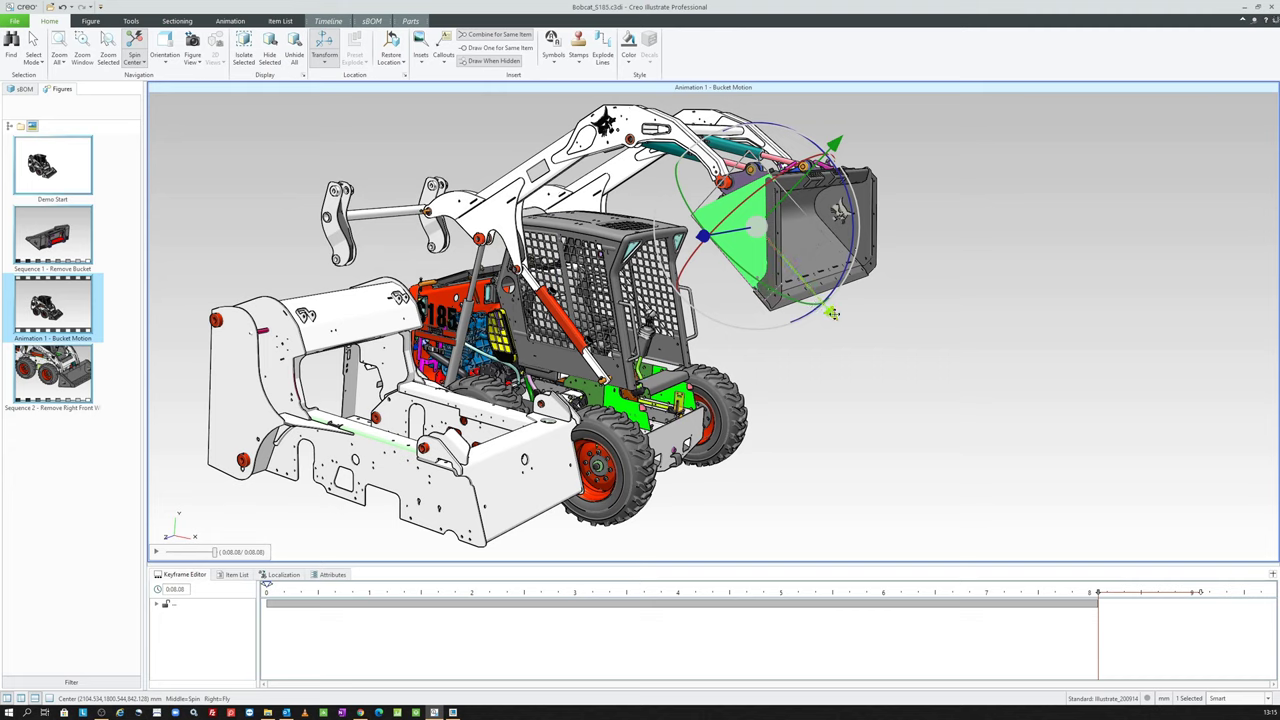
pyautogui.moveTo(832, 314); pyautogui.dragTo(958, 440)
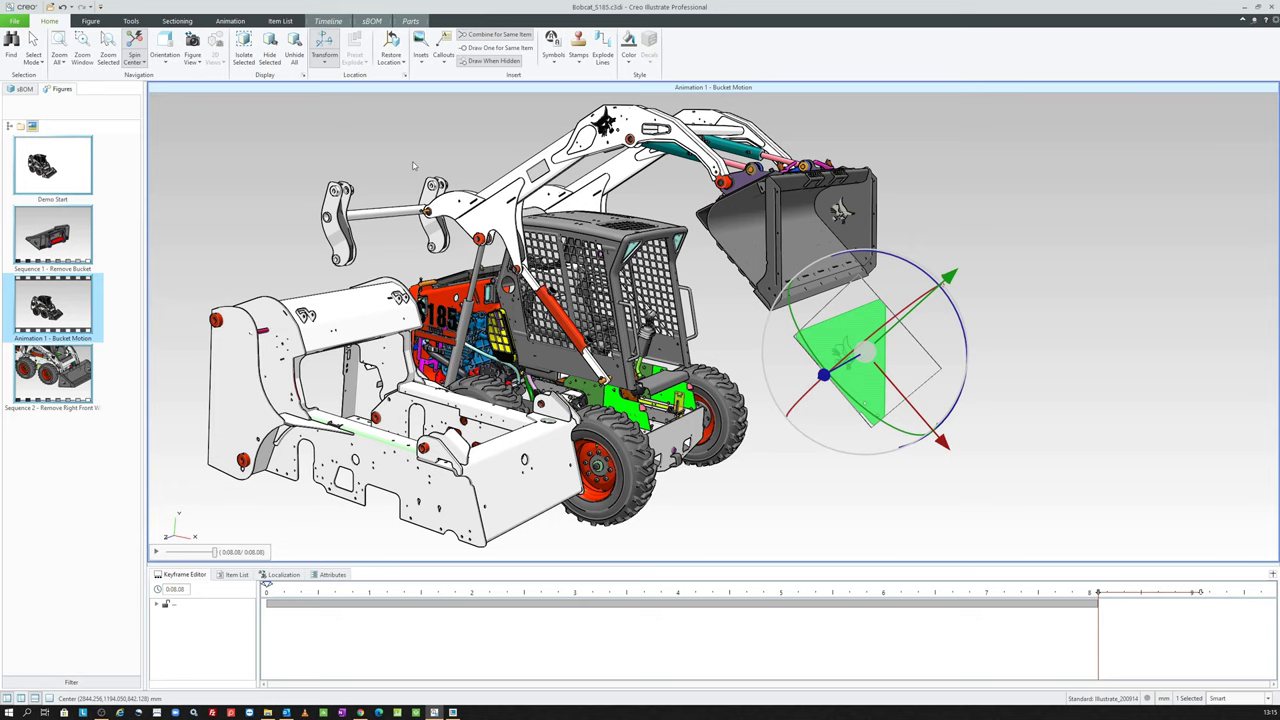
# Restore All parts to their sBOM location, then switch to Creo Parametric.
pyautogui.click(391, 60)
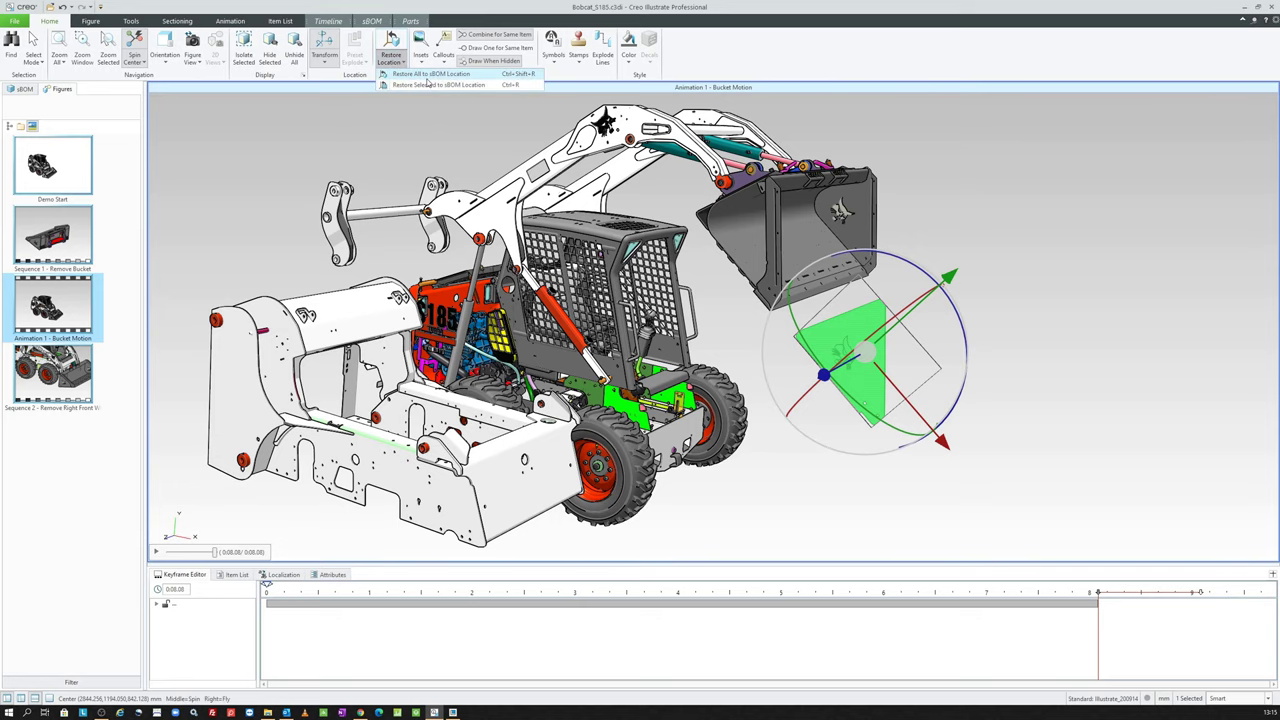
pyautogui.click(427, 76)
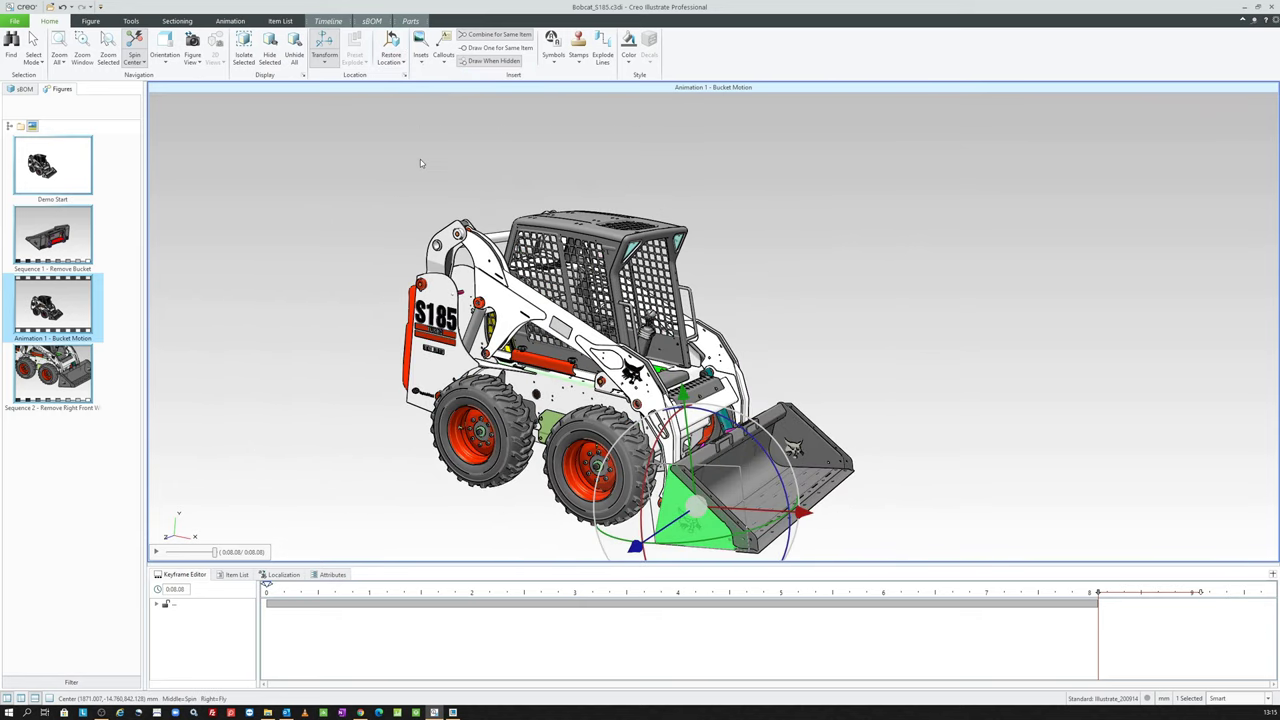
pyautogui.click(420, 160)
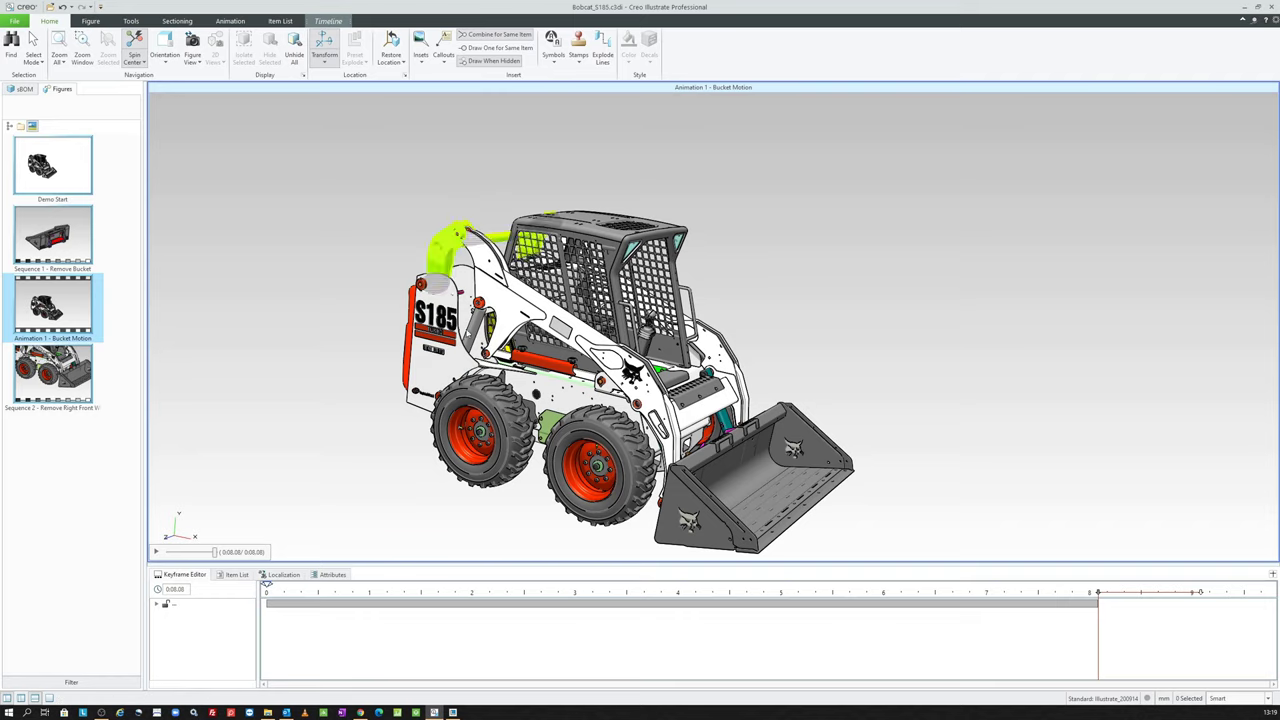
pyautogui.click(453, 712)
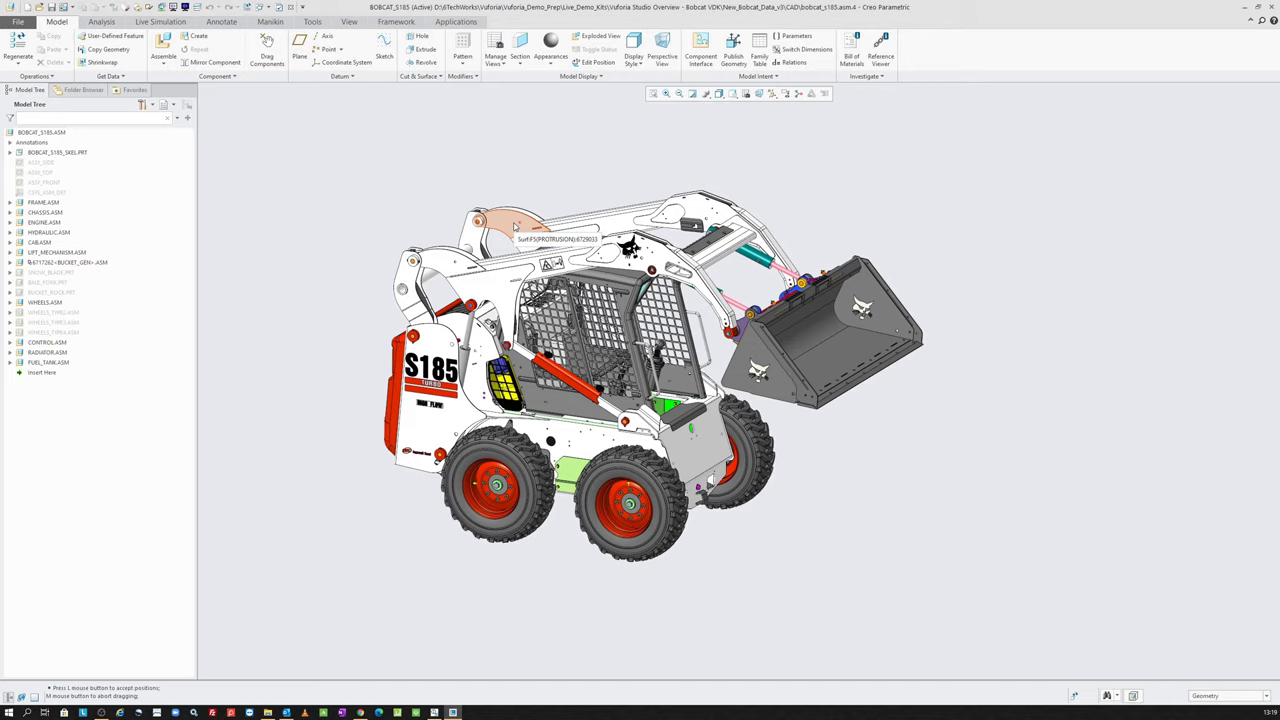
# Drag the lift arms into a raised pose, then open LIFT_MECHANISM.ASM in its own window.
pyautogui.click(267, 40)
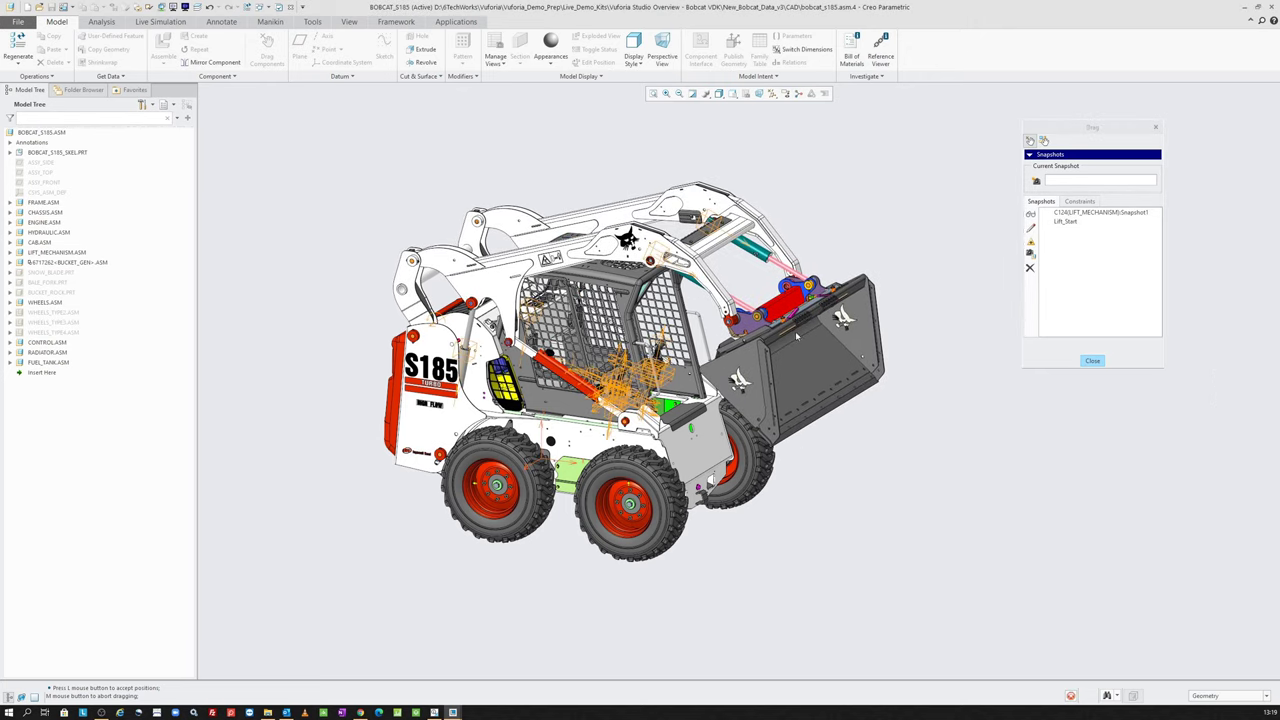
pyautogui.click(591, 240)
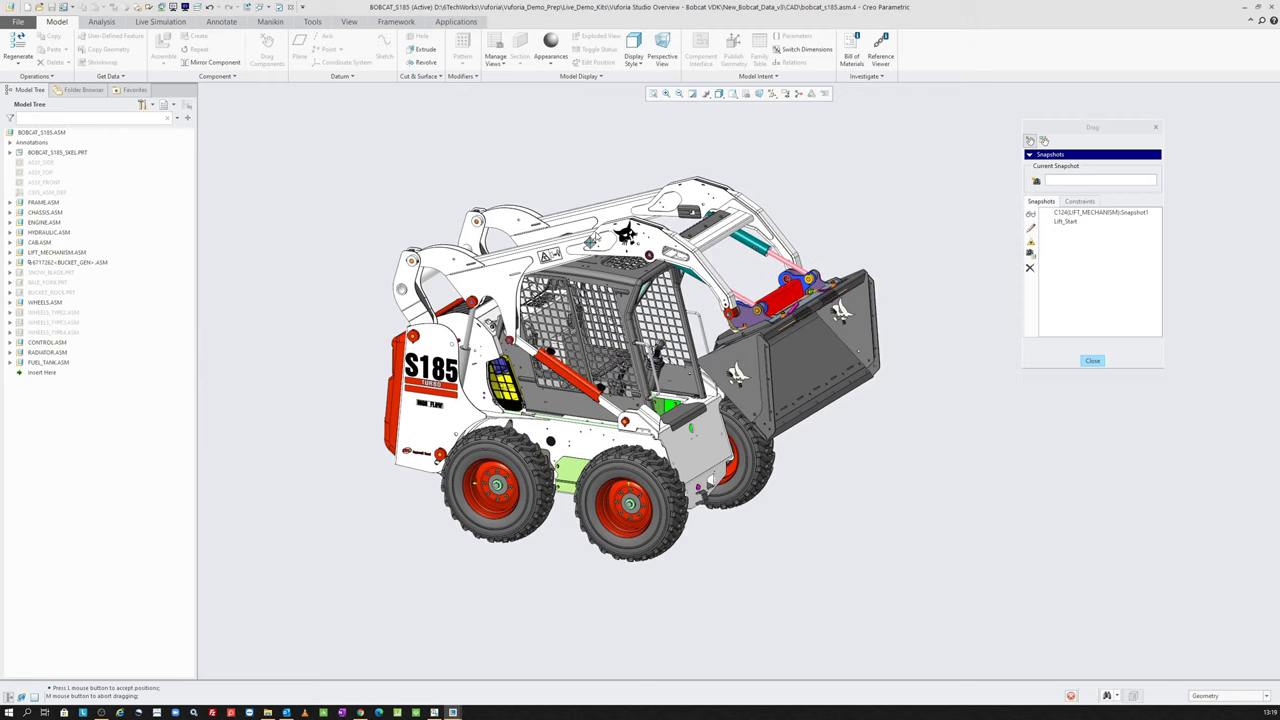
pyautogui.click(591, 240)
pyautogui.middleClick(514, 162)
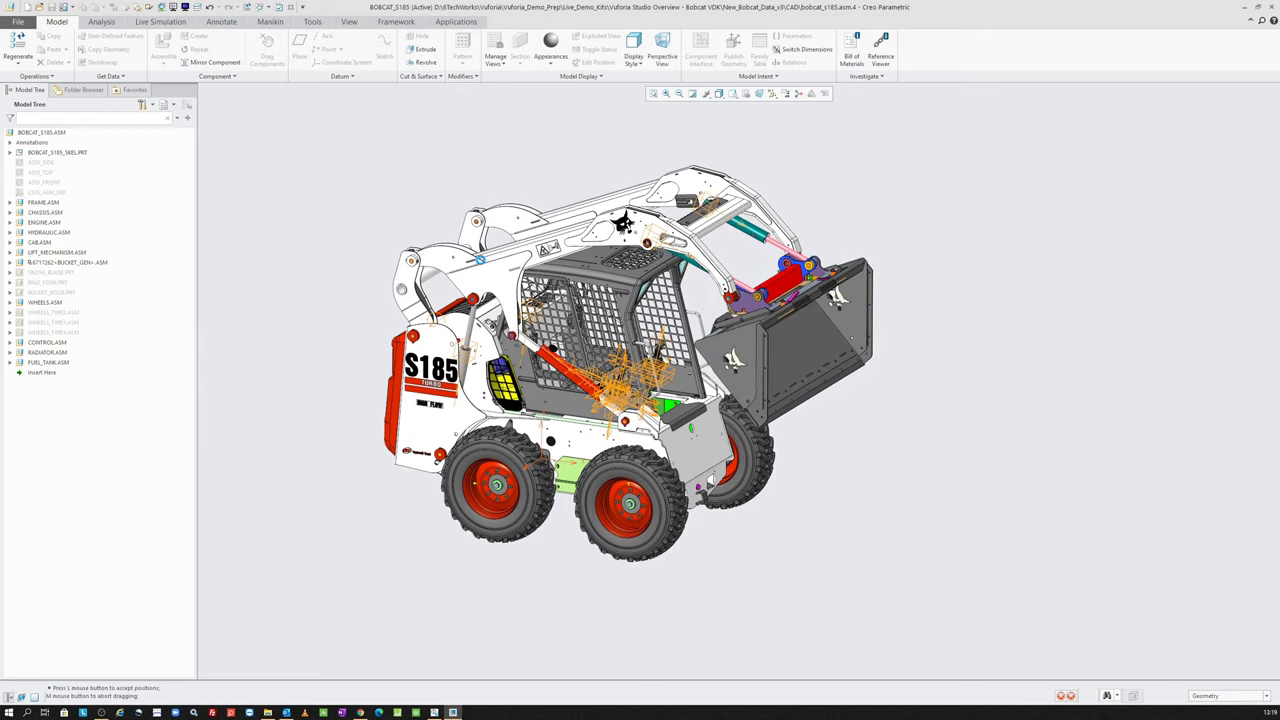
pyautogui.click(57, 252)
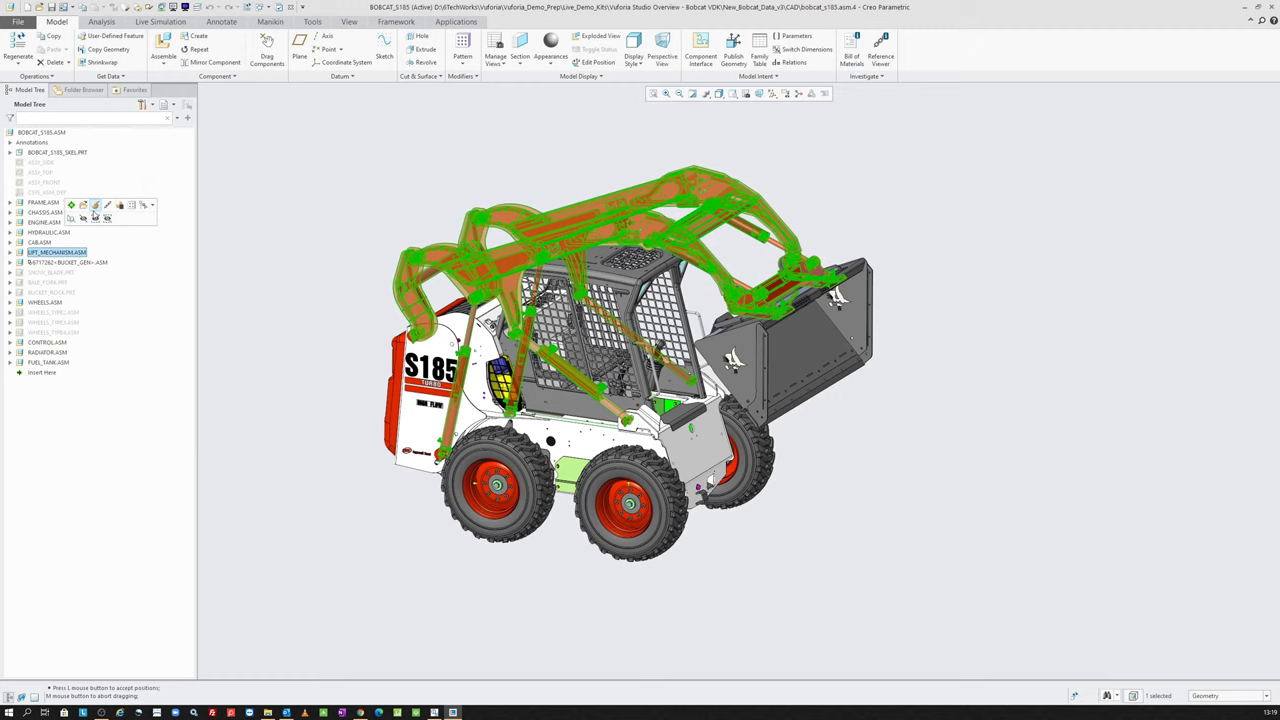
pyautogui.click(86, 204)
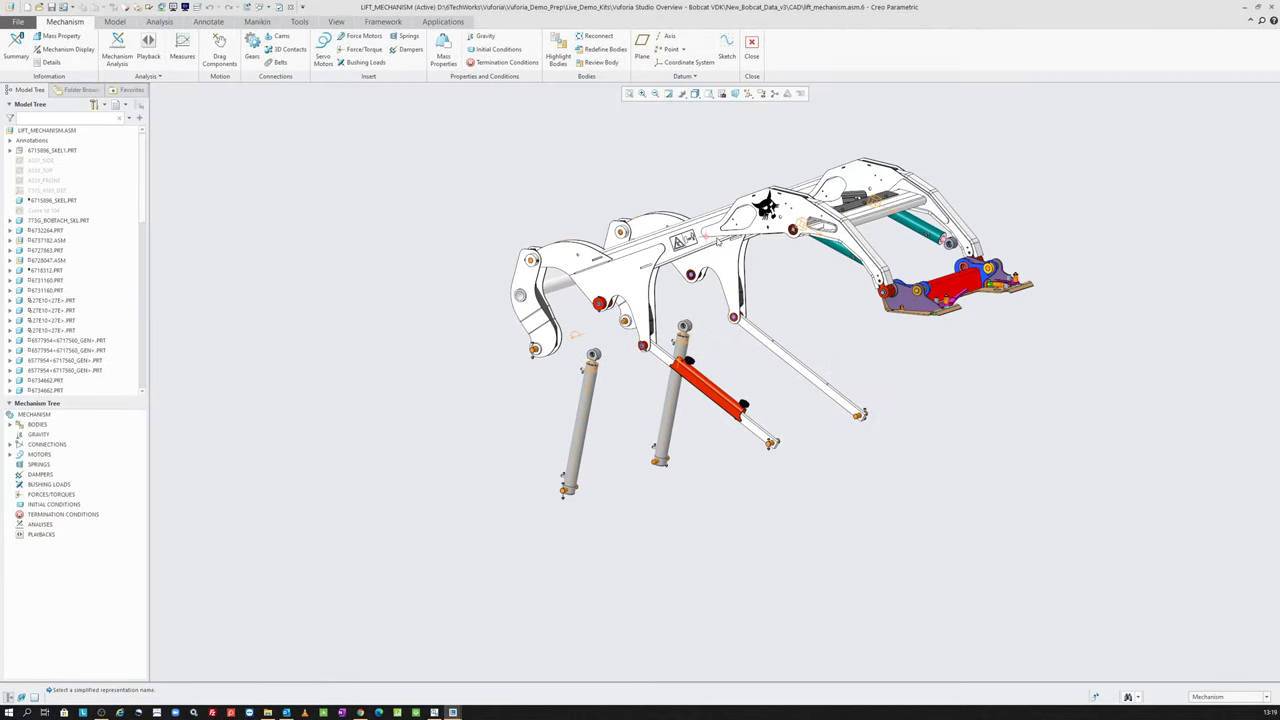
# Switch to the FRONT view and drag the boom and bucket into a new pose.
pyautogui.moveTo(706, 238); pyautogui.dragTo(664, 157, button='middle')
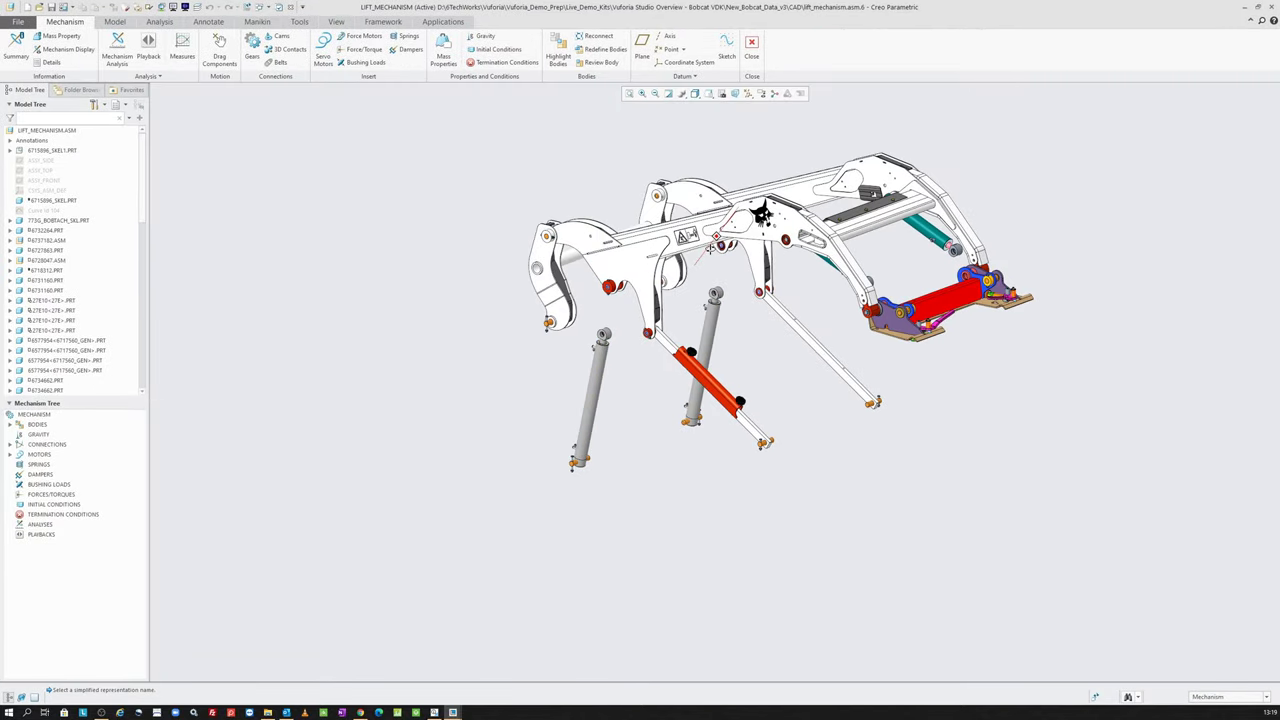
pyautogui.click(708, 93)
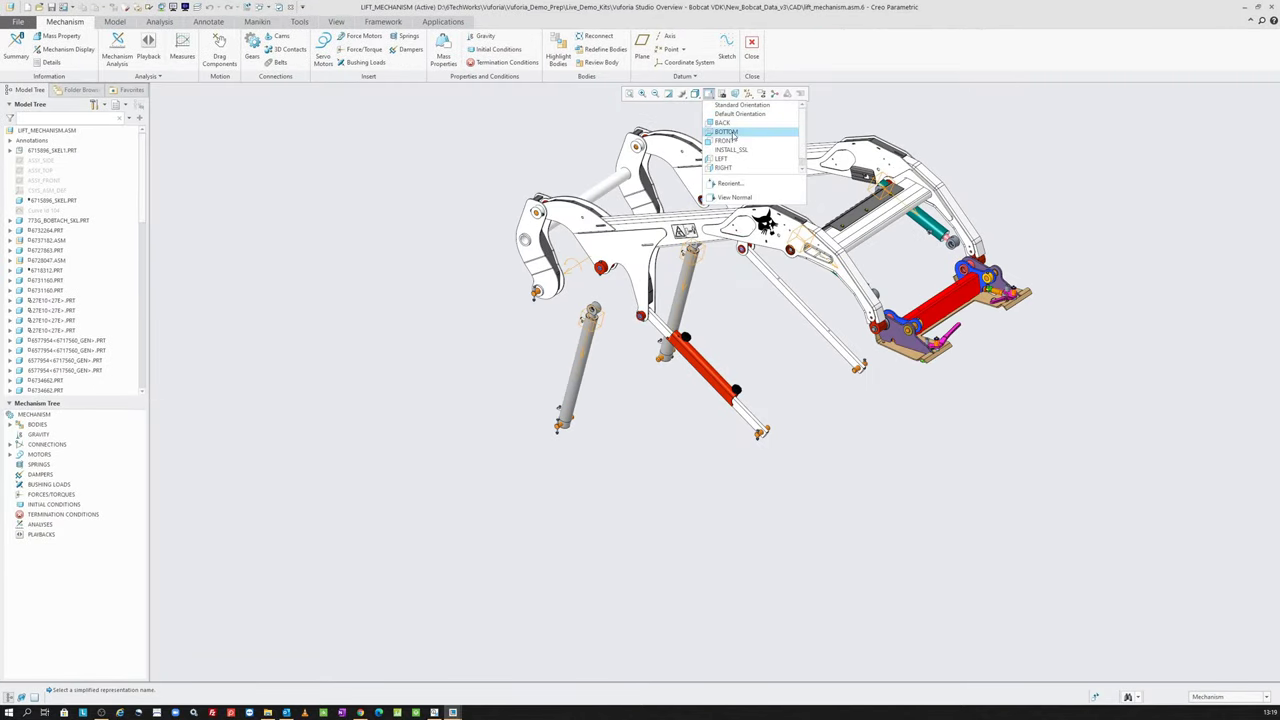
pyautogui.click(727, 140)
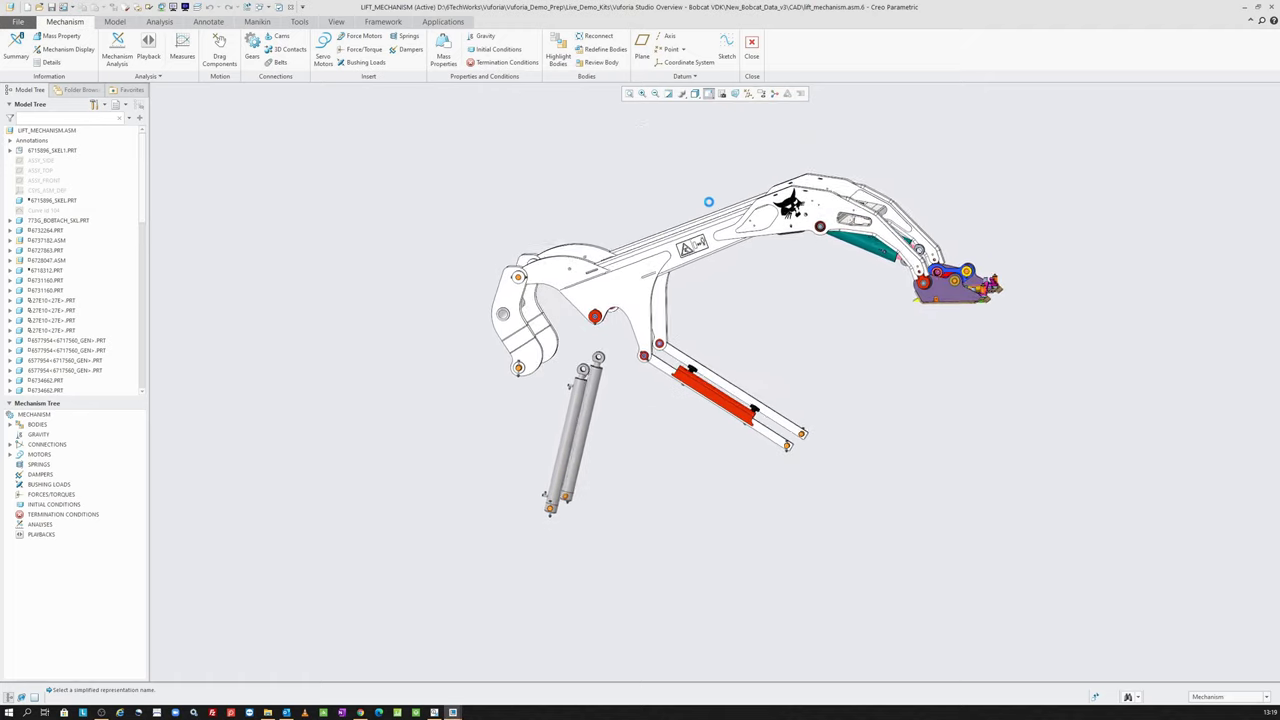
pyautogui.click(212, 58)
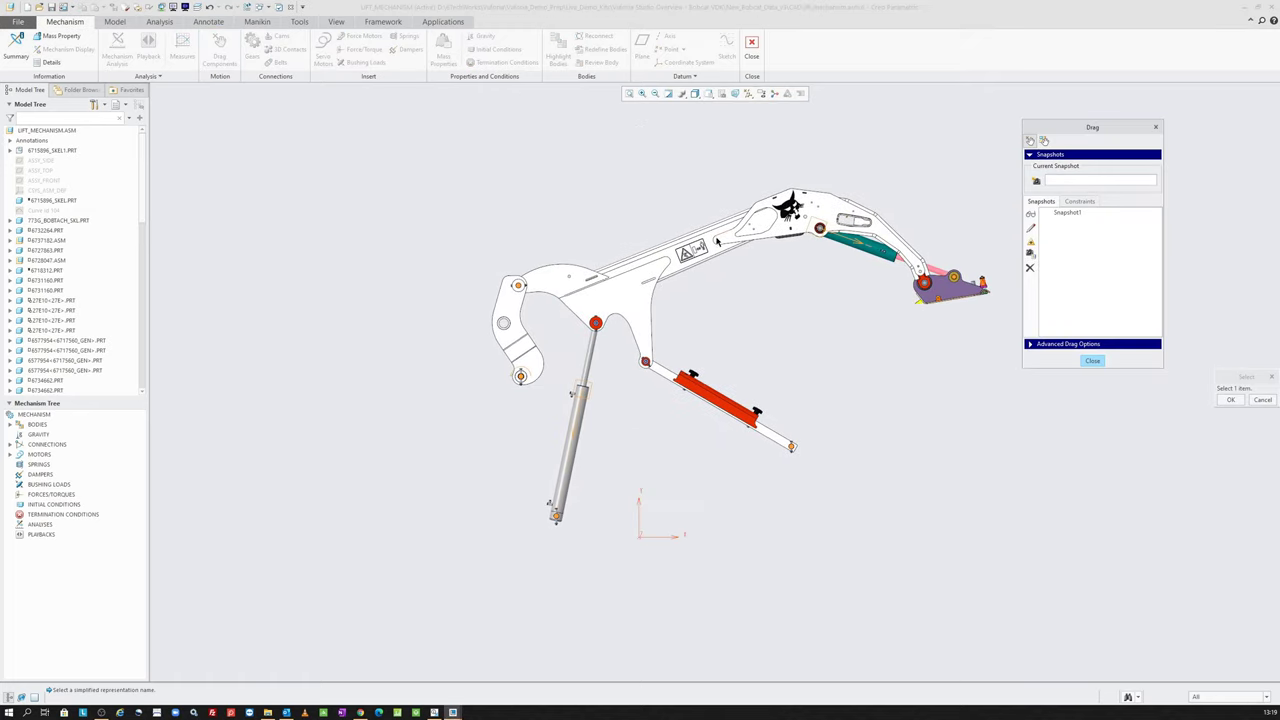
pyautogui.click(719, 243)
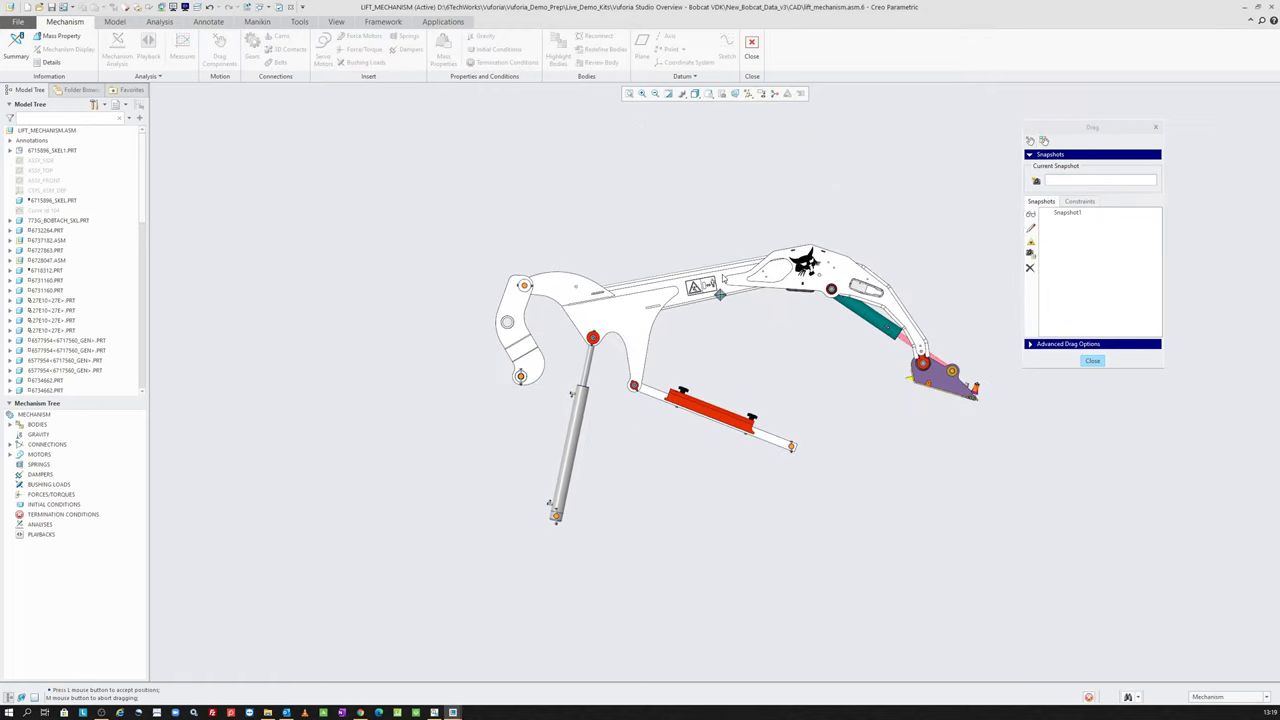
pyautogui.middleClick(648, 206)
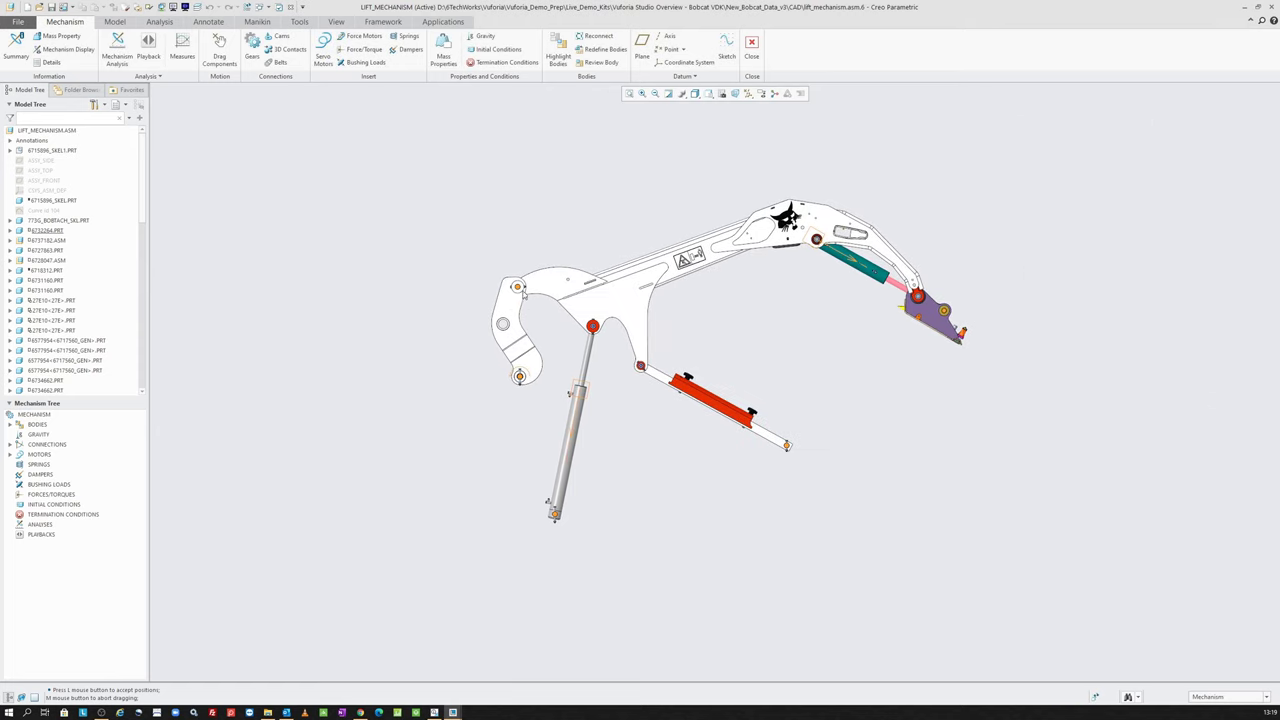
# Zoom out and orbit the mechanism, then select the lower-left pivot bracket.
pyautogui.scroll(-2, 538, 320)
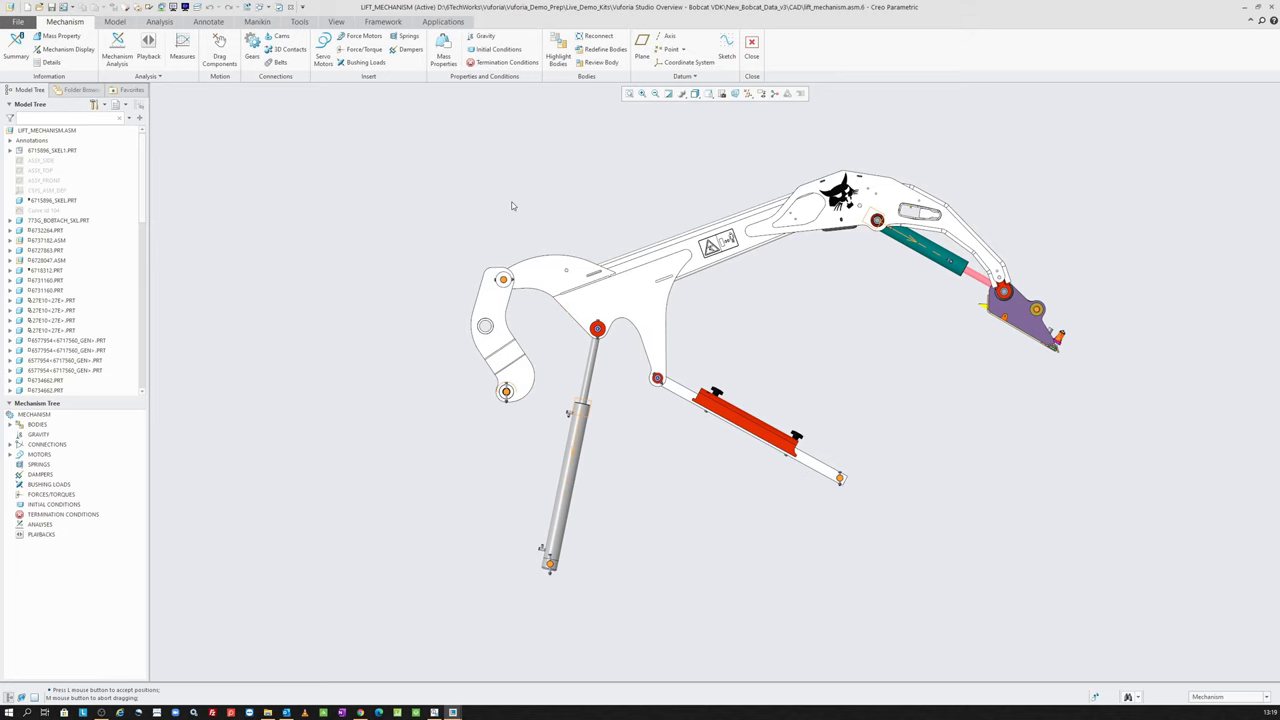
pyautogui.scroll(-2, 632, 330)
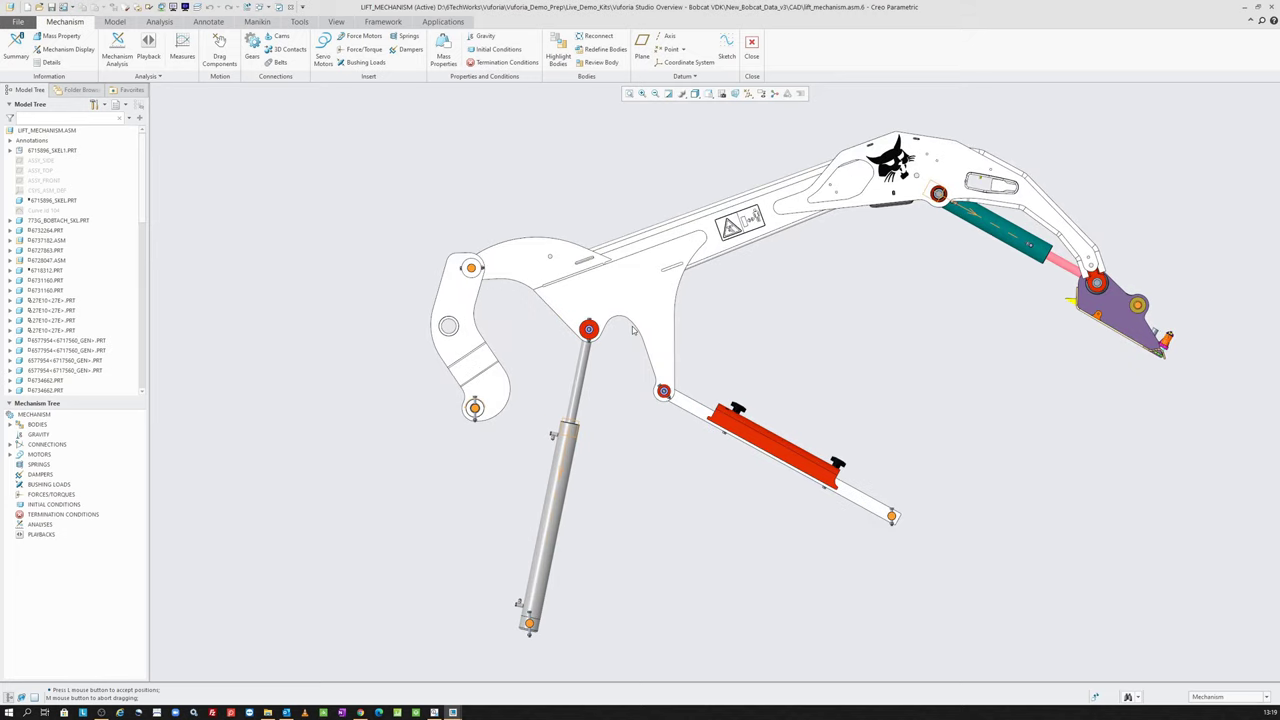
pyautogui.moveTo(498, 424); pyautogui.dragTo(475, 428, button='middle')
pyautogui.click(475, 428)
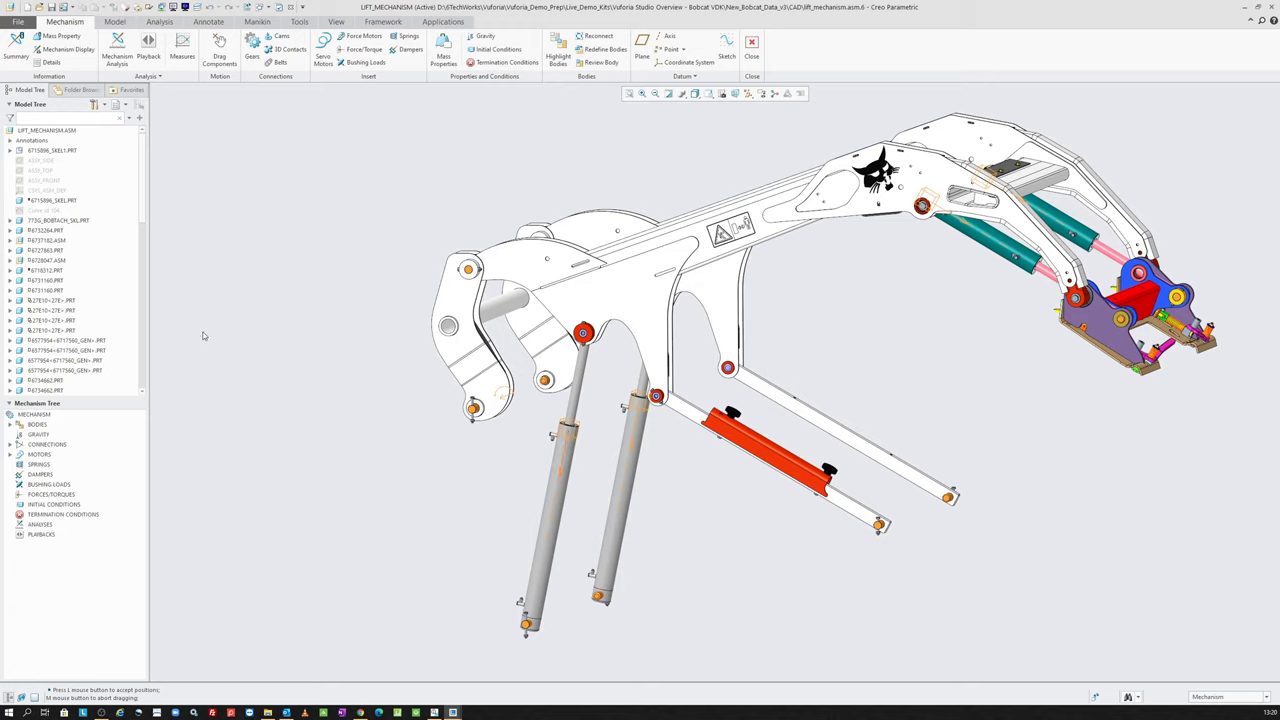
pyautogui.click(488, 388)
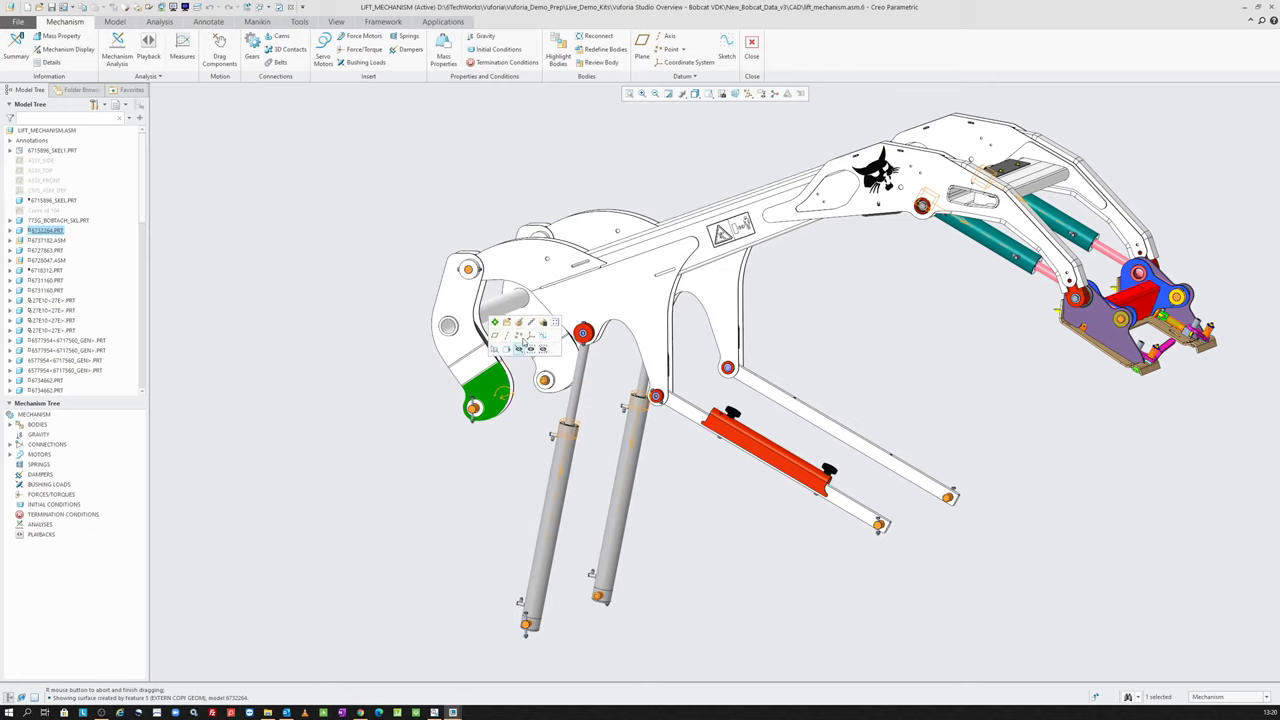
# Redefine the pivot bracket's Pin and the front lift cylinder's Slider connections.
pyautogui.click(521, 322)
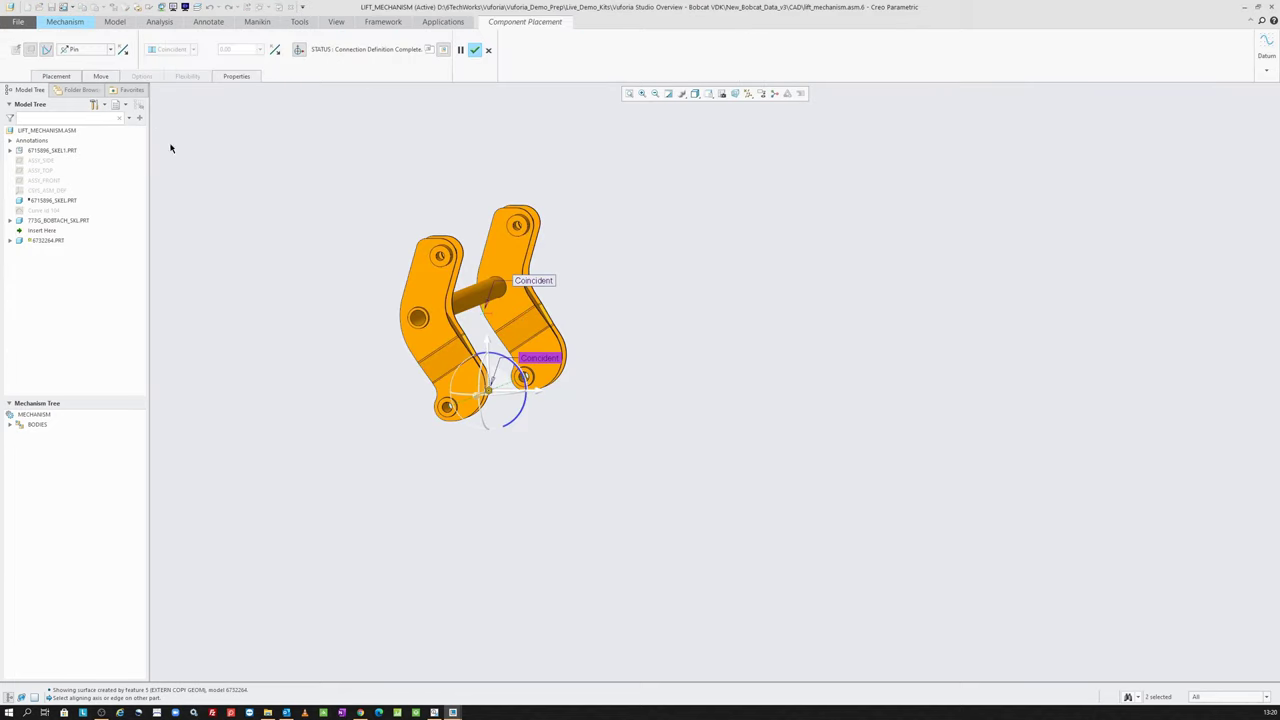
pyautogui.middleClick(334, 220)
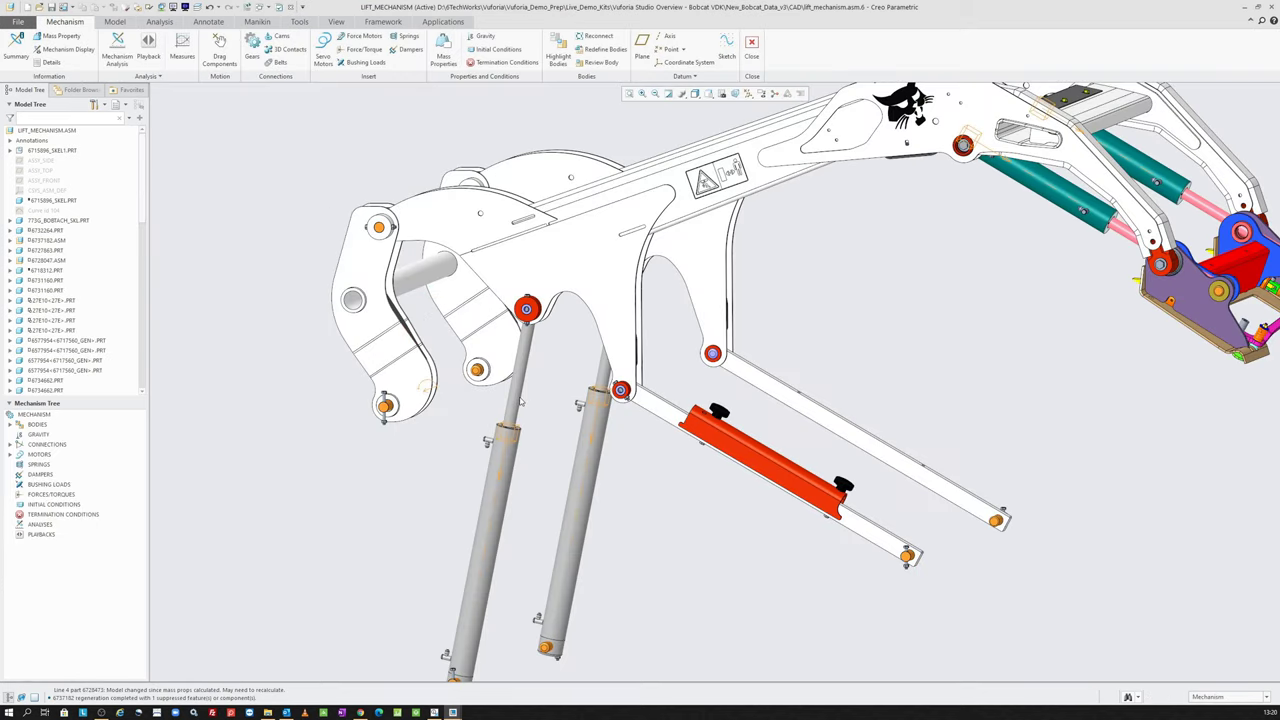
pyautogui.click(520, 400)
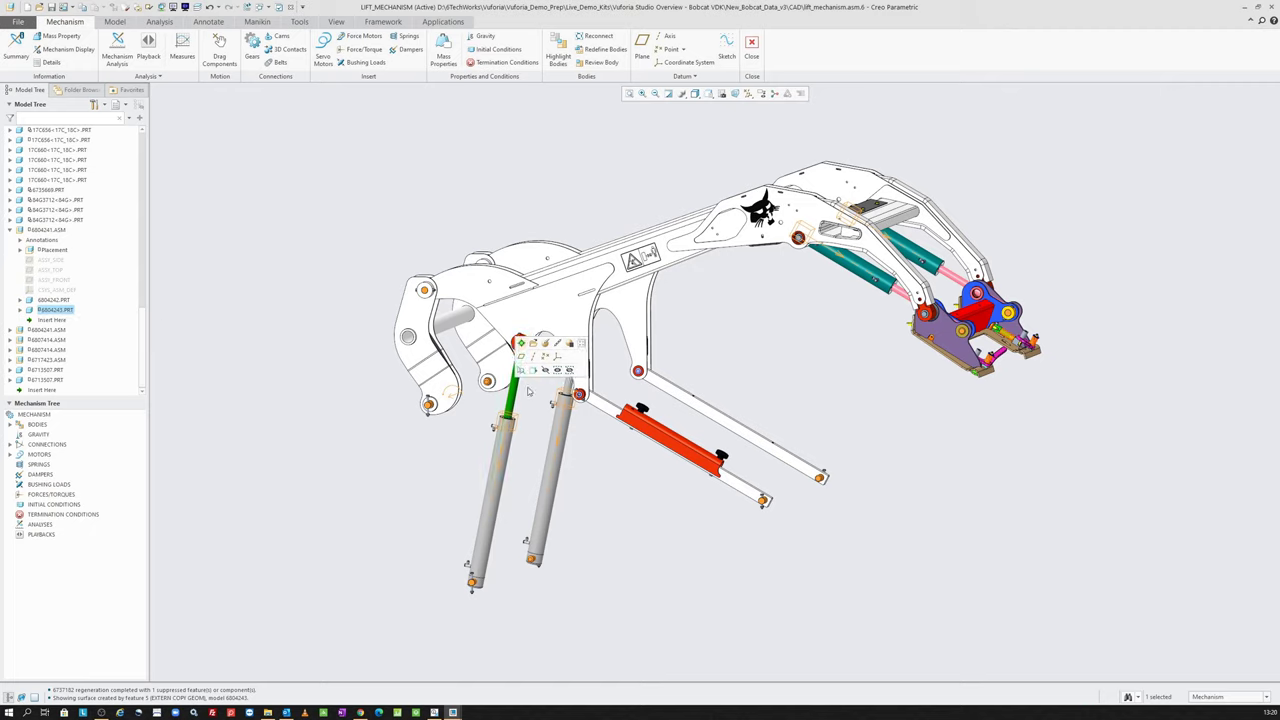
pyautogui.click(535, 355)
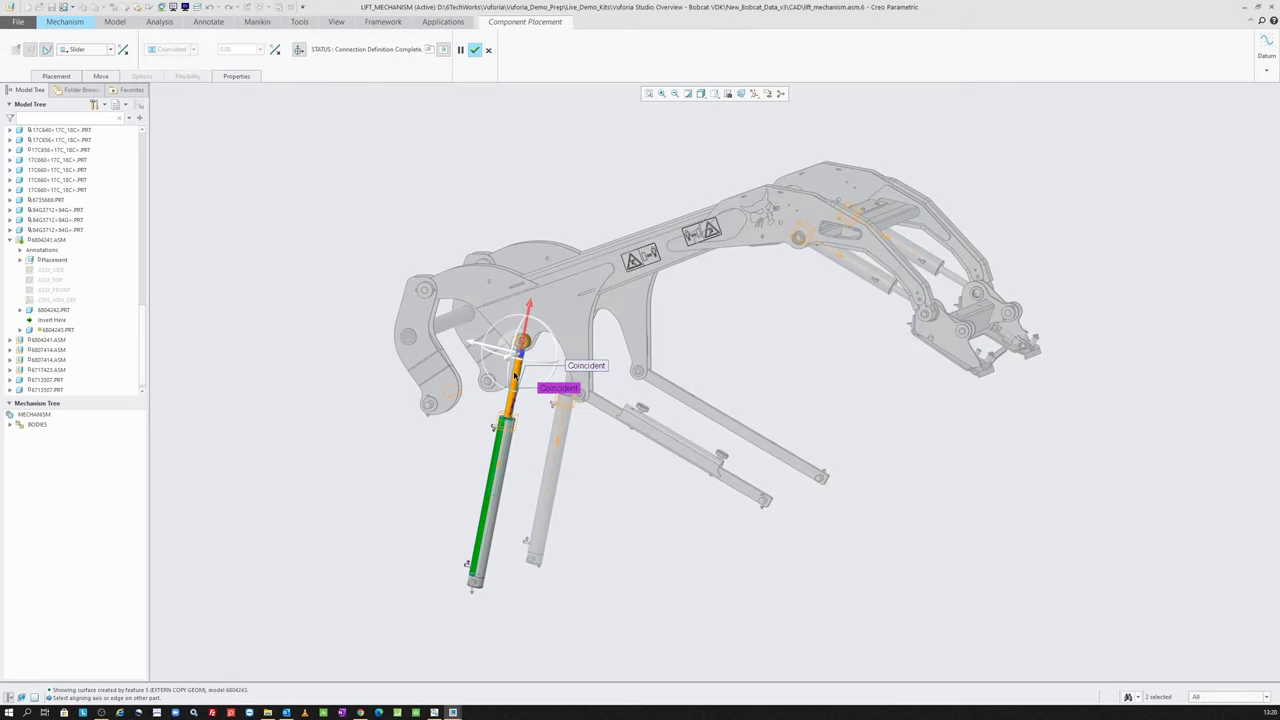
pyautogui.middleClick(507, 206)
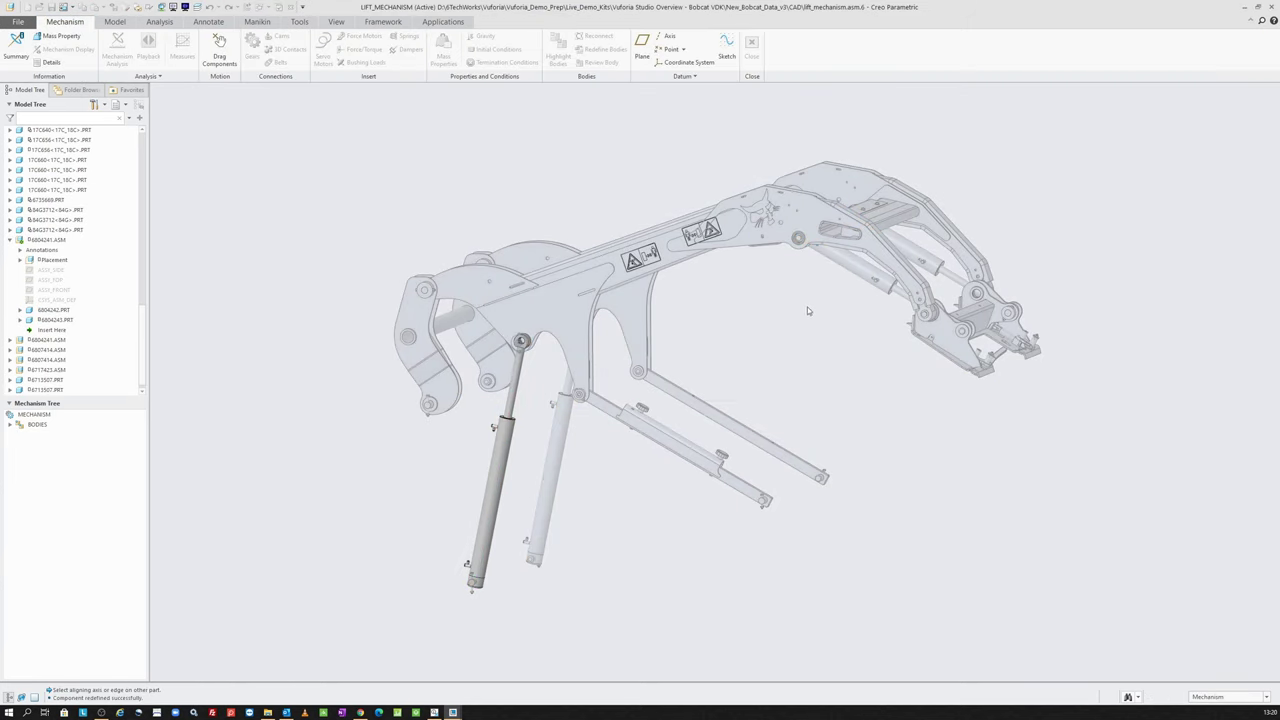
# Redefine the tilt cylinder rod's Slider connection and accept it.
pyautogui.scroll(-3, 903, 298)
pyautogui.click(905, 293)
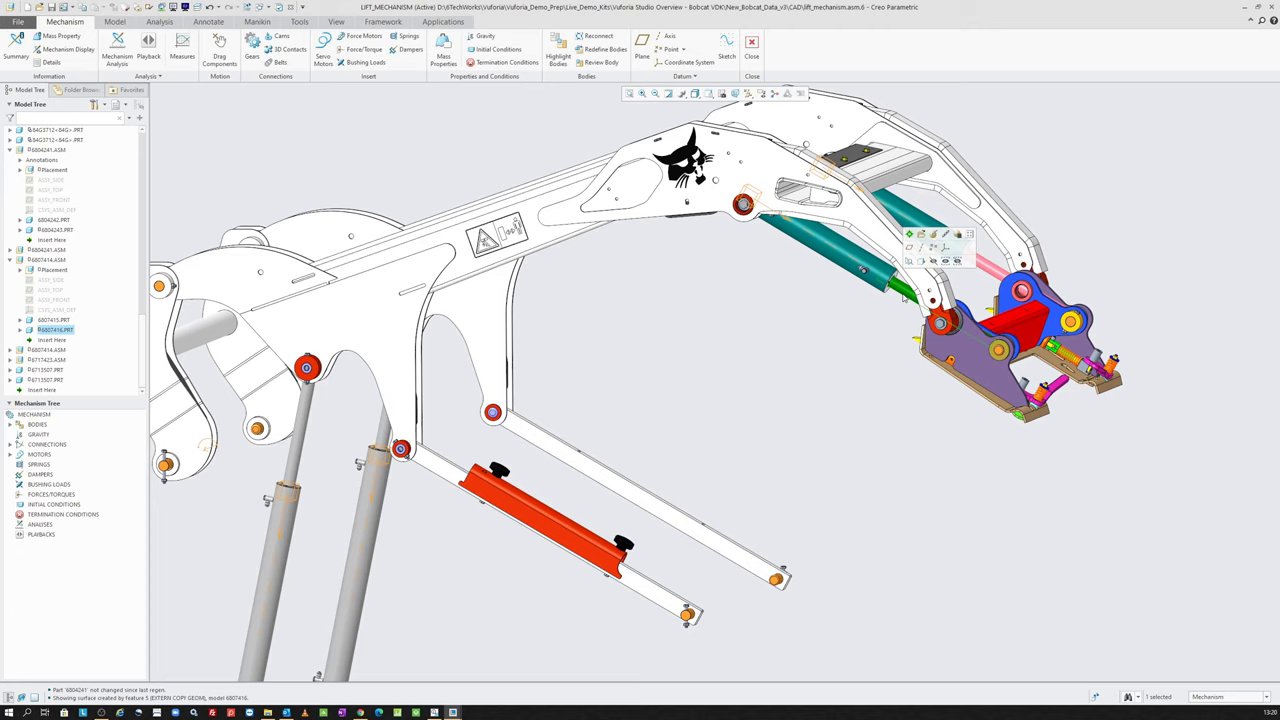
pyautogui.click(908, 260)
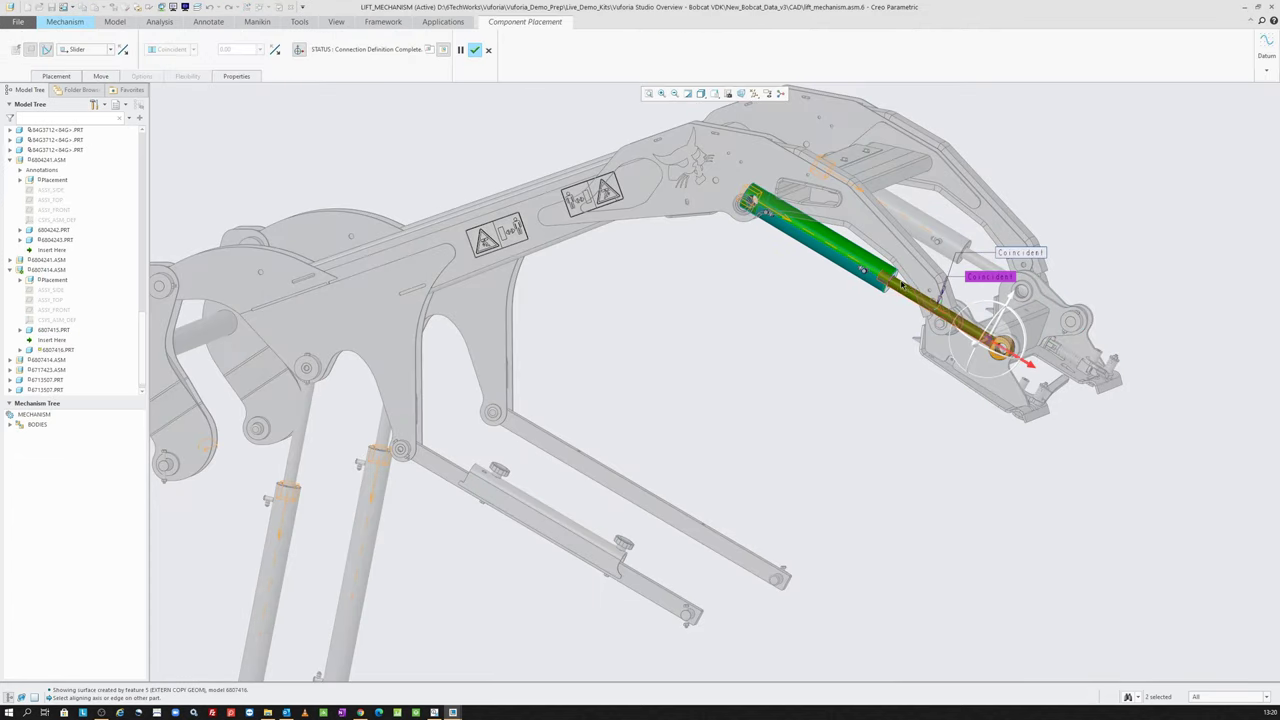
pyautogui.middleClick(735, 340)
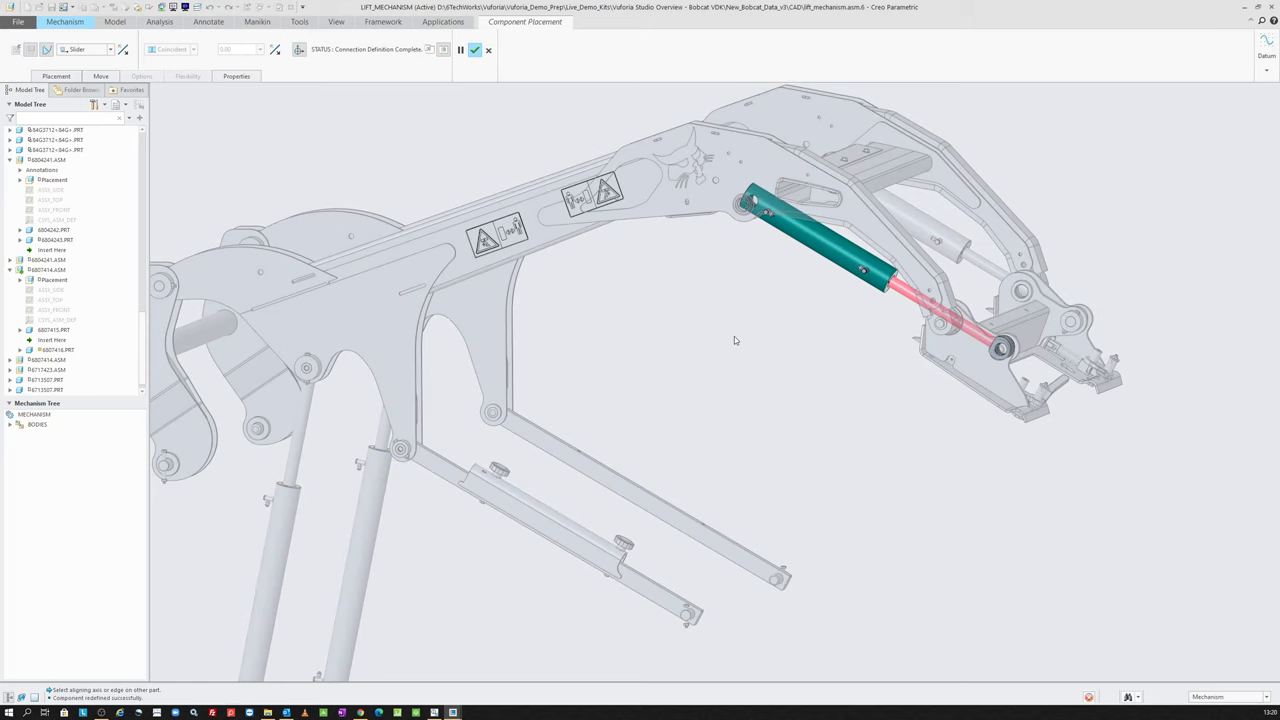
pyautogui.scroll(-2, 734, 336)
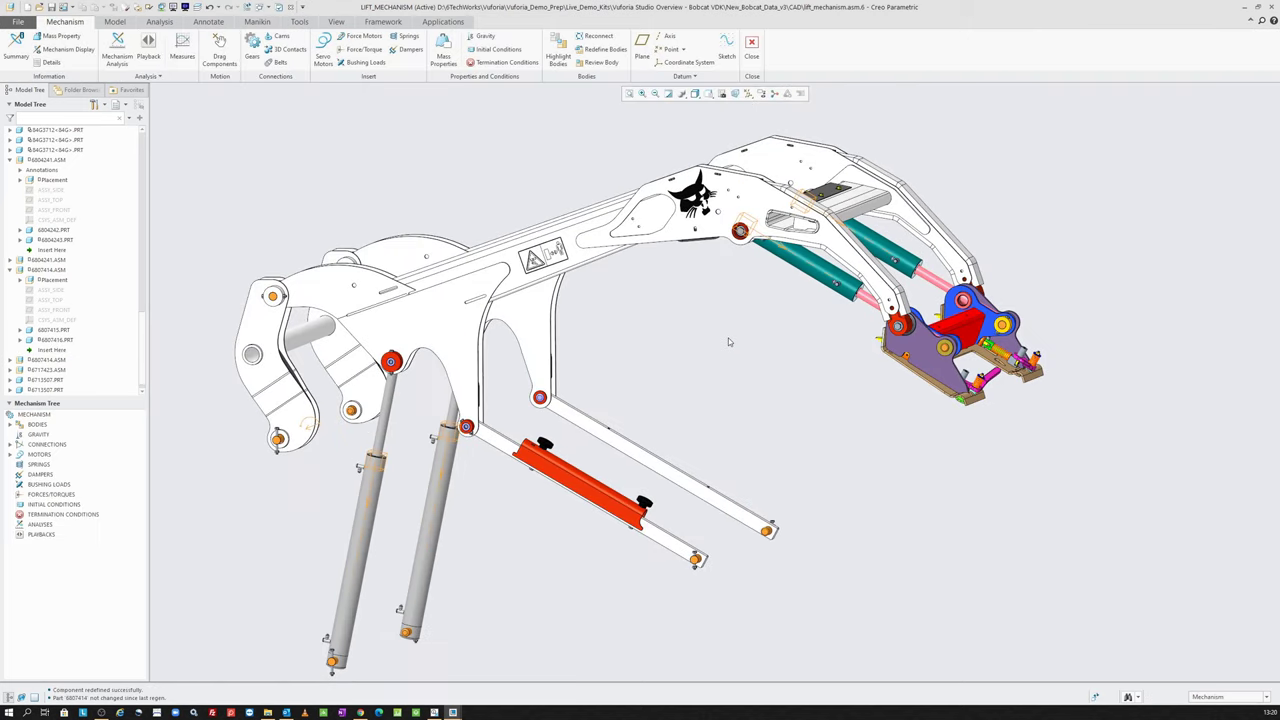
pyautogui.scroll(1, 728, 338)
pyautogui.scroll(-2, 522, 293)
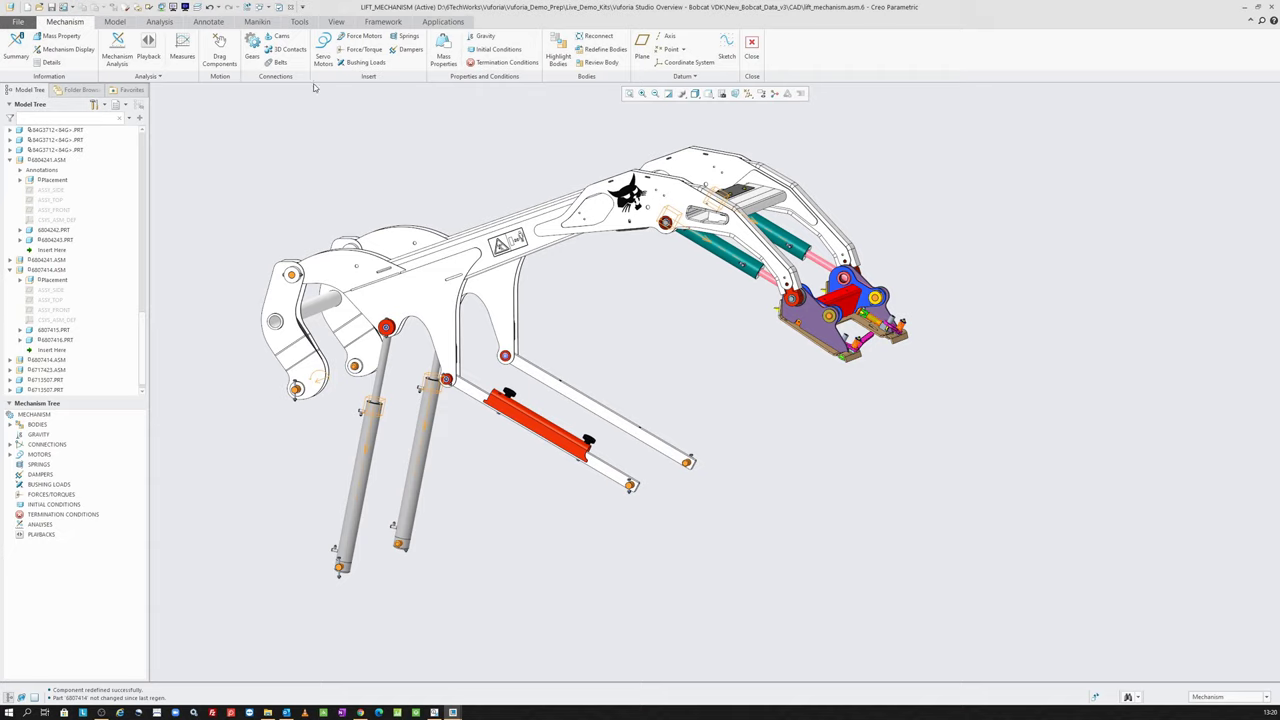
# Close the LIFT_MECHANISM window and enter Mechanism for the full BOBCAT_S185.ASM.
pyautogui.click(748, 52)
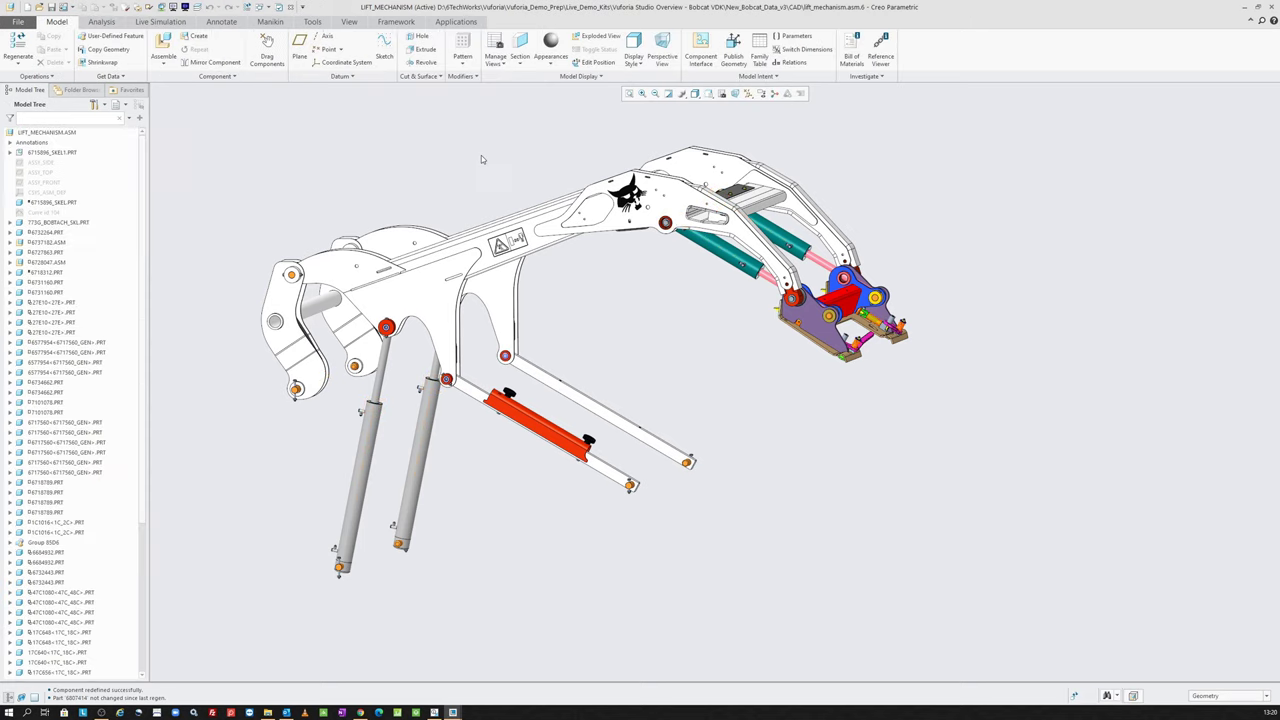
pyautogui.click(290, 7)
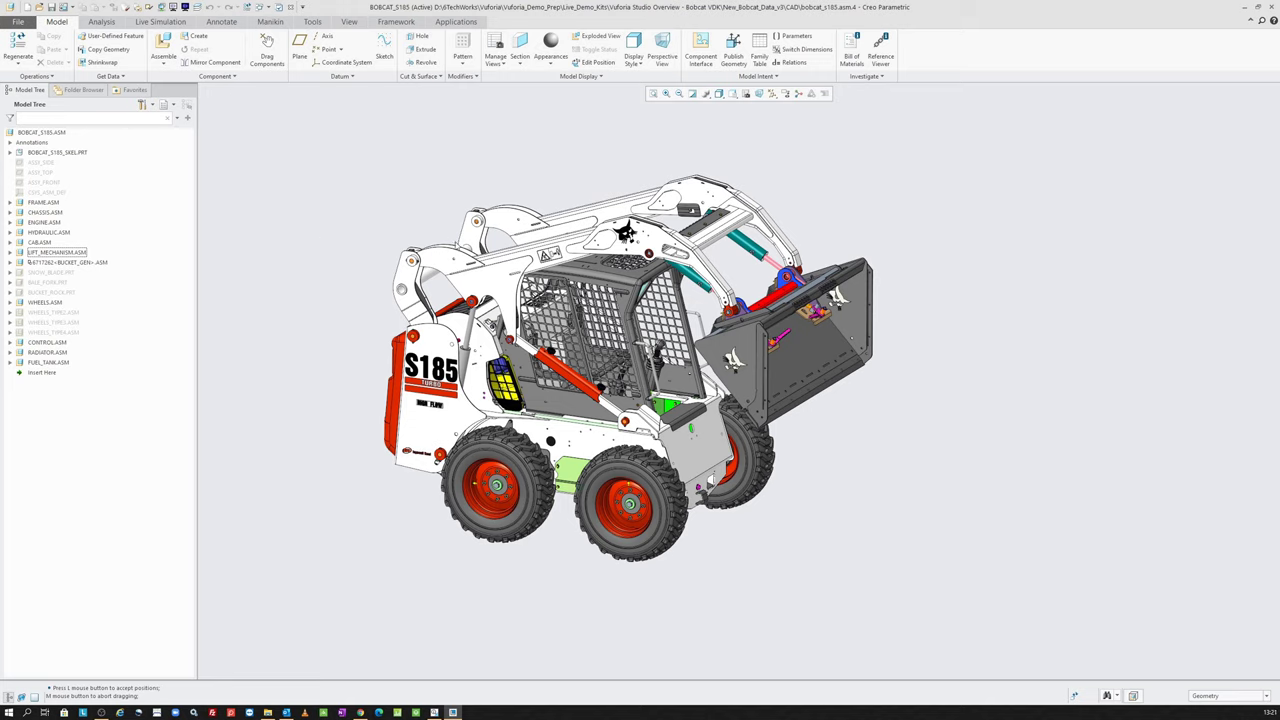
pyautogui.click(452, 22)
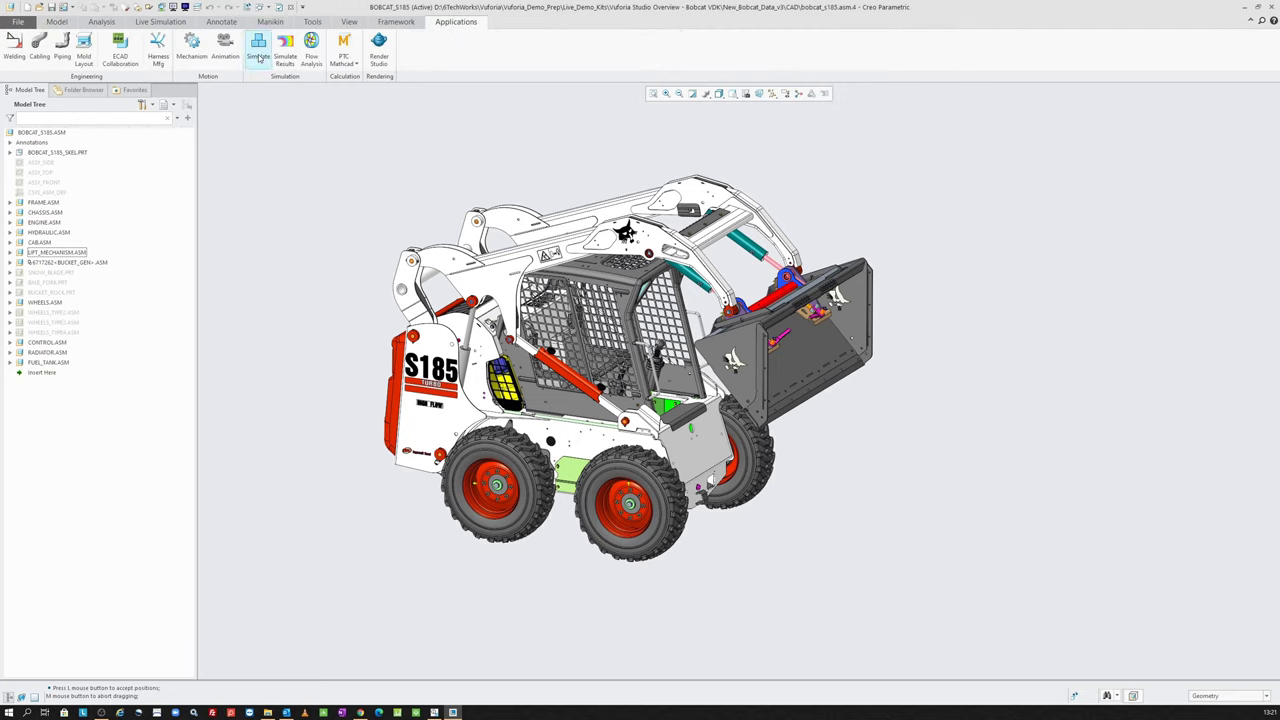
pyautogui.click(191, 48)
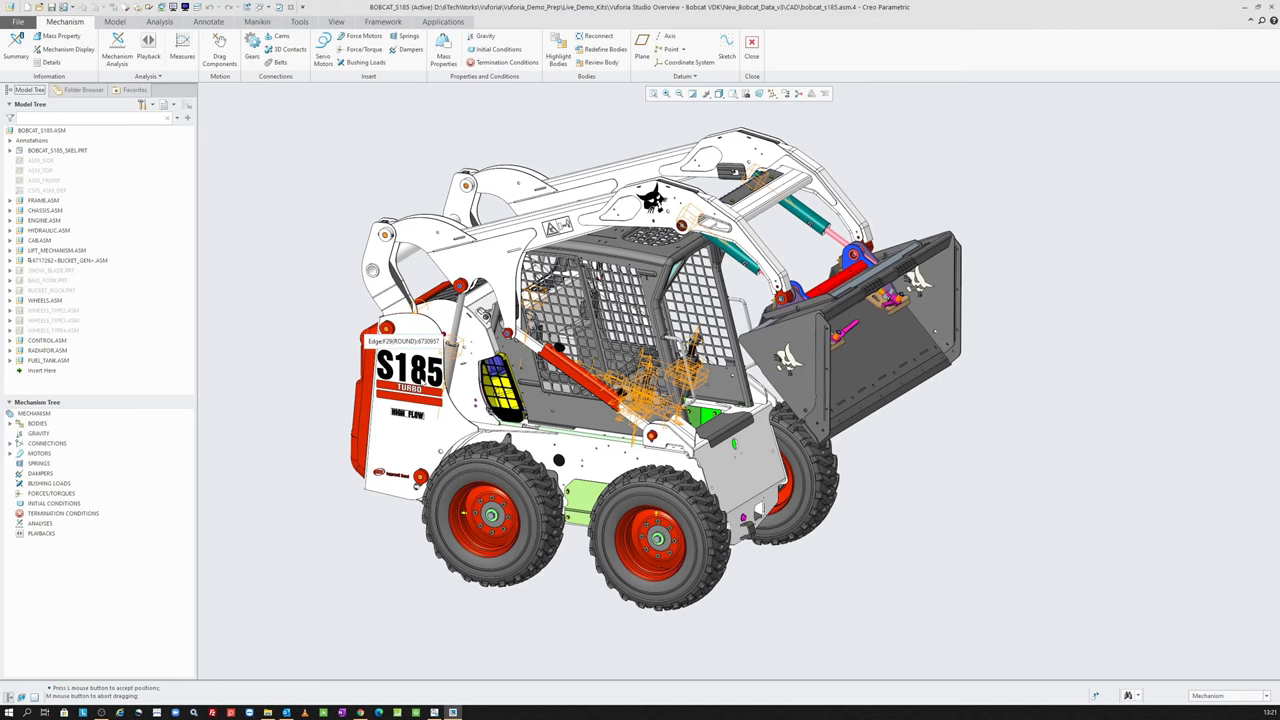
pyautogui.scroll(-2, 372, 338)
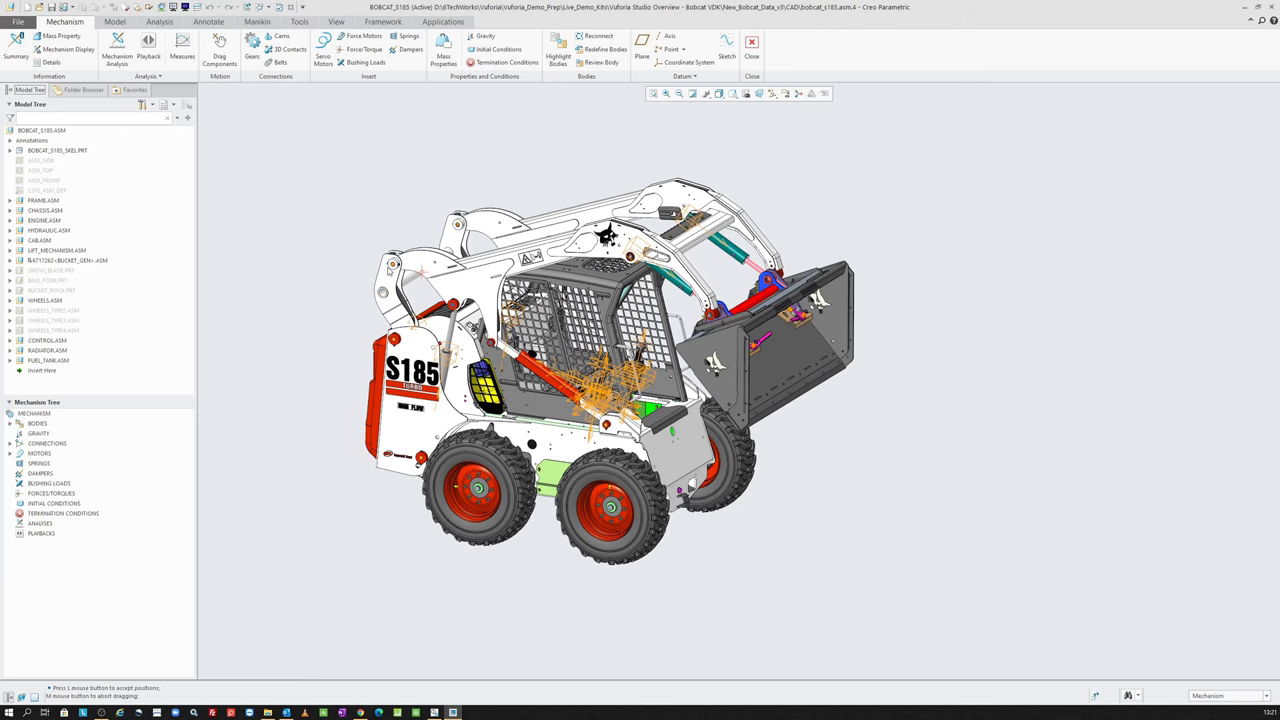
pyautogui.scroll(1, 358, 316)
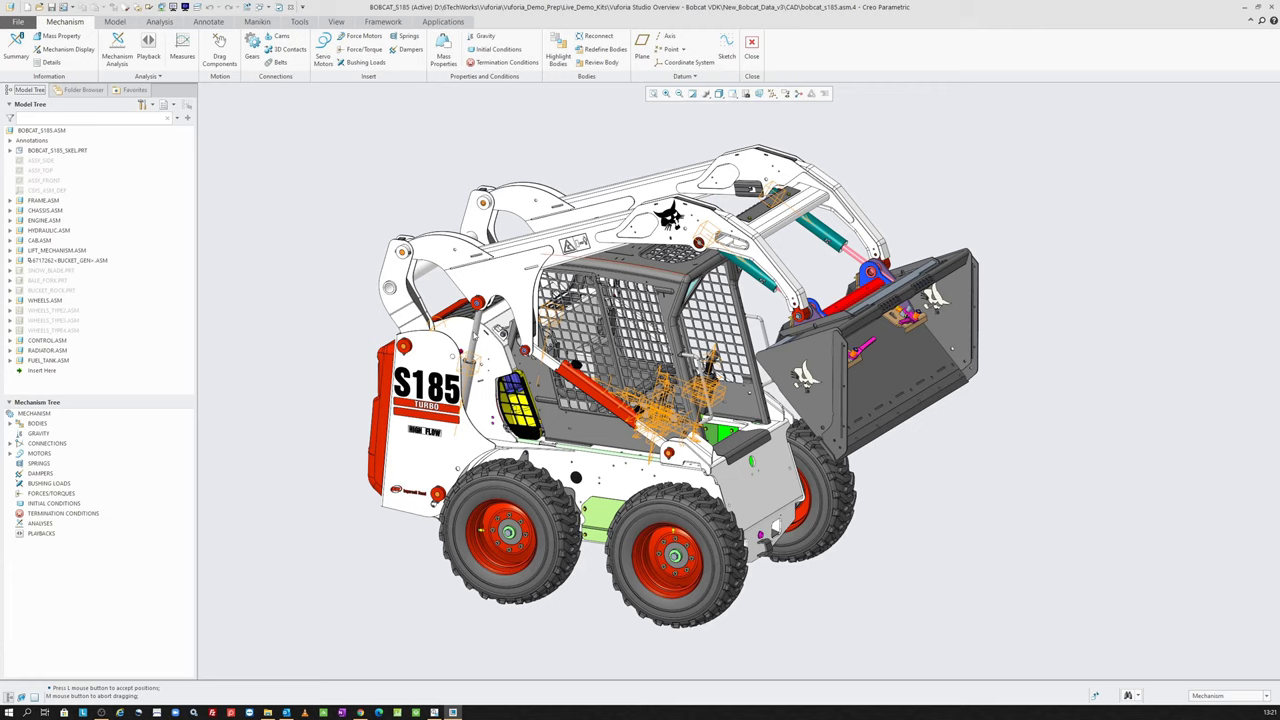
pyautogui.scroll(2, 428, 194)
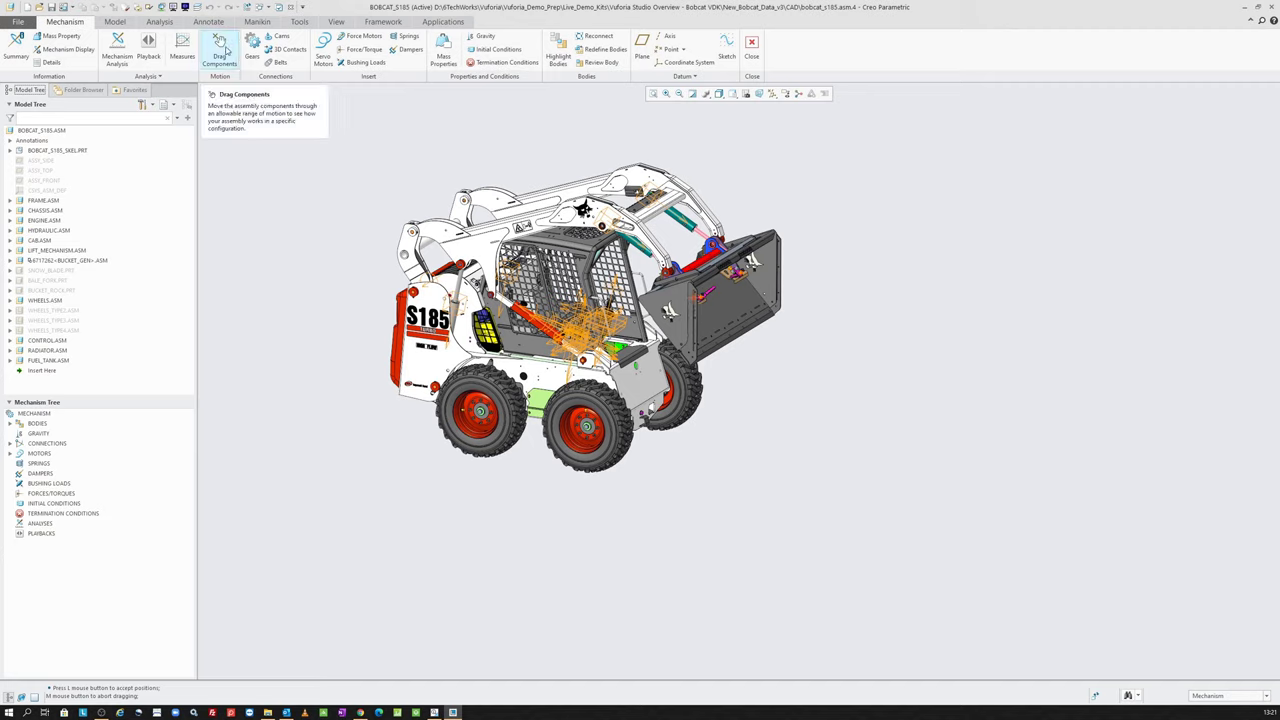
# Apply the Lift_Start snapshot and try dragging the lift arm upward.
pyautogui.click(226, 50)
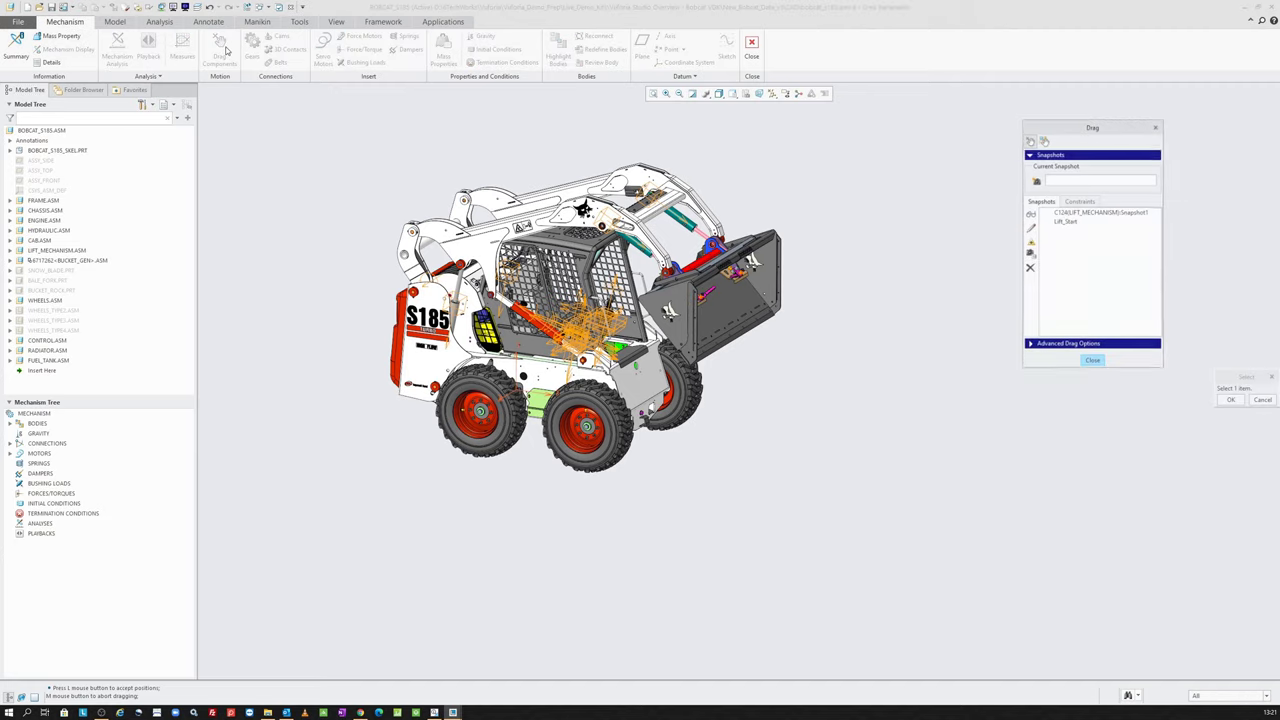
pyautogui.moveTo(1054, 131); pyautogui.dragTo(1016, 155)
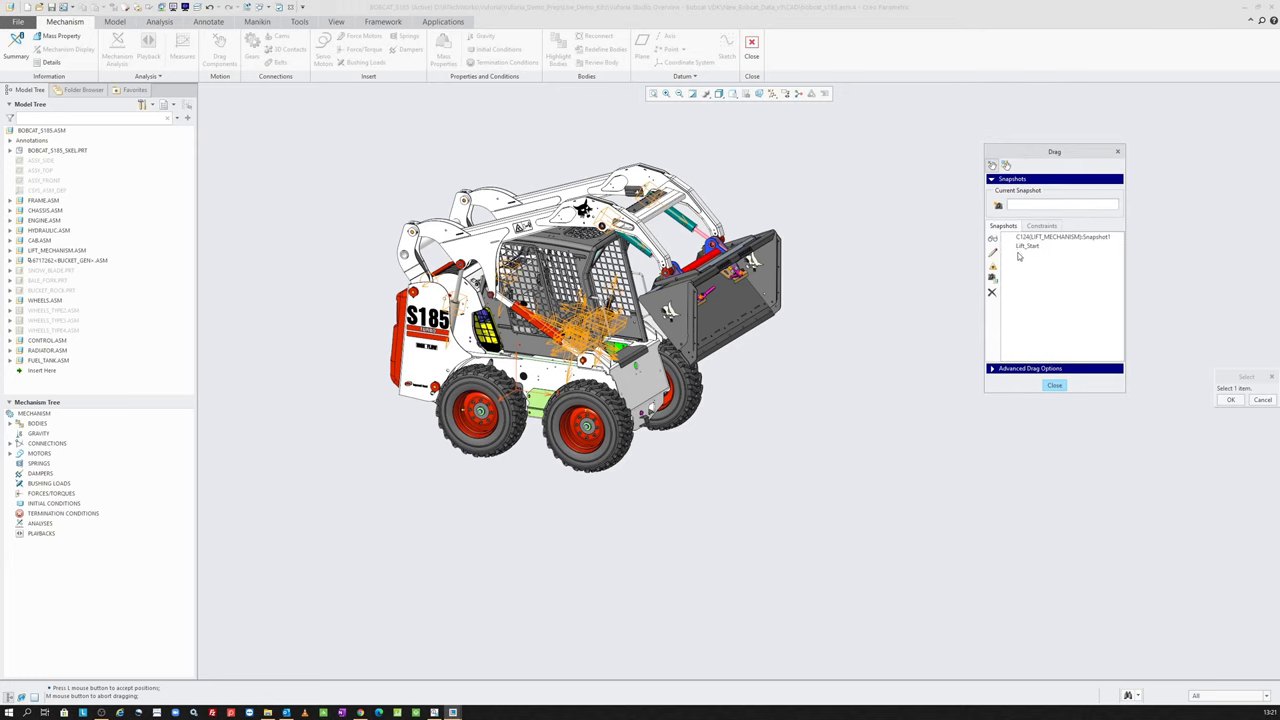
pyautogui.doubleClick(1027, 246)
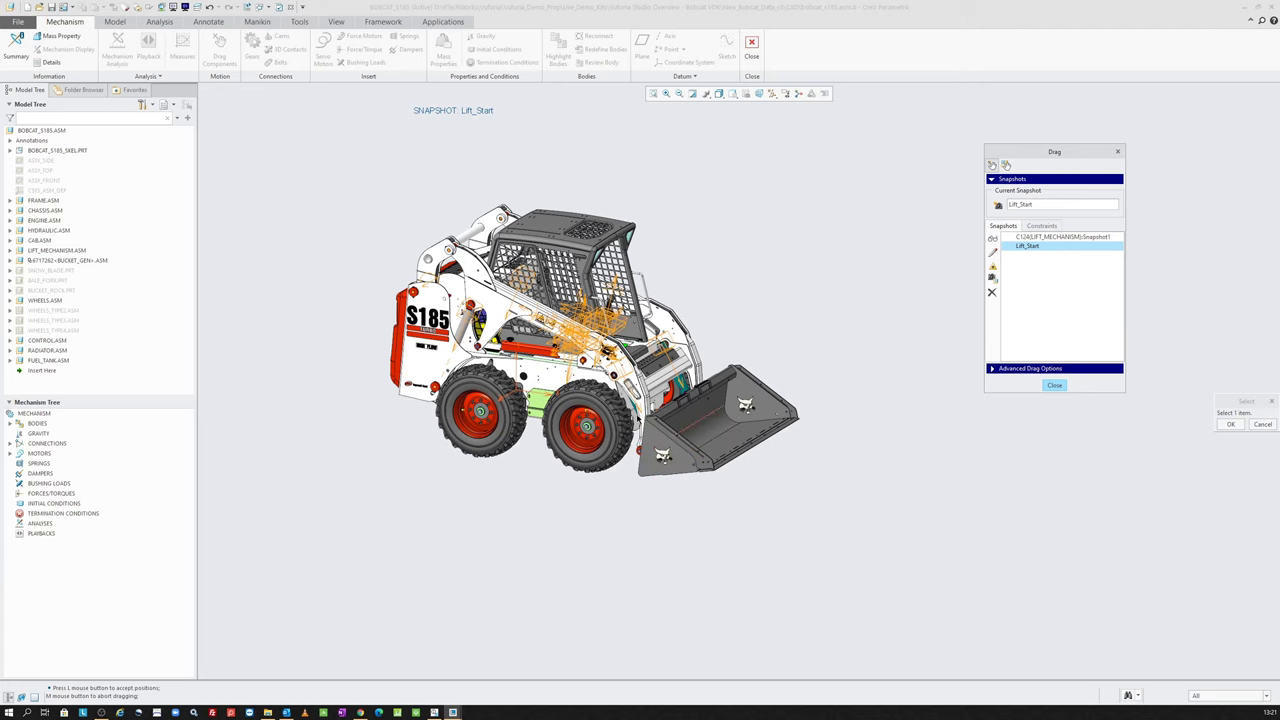
pyautogui.scroll(-2, 490, 255)
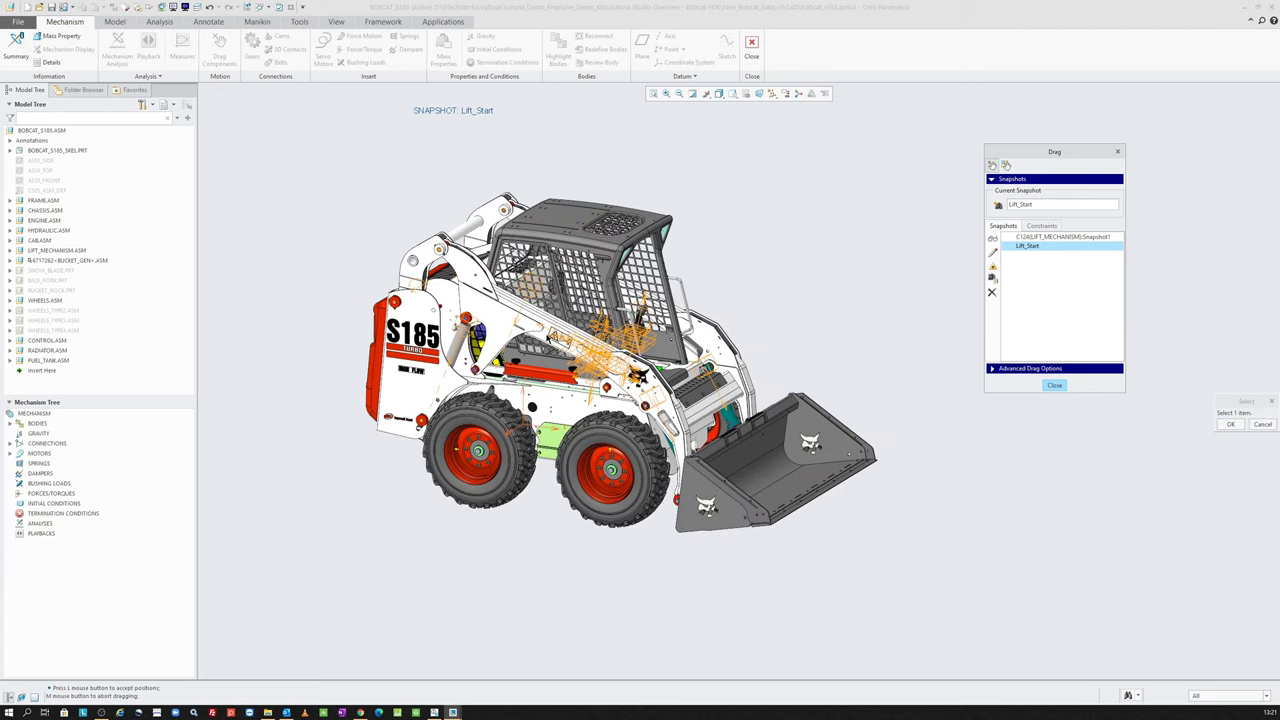
pyautogui.click(546, 338)
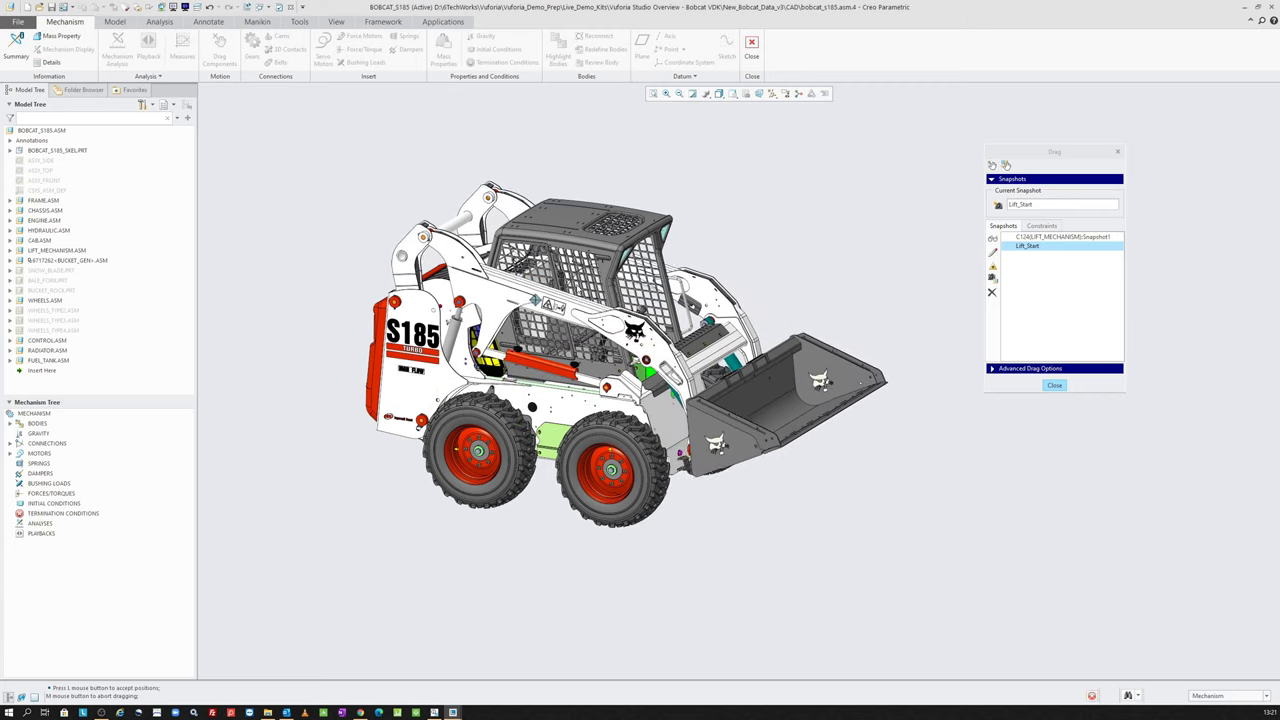
pyautogui.middleClick(535, 297)
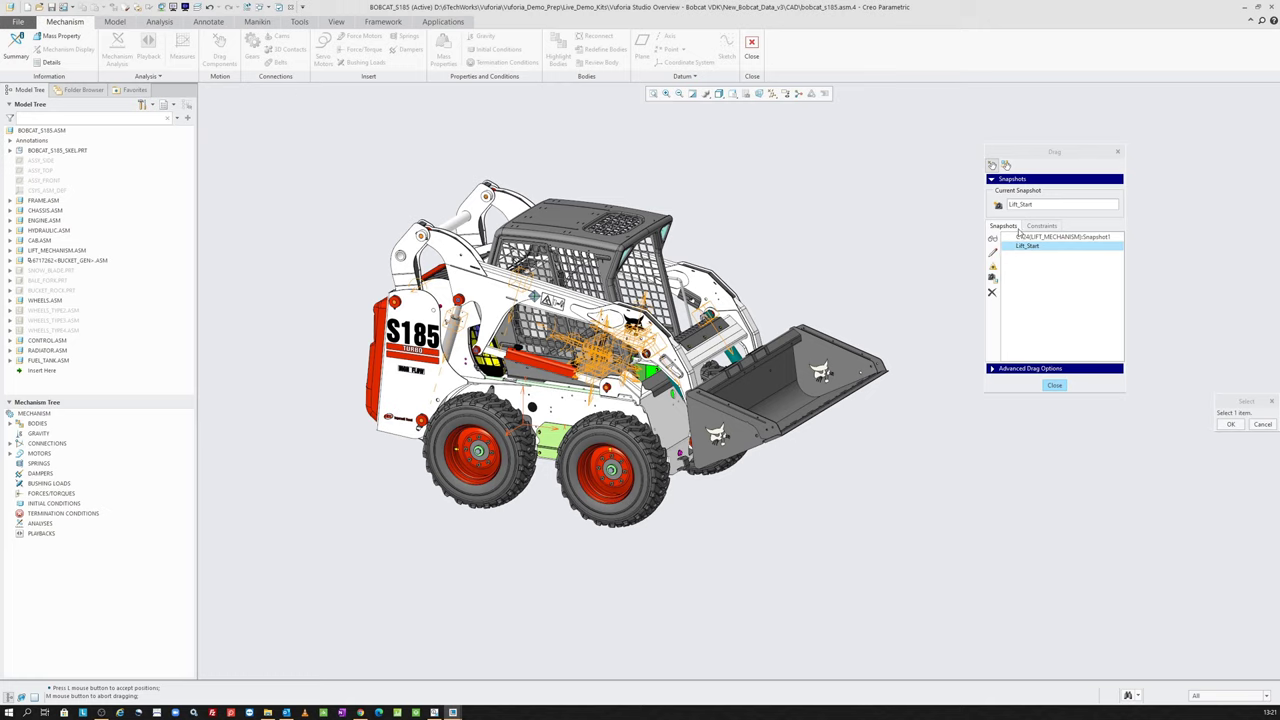
# Take Snapshot2, preview Snapshot1 and Snapshot2, then return to the Lift_Start pose.
pyautogui.click(998, 205)
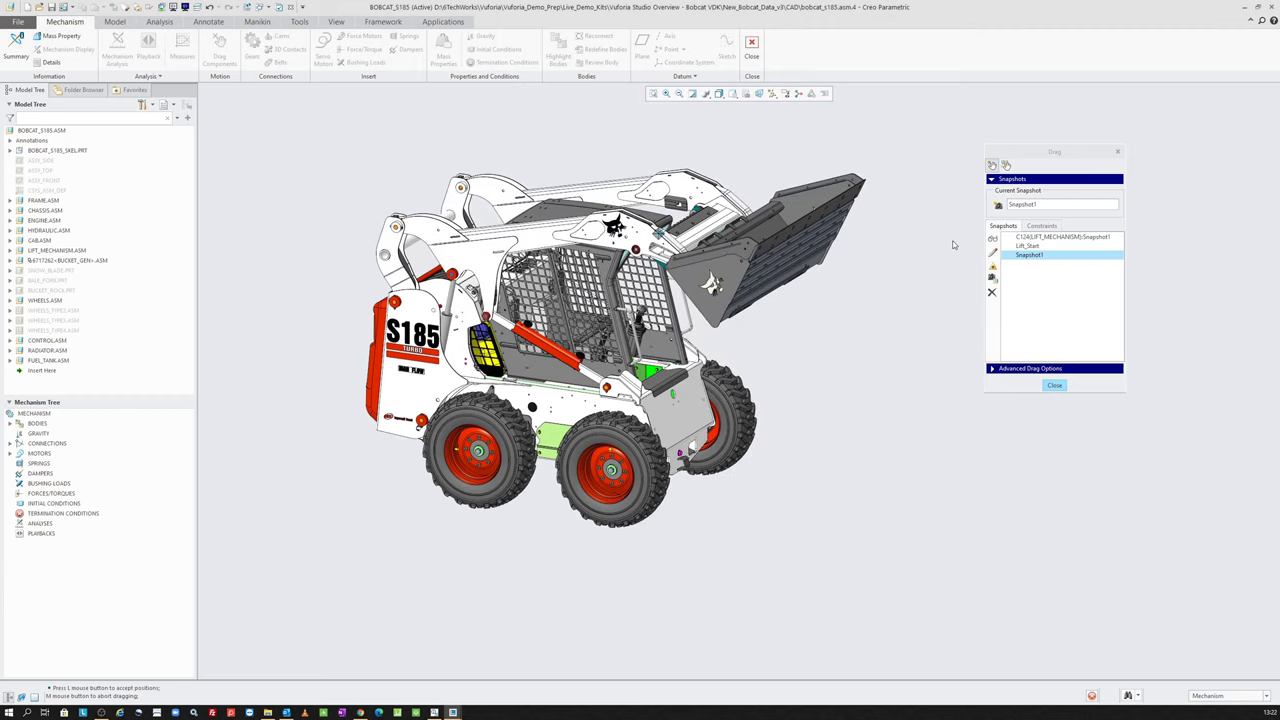
pyautogui.click(998, 206)
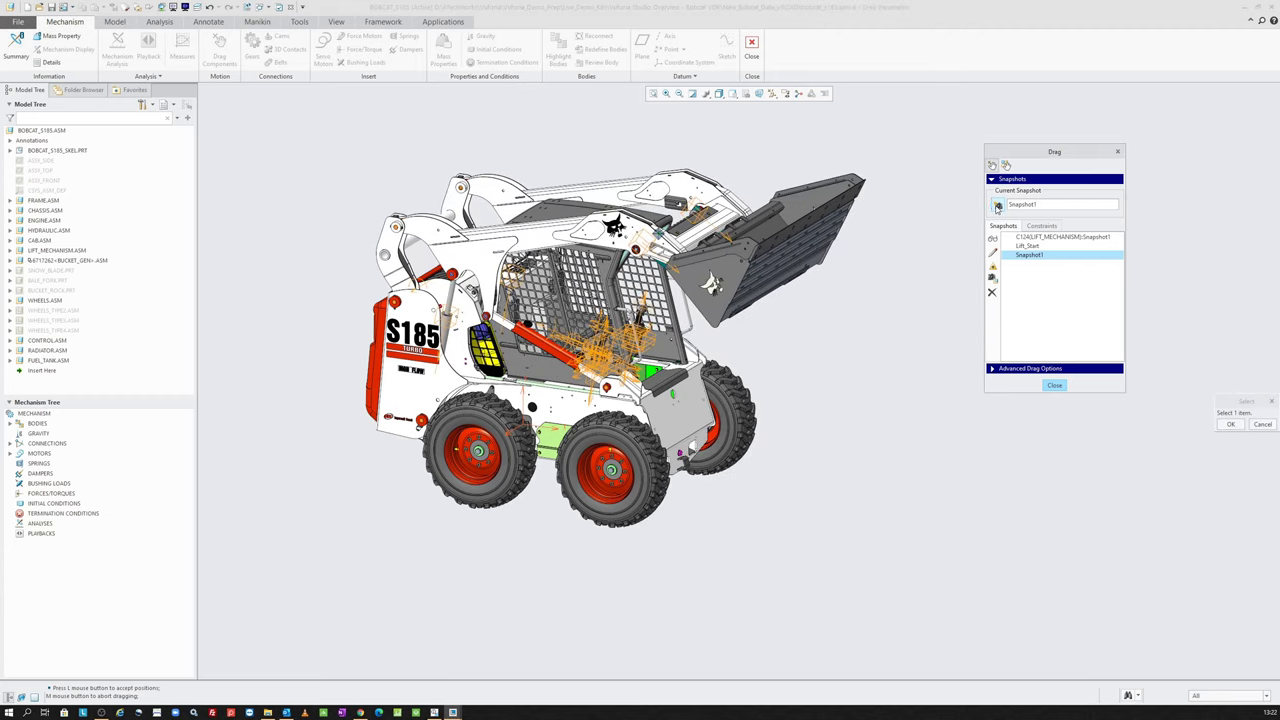
pyautogui.click(1030, 247)
pyautogui.doubleClick(1030, 247)
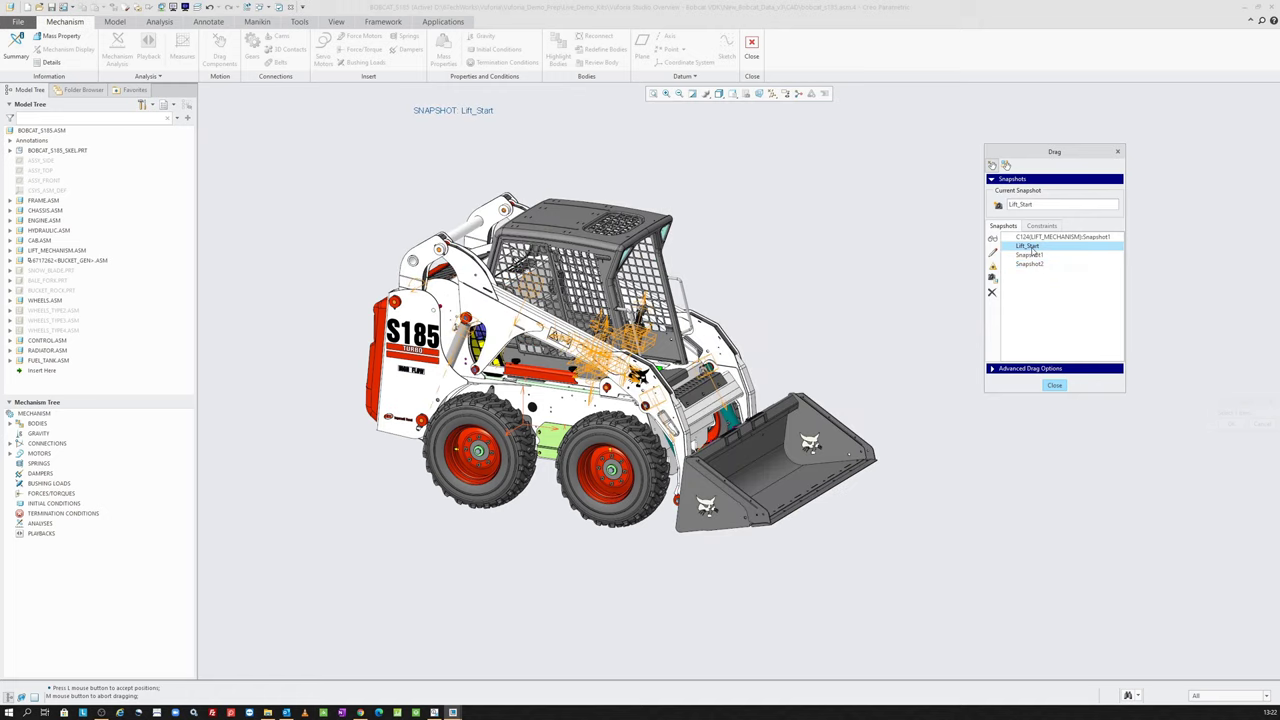
pyautogui.click(1030, 256)
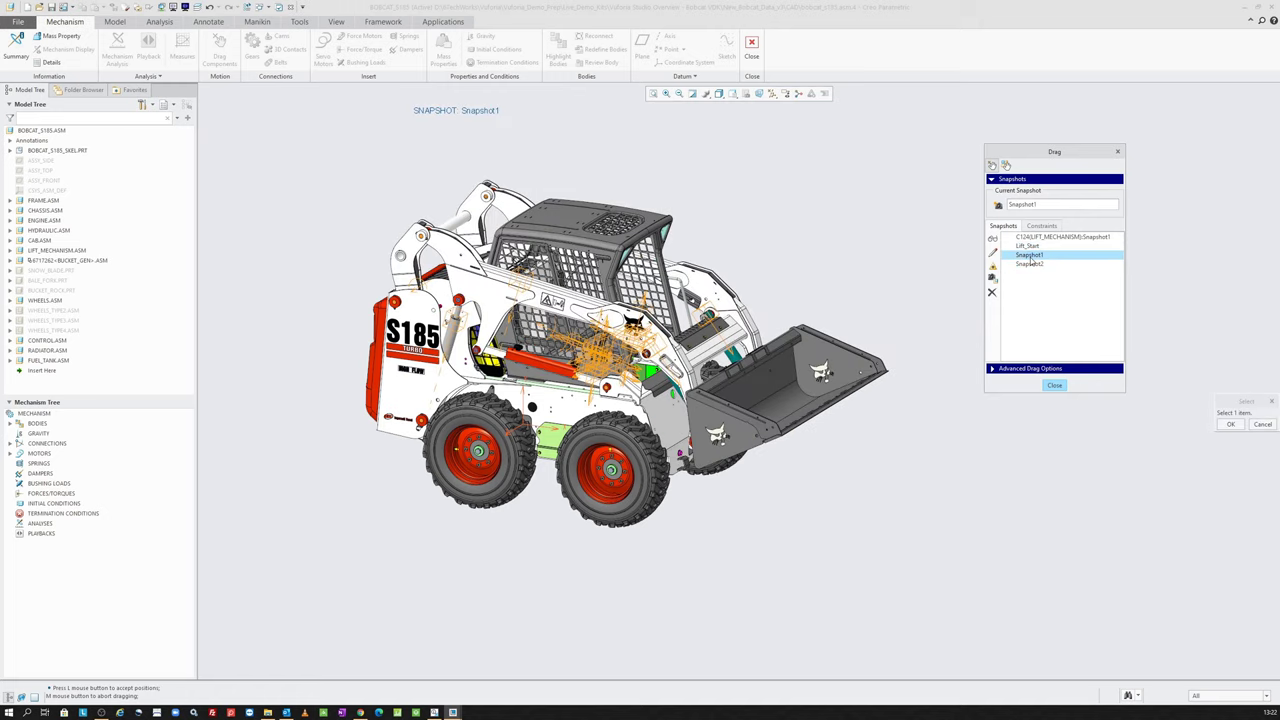
pyautogui.doubleClick(1028, 264)
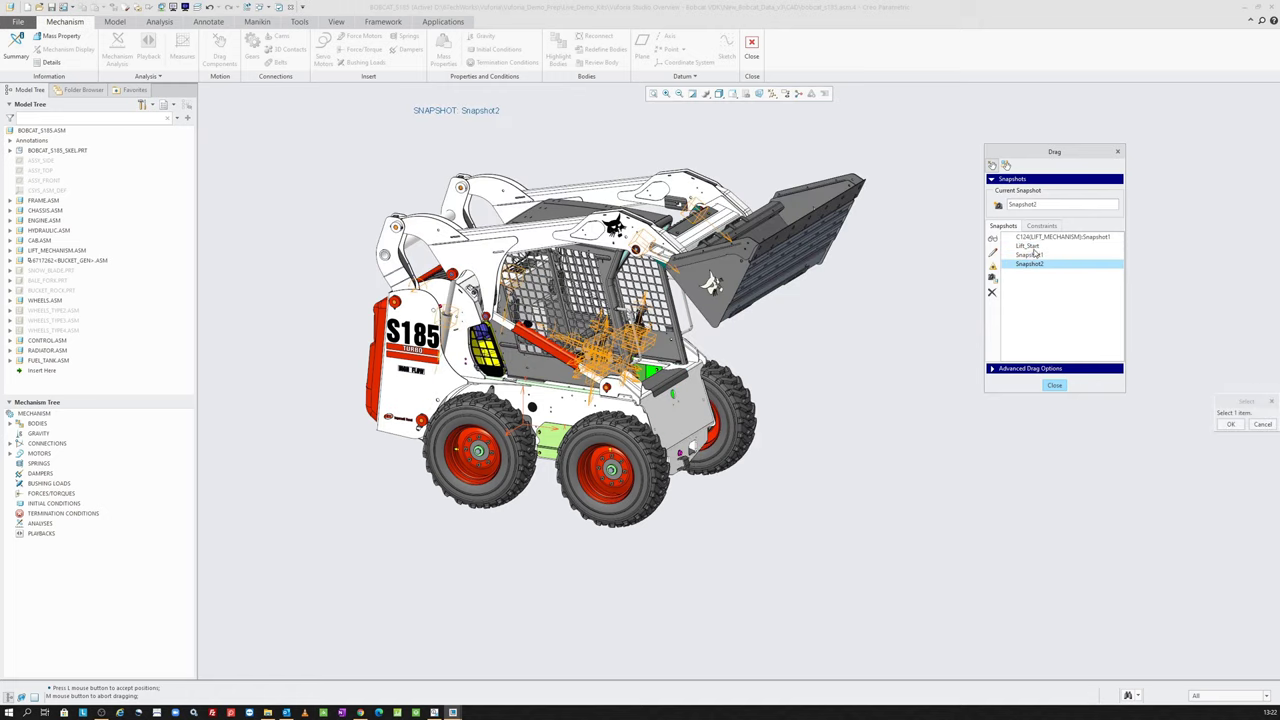
pyautogui.doubleClick(1030, 246)
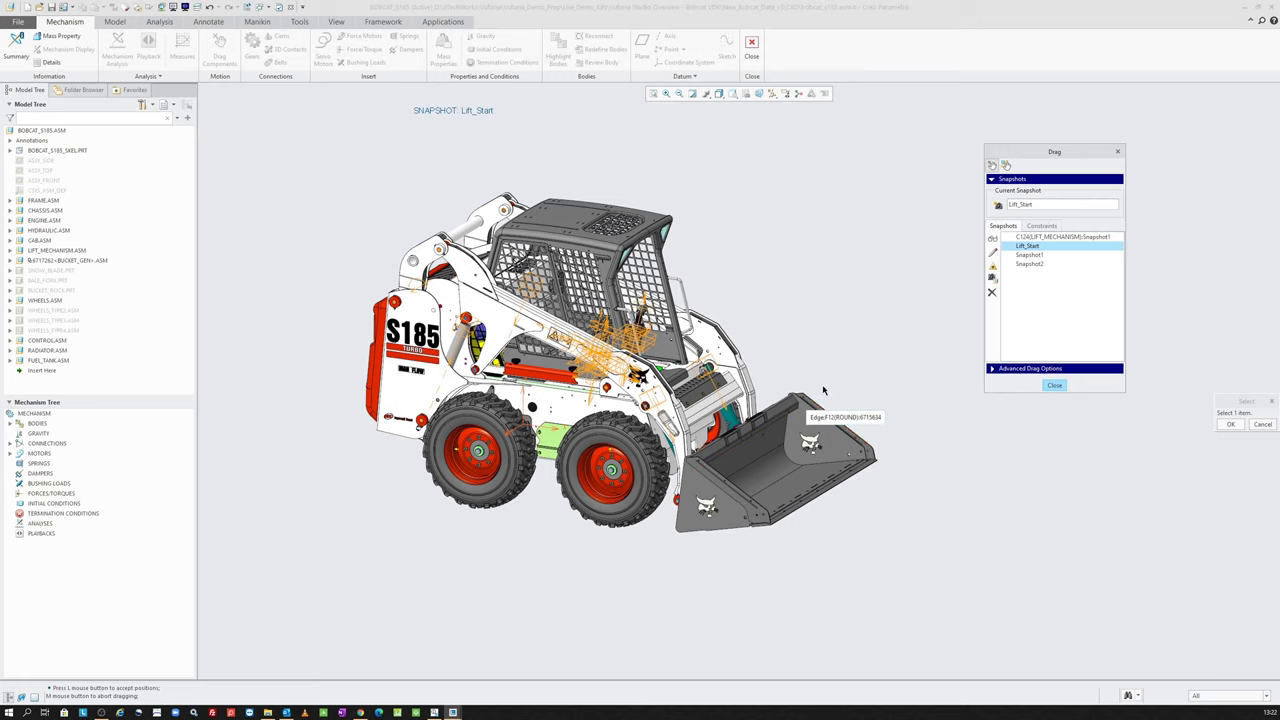
# Close the snapshot tool and show the loader in side view, zoomed in.
pyautogui.click(1050, 384)
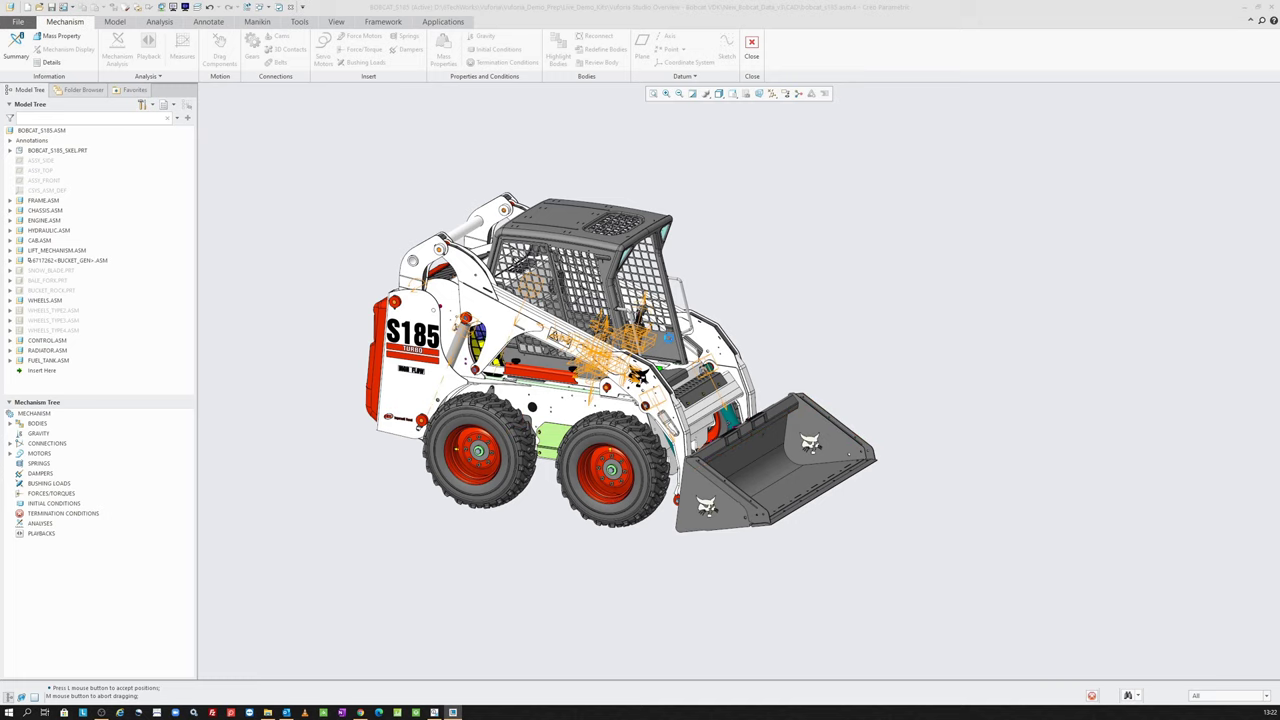
pyautogui.scroll(-2, 366, 174)
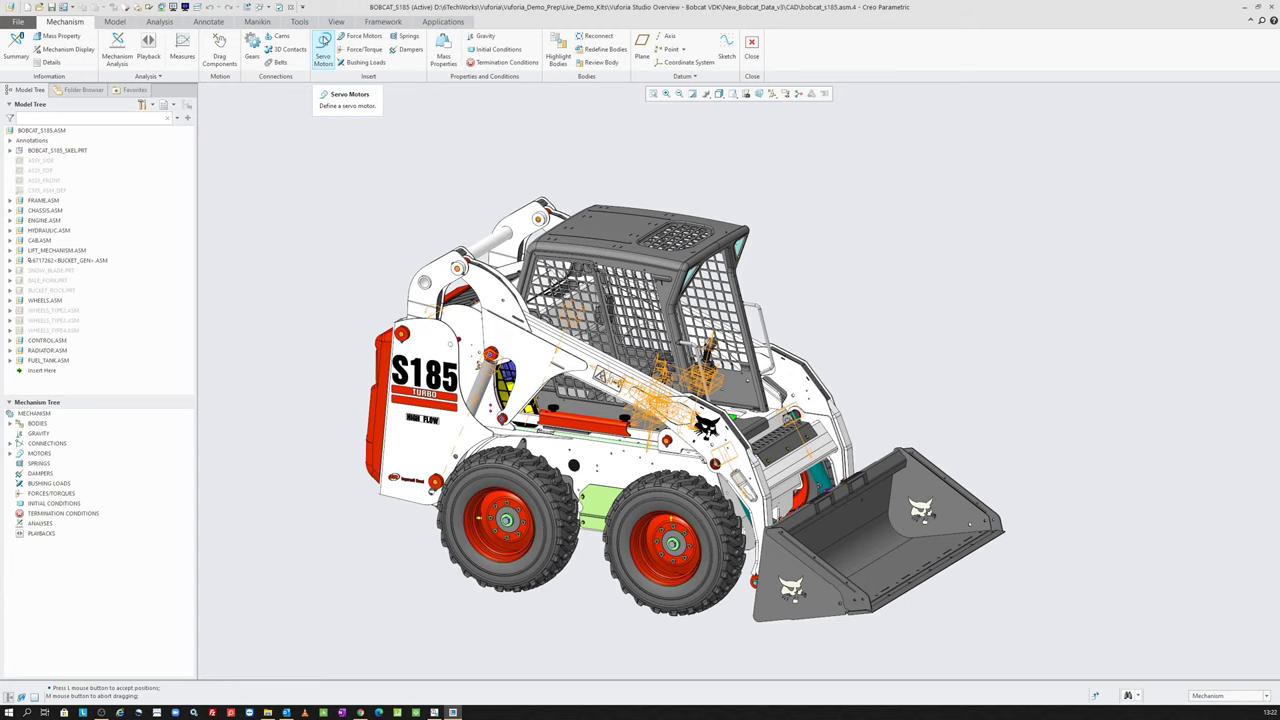
pyautogui.click(733, 94)
pyautogui.click(751, 152)
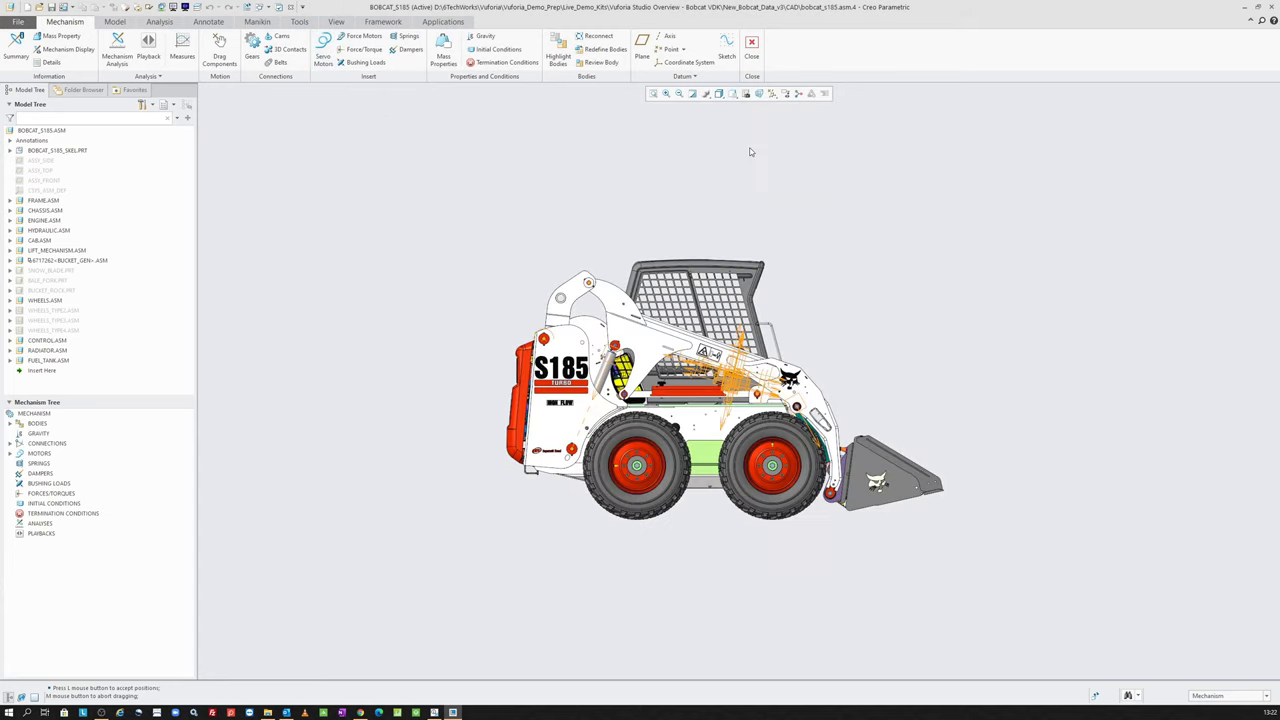
pyautogui.scroll(-1, 728, 326)
pyautogui.scroll(-1, 728, 326)
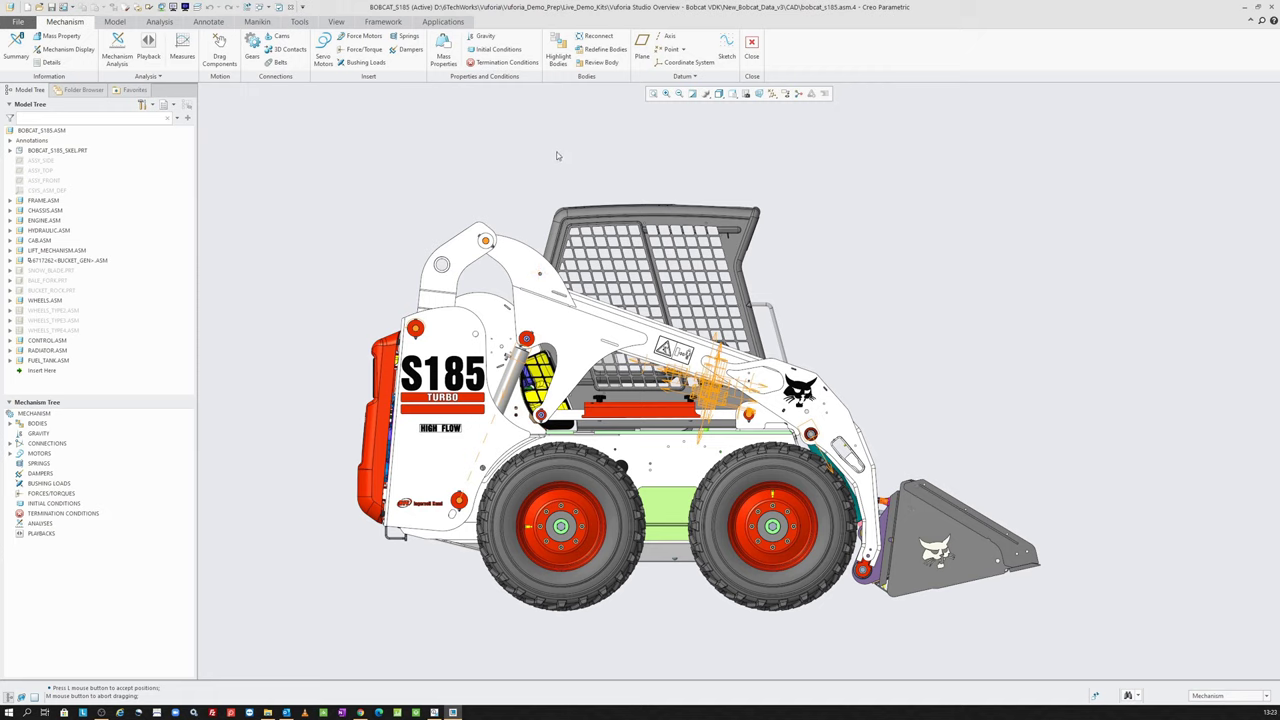
pyautogui.click(226, 55)
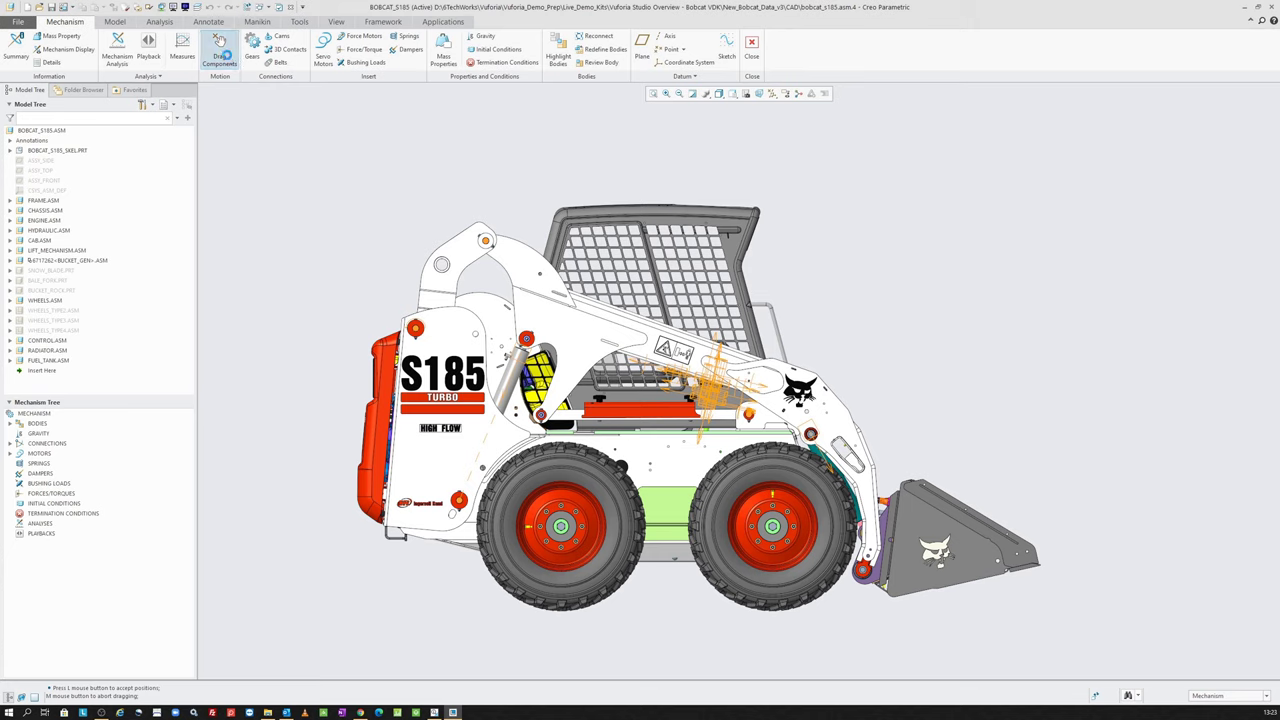
pyautogui.click(602, 328)
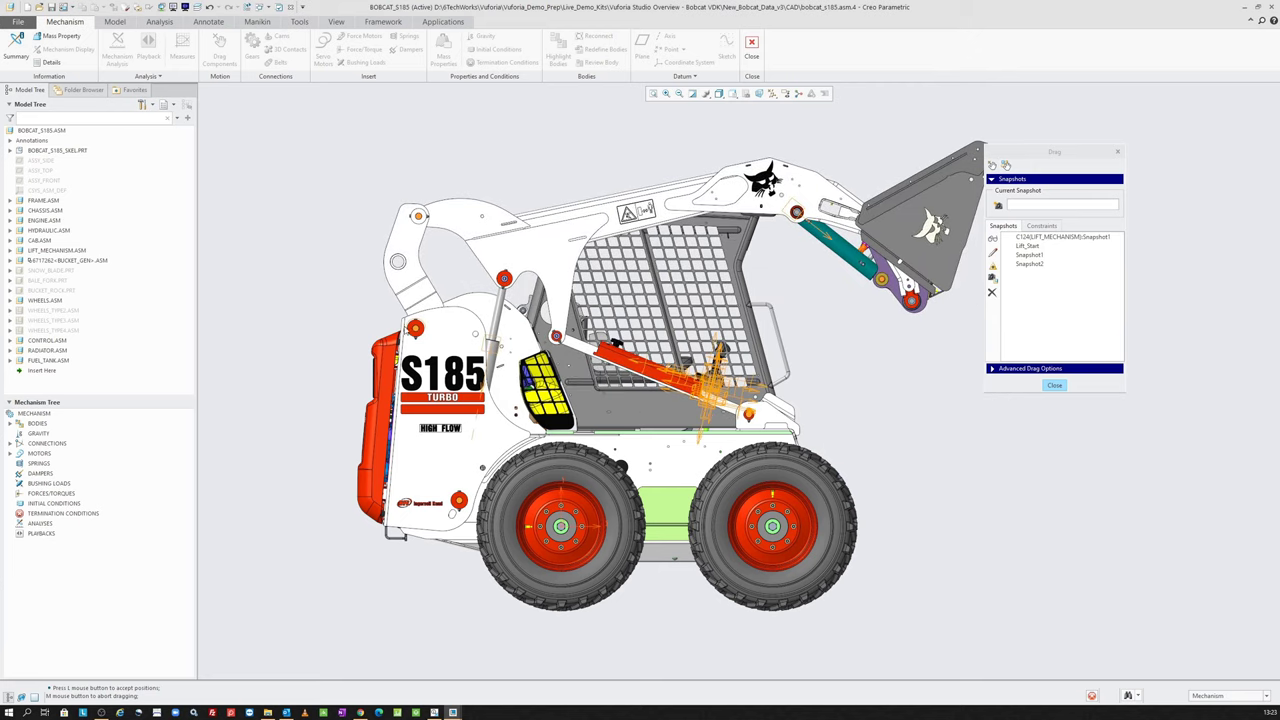
pyautogui.click(404, 348)
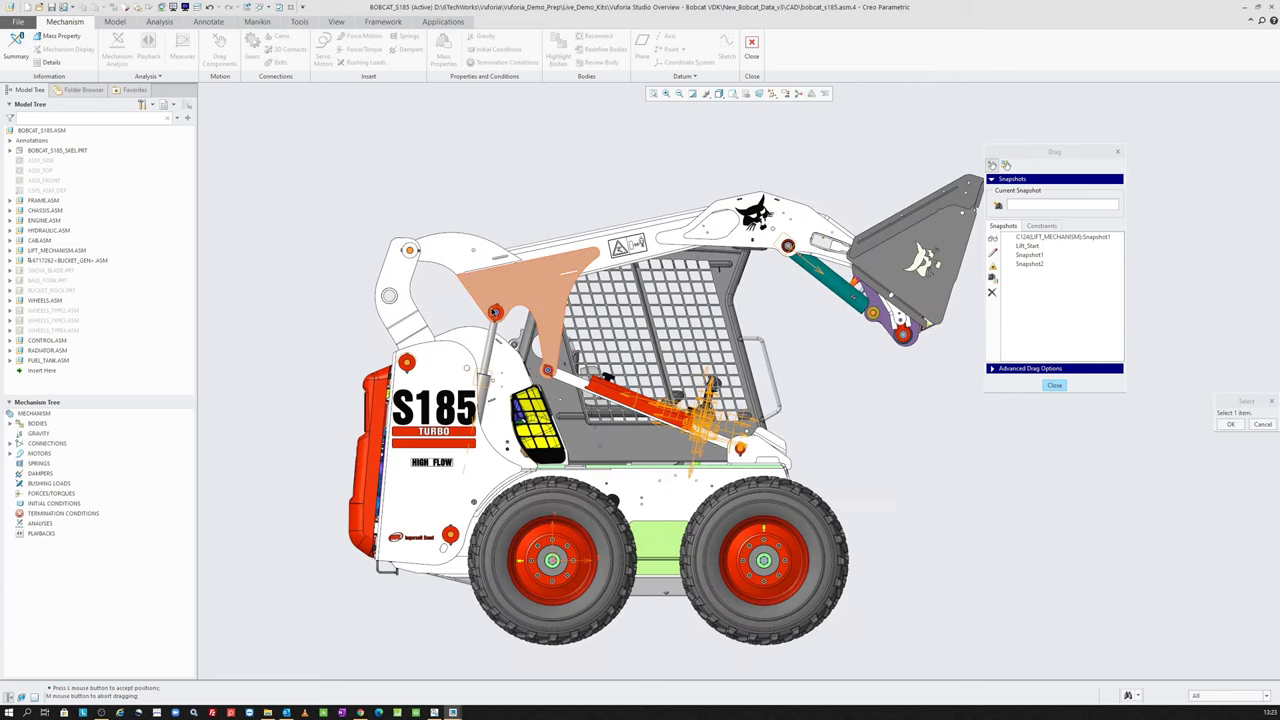
pyautogui.click(598, 250)
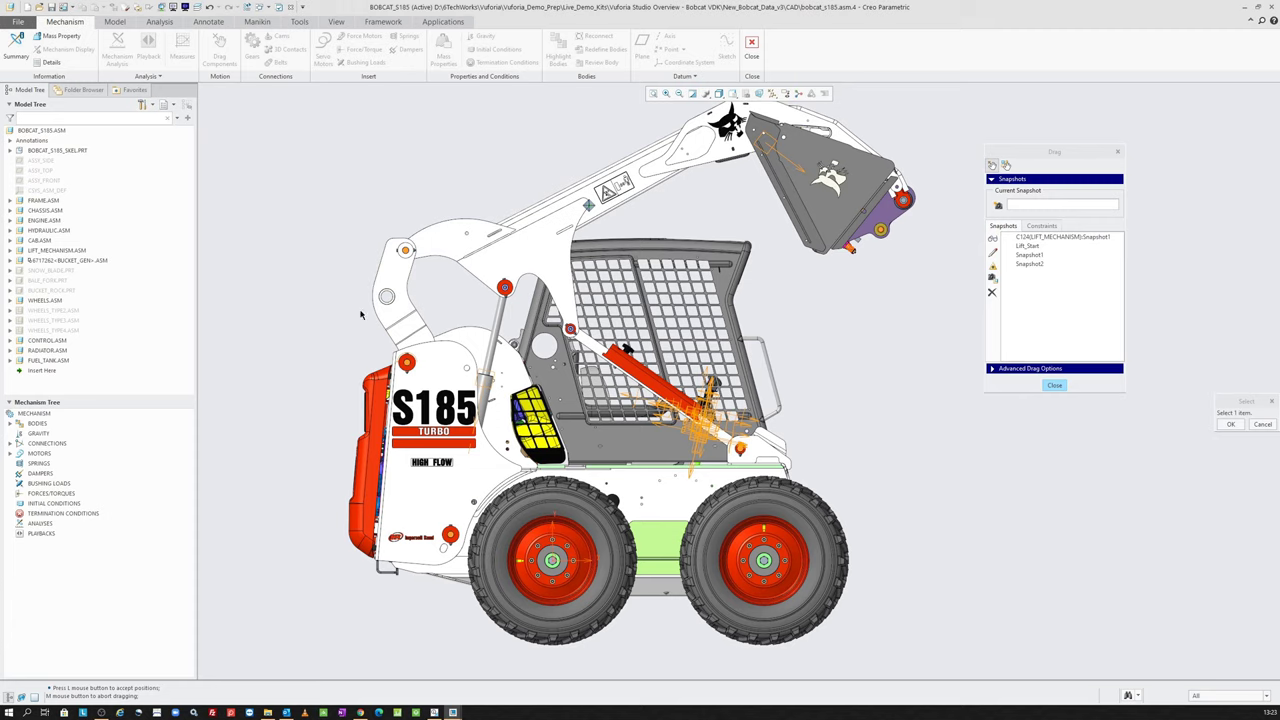
pyautogui.click(572, 212)
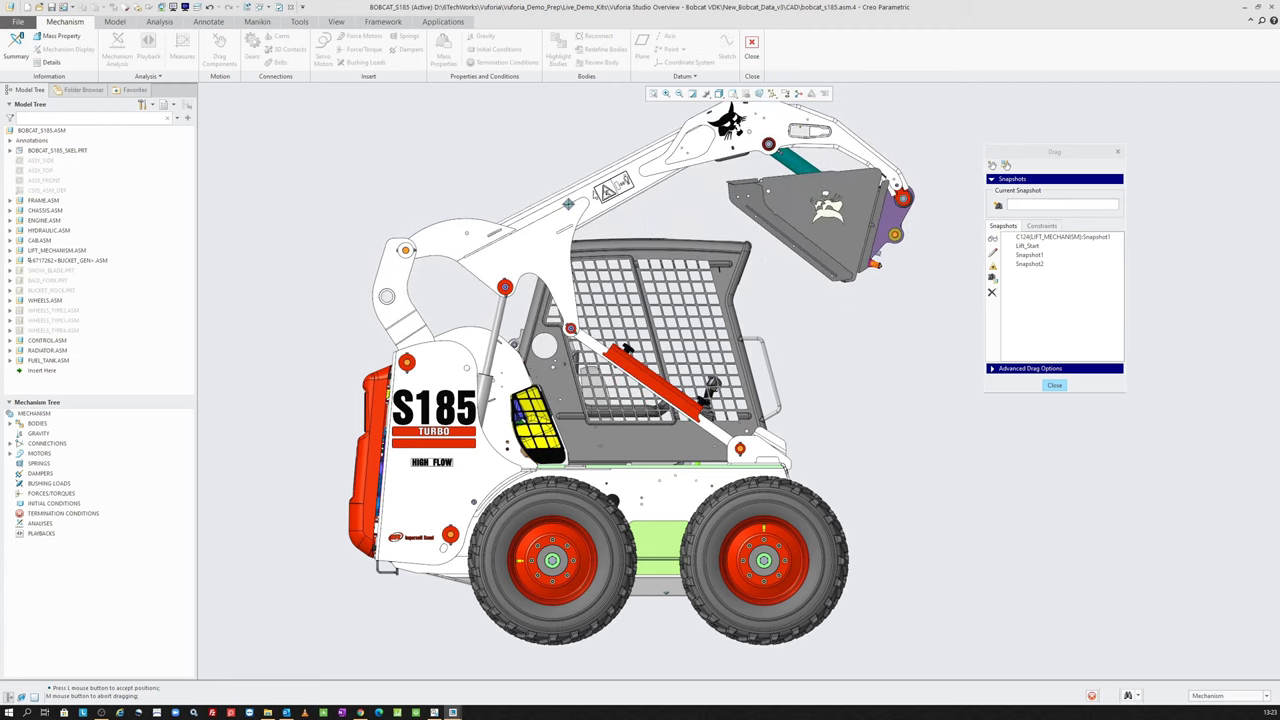
pyautogui.click(605, 185)
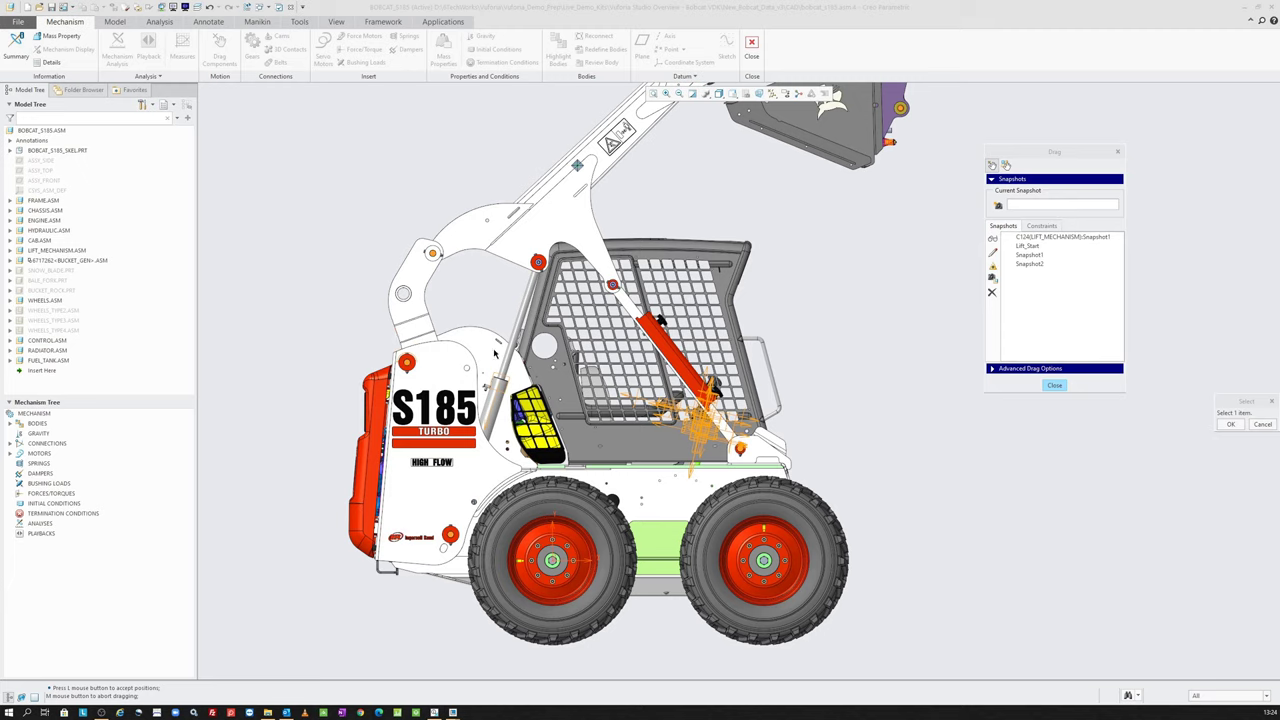
pyautogui.click(622, 174)
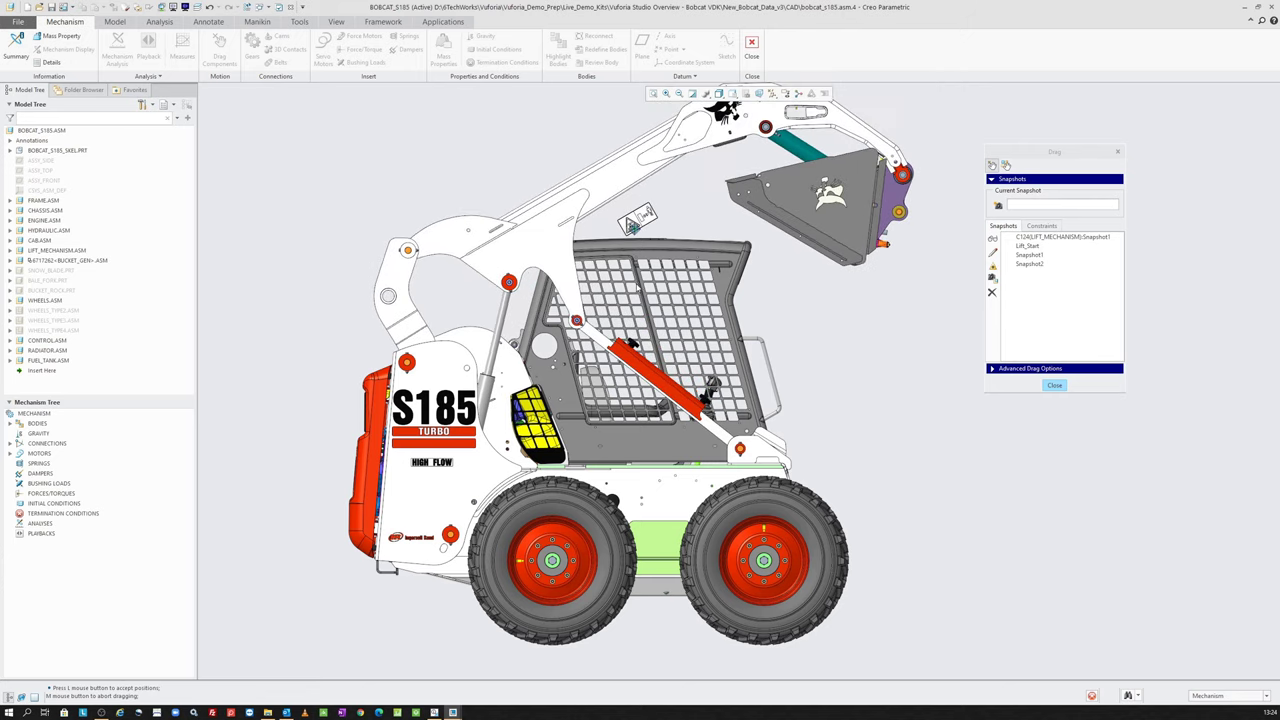
pyautogui.doubleClick(1030, 246)
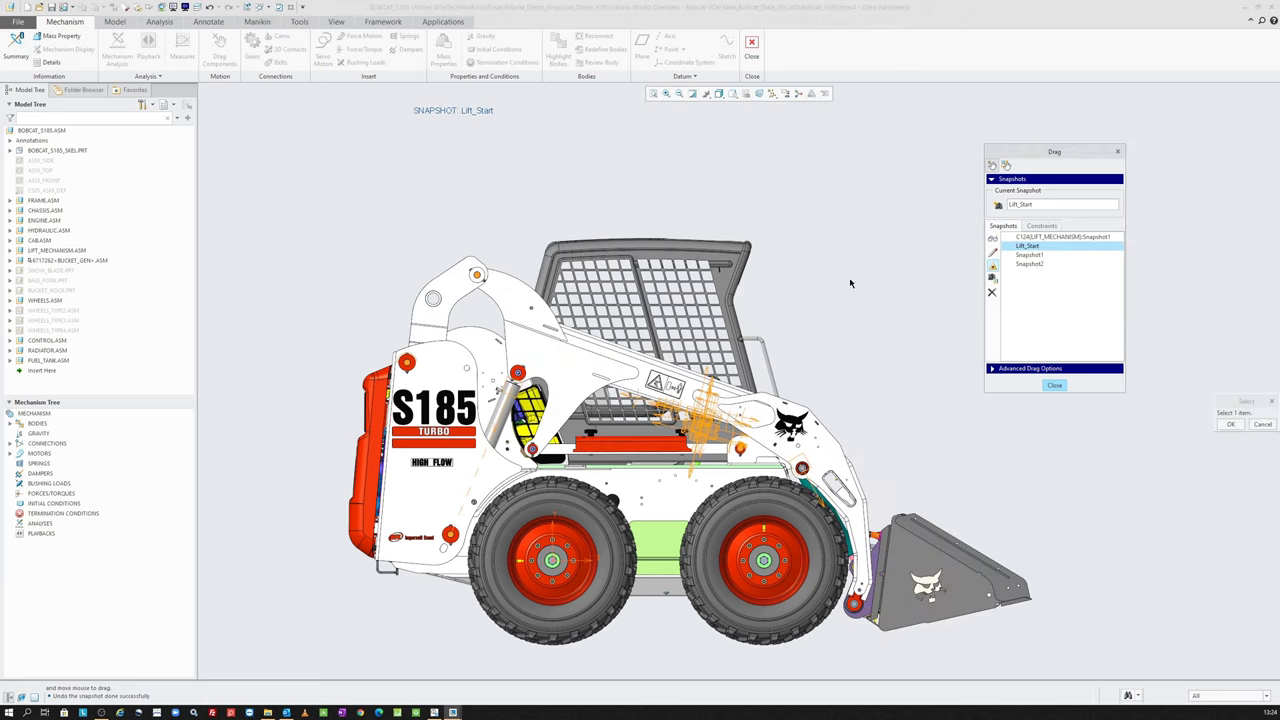
pyautogui.click(1055, 386)
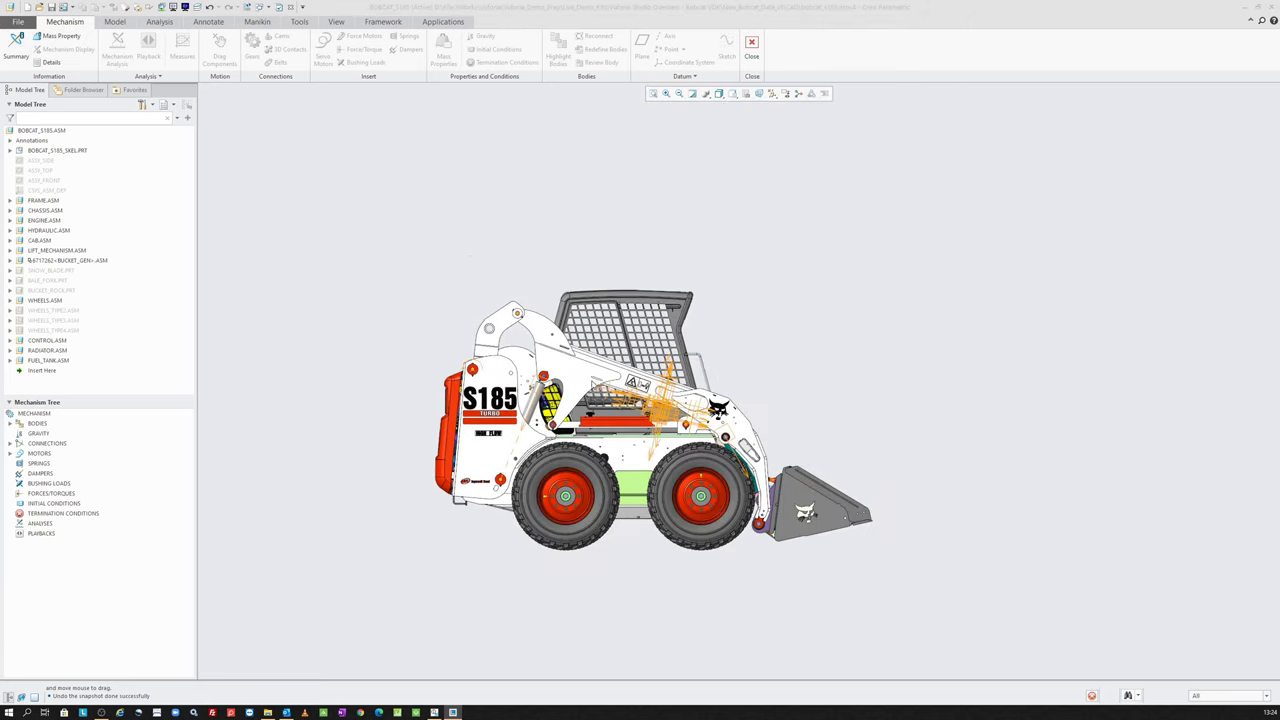
# Start a servo motor on the lift cylinder's sliding connection with flipped direction.
pyautogui.hotkey('ctrl', 'd')
pyautogui.scroll(2, 689, 435)
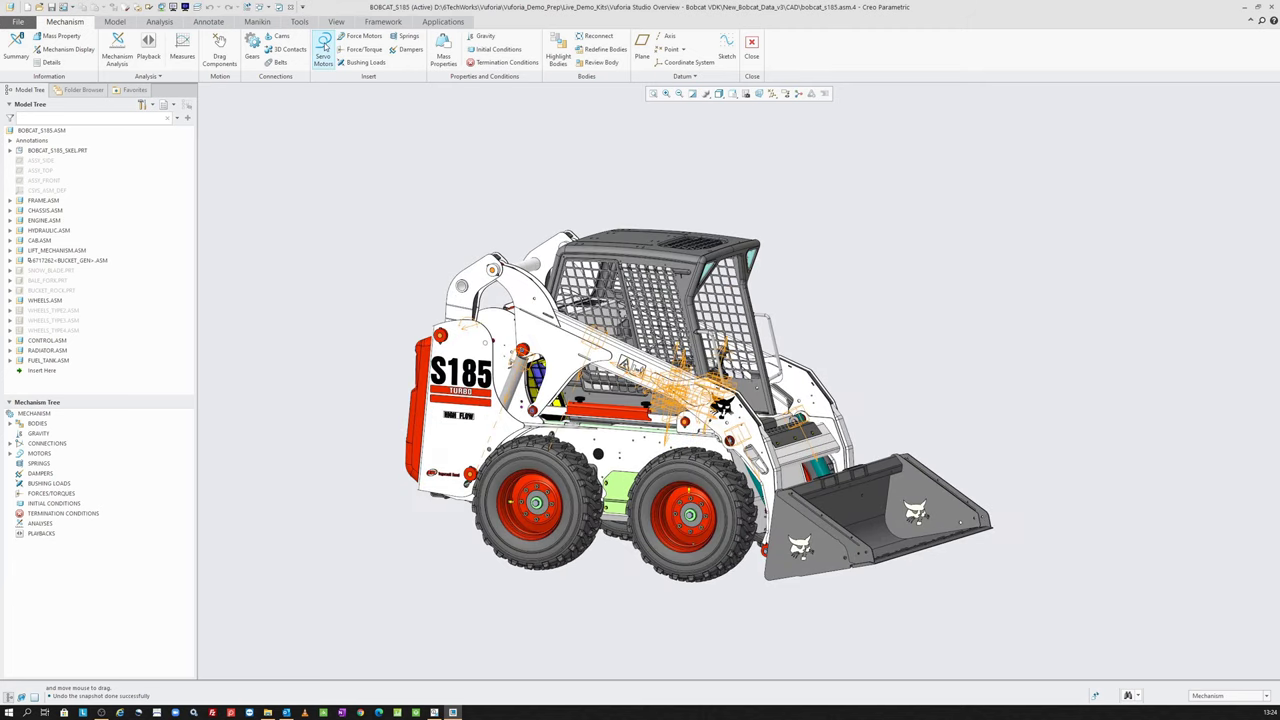
pyautogui.click(324, 47)
pyautogui.scroll(4, 516, 362)
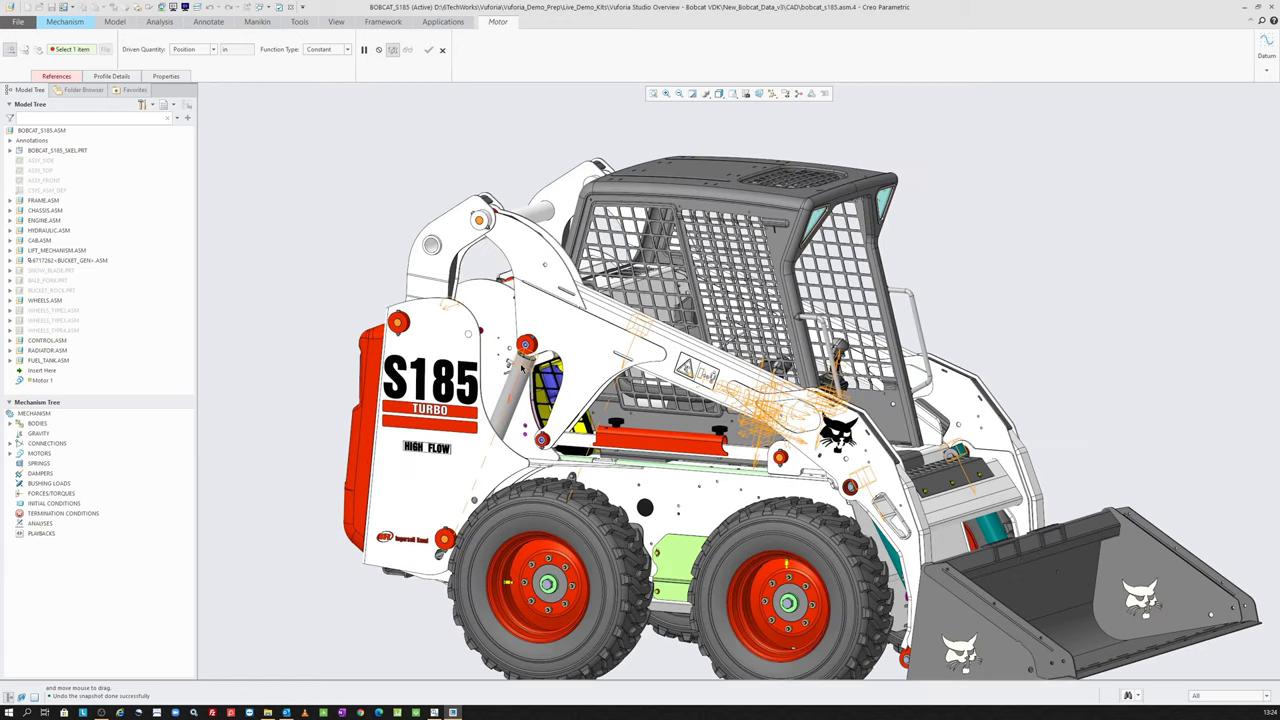
pyautogui.click(523, 364)
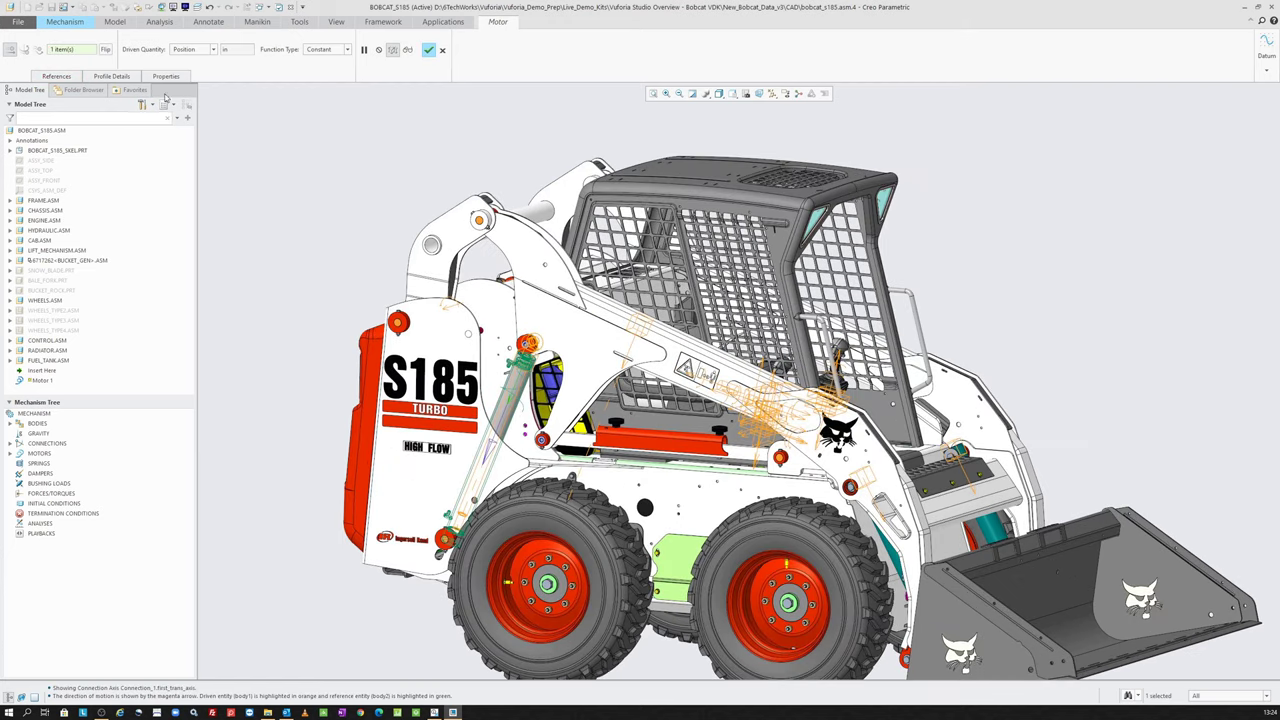
pyautogui.click(105, 50)
# Drive Motor 1 by velocity with coefficient A = 2 in/sec and accept it.
pyautogui.click(200, 49)
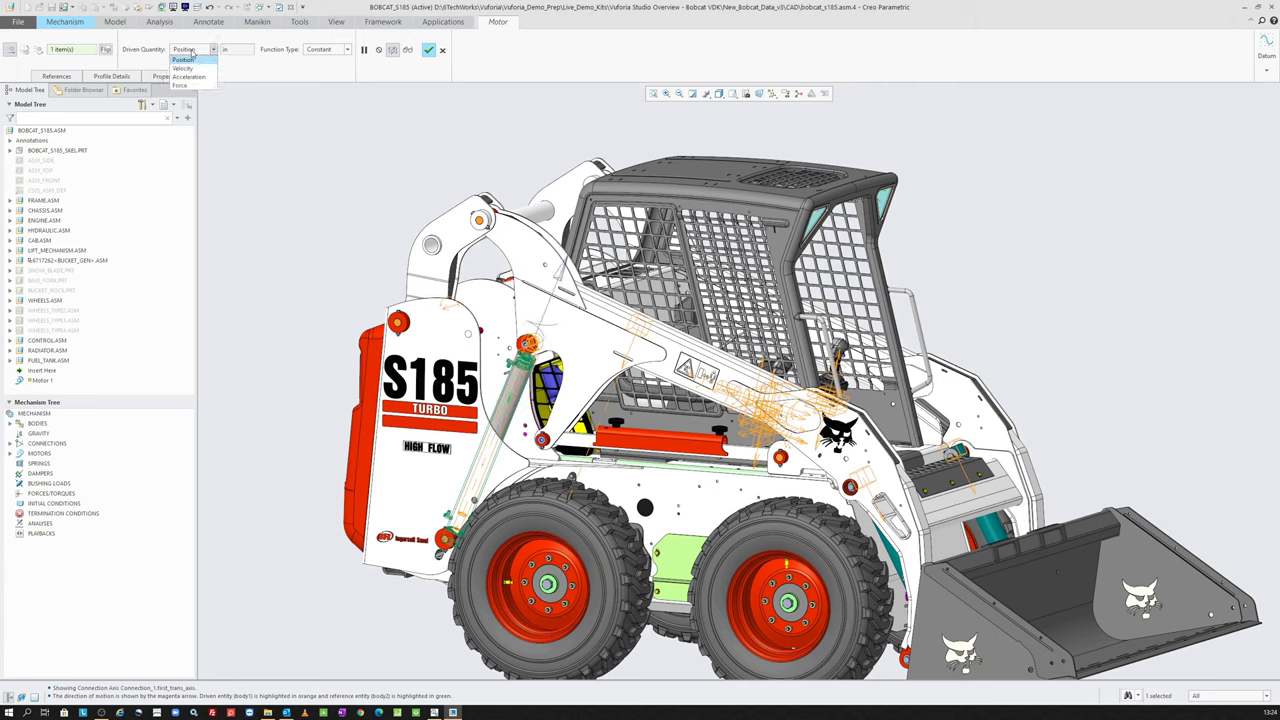
pyautogui.click(190, 70)
pyautogui.click(109, 75)
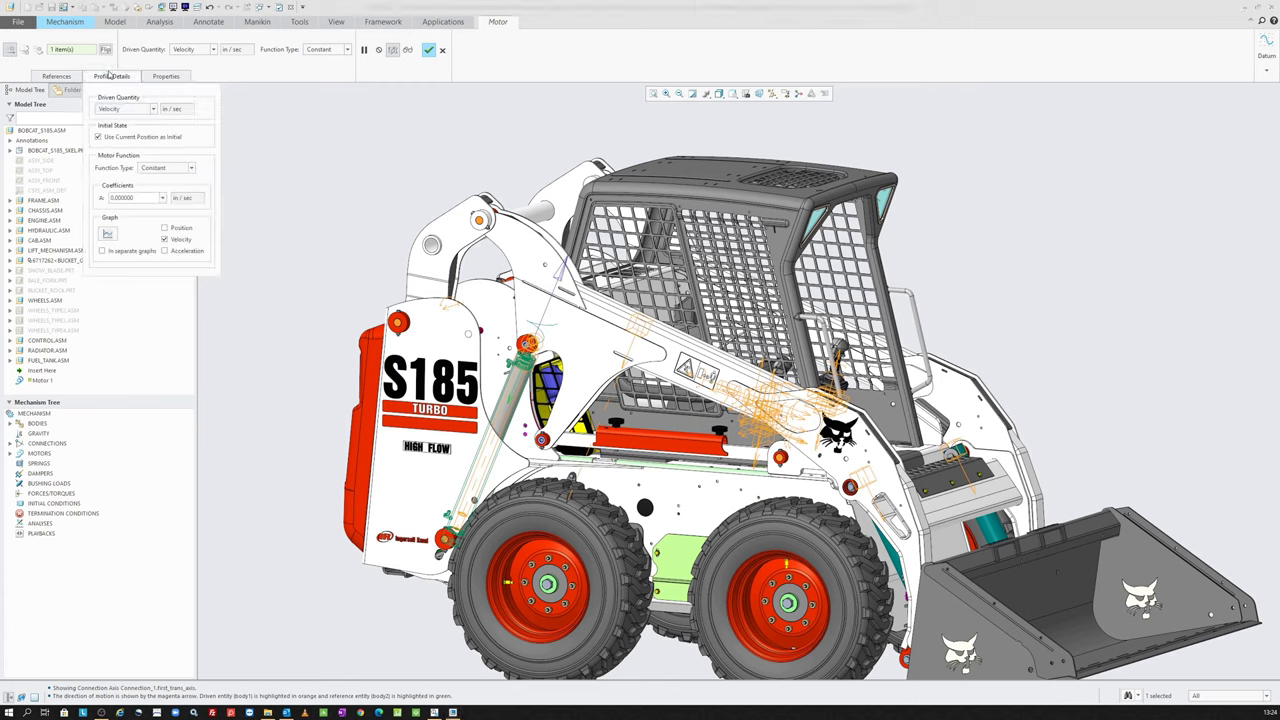
pyautogui.doubleClick(138, 199)
pyautogui.write('2')
pyautogui.press('Return')
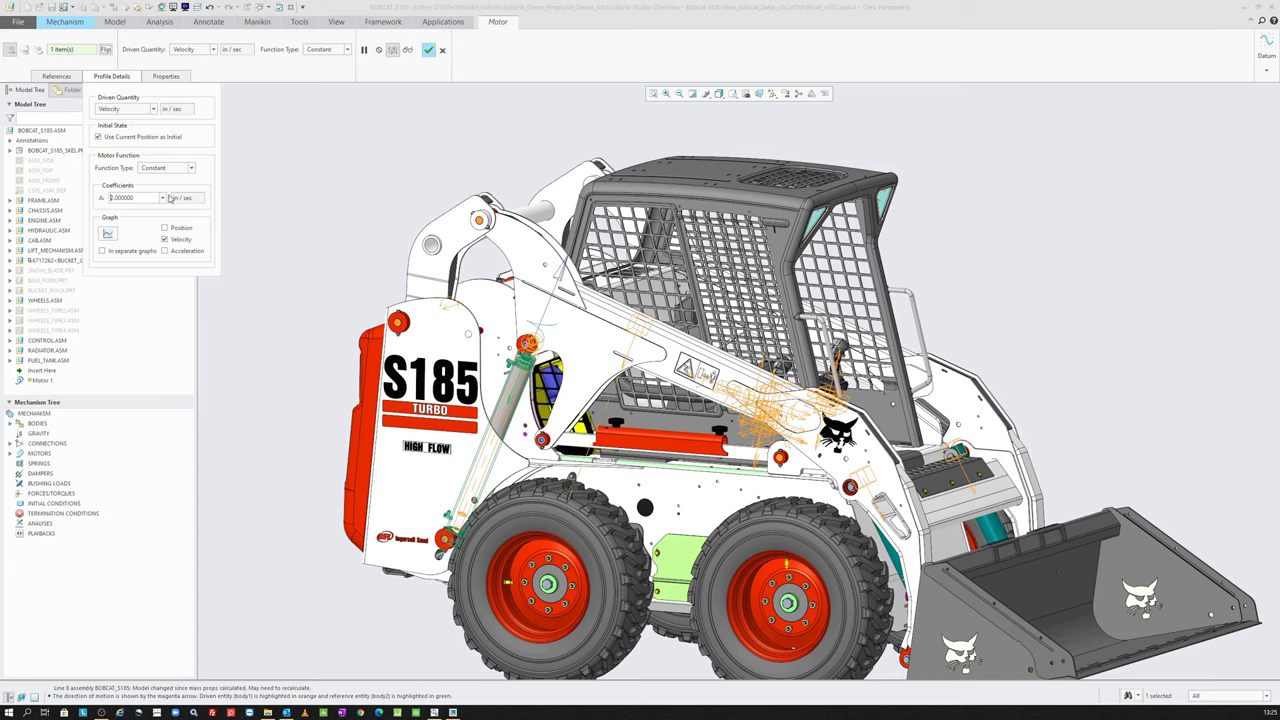
pyautogui.middleClick(322, 187)
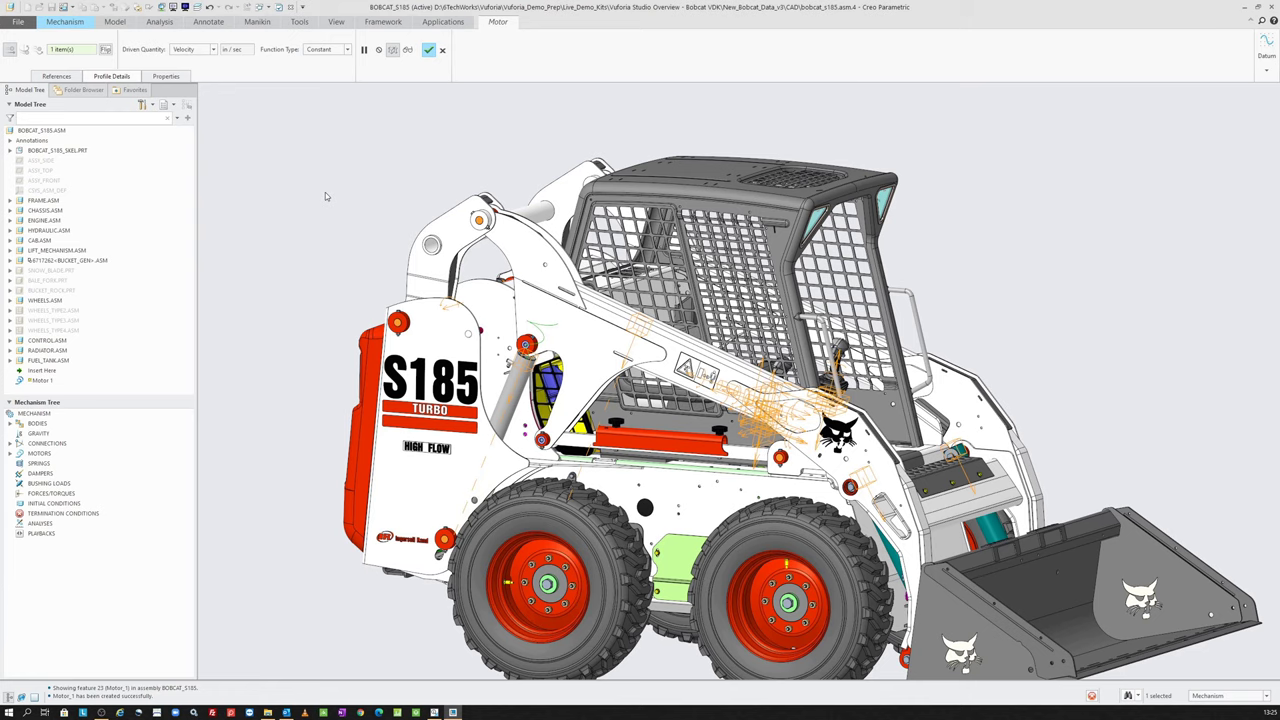
pyautogui.scroll(1, 334, 197)
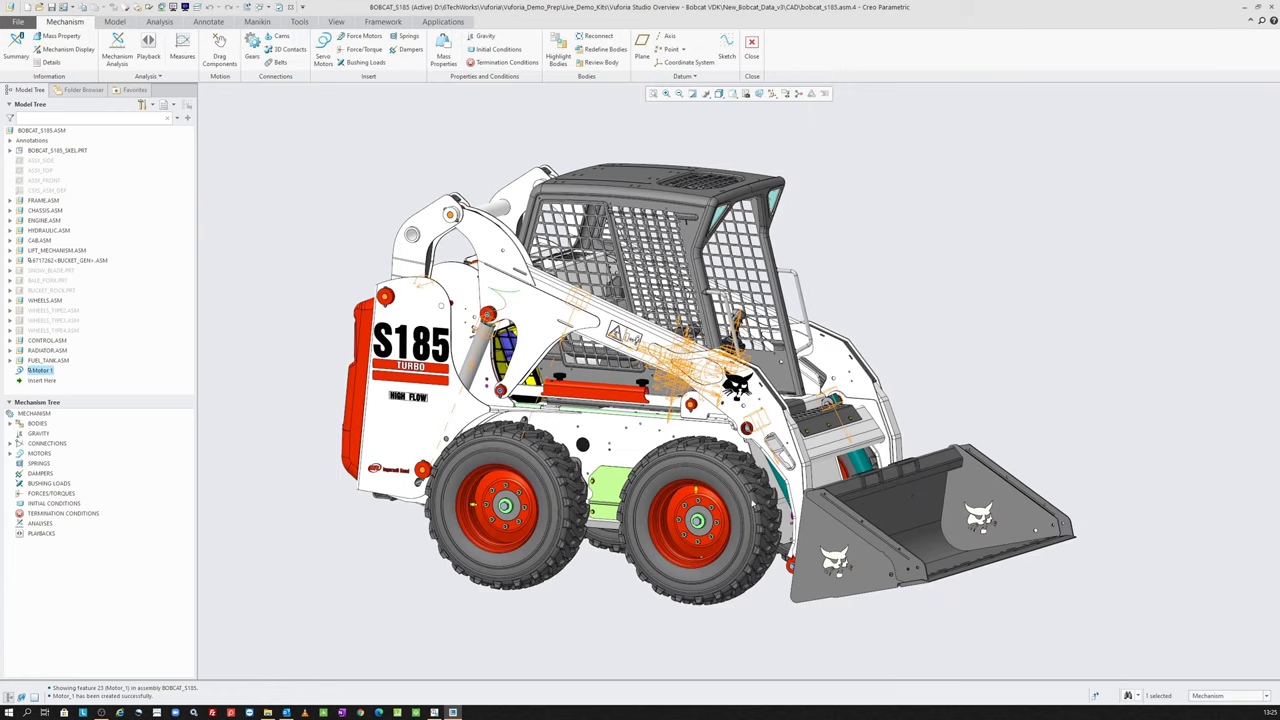
# Start a second servo motor on the boom pivot connection, driven by velocity.
pyautogui.scroll(-1, 852, 420)
pyautogui.scroll(-1, 852, 420)
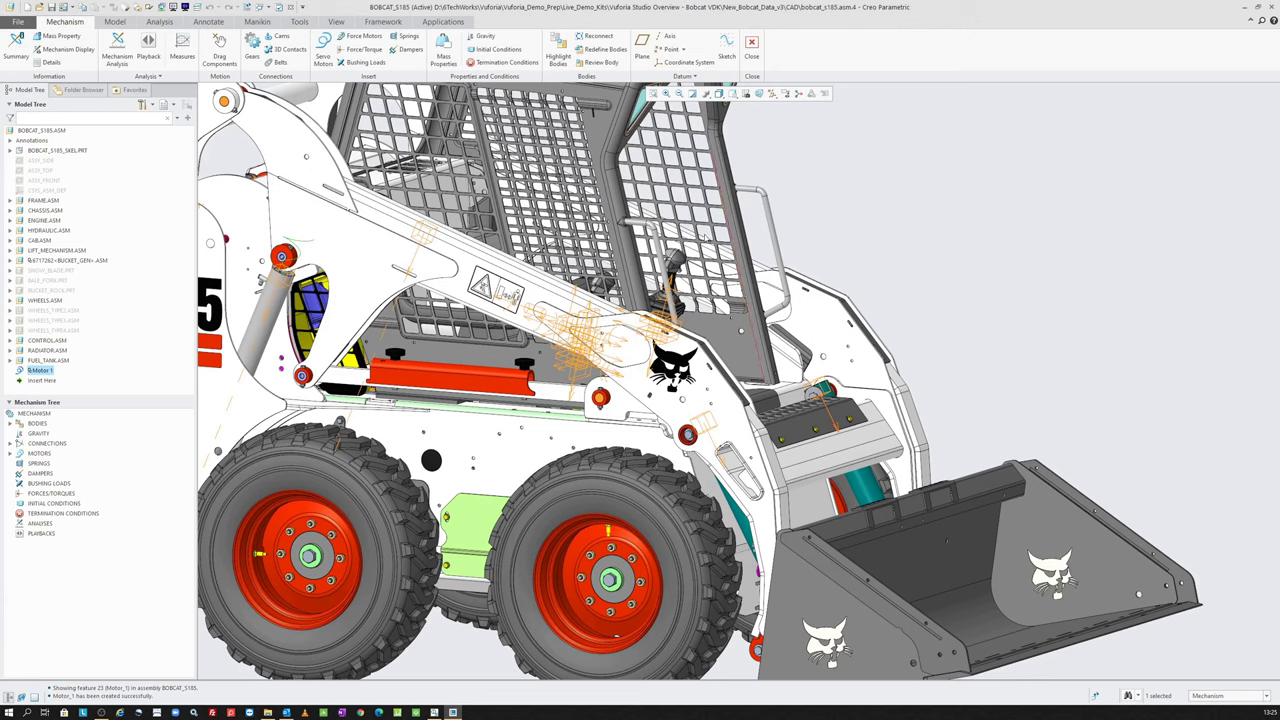
pyautogui.click(324, 48)
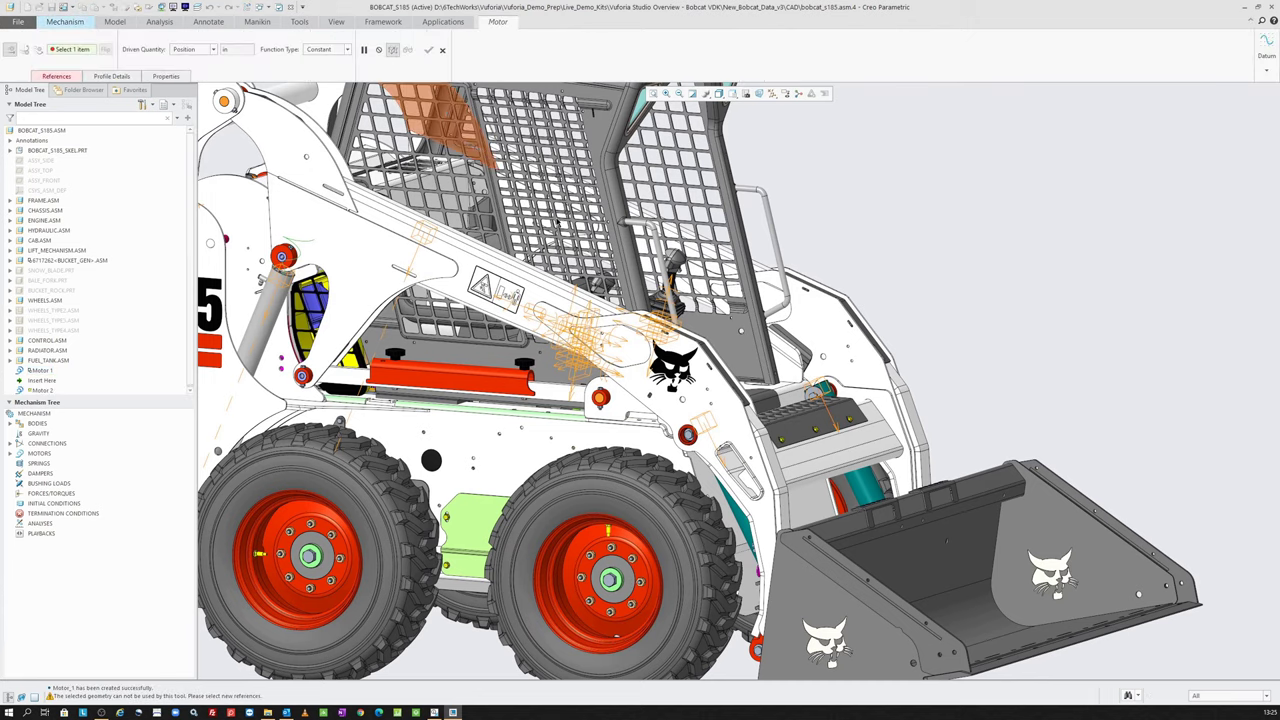
pyautogui.click(712, 440)
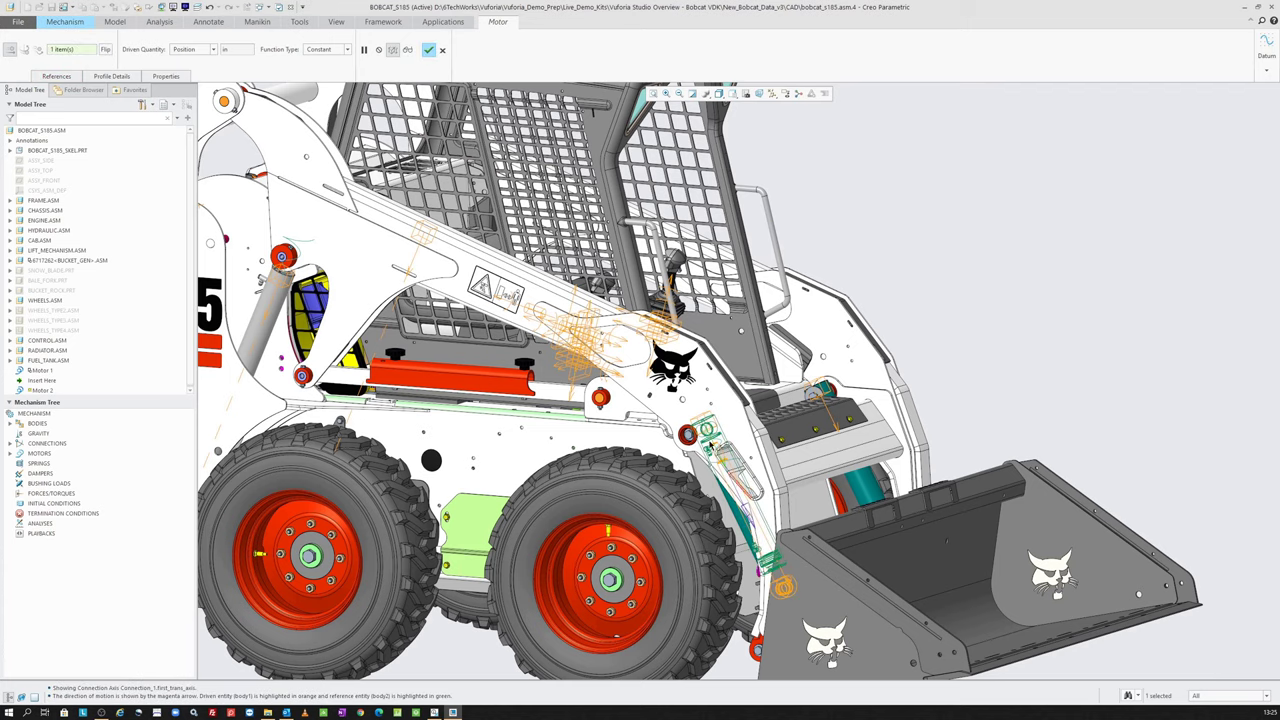
pyautogui.click(182, 55)
pyautogui.click(200, 70)
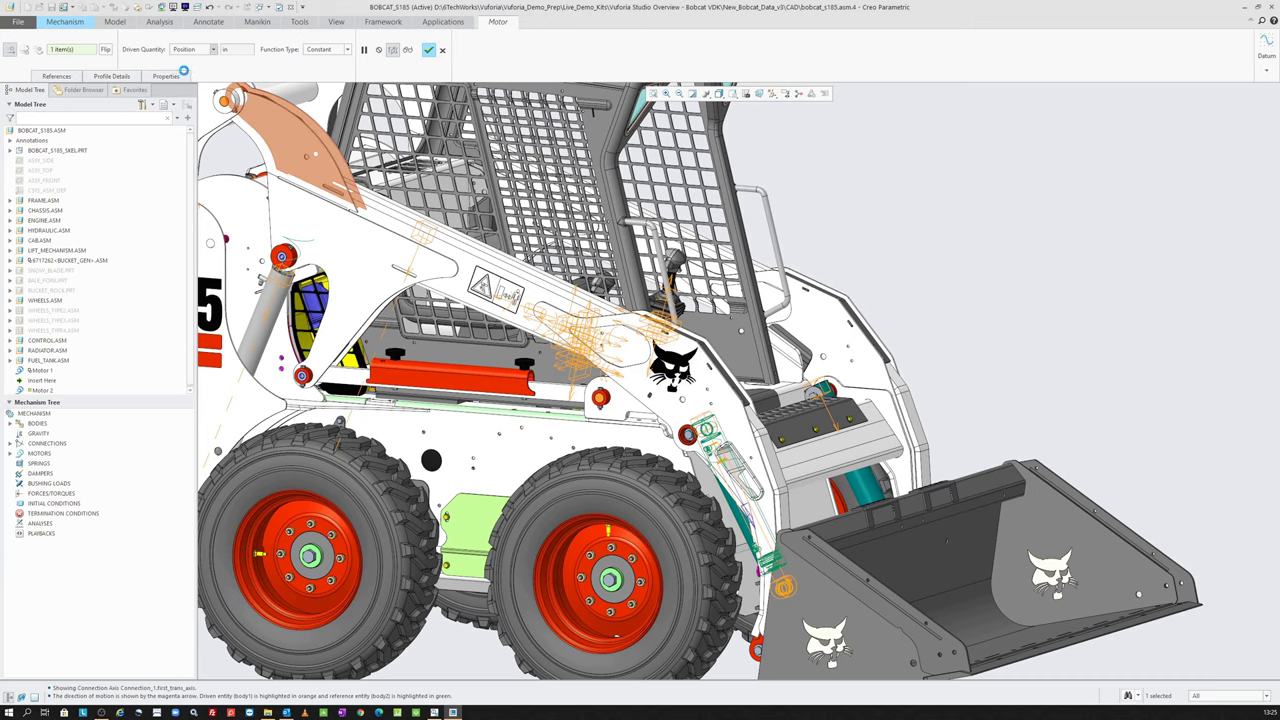
# Check the second motor's coefficient A in profile details, then finish Motor 2.
pyautogui.click(127, 79)
pyautogui.doubleClick(153, 197)
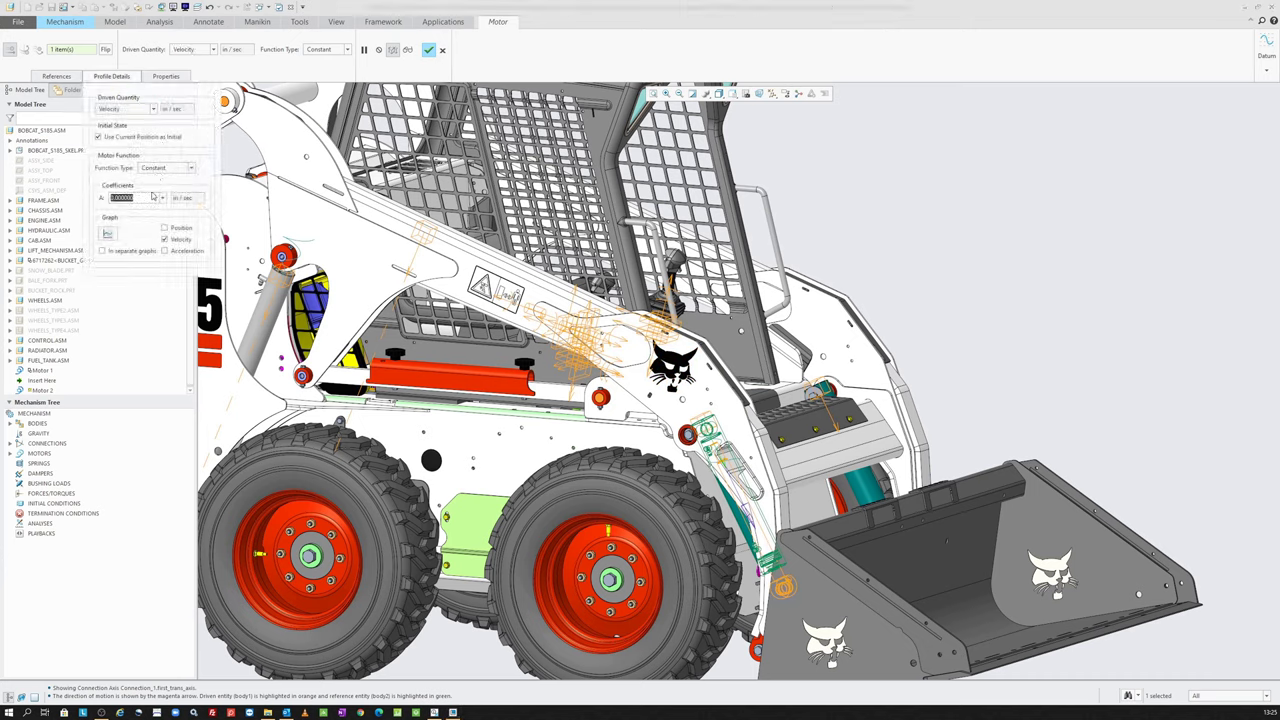
pyautogui.click(428, 49)
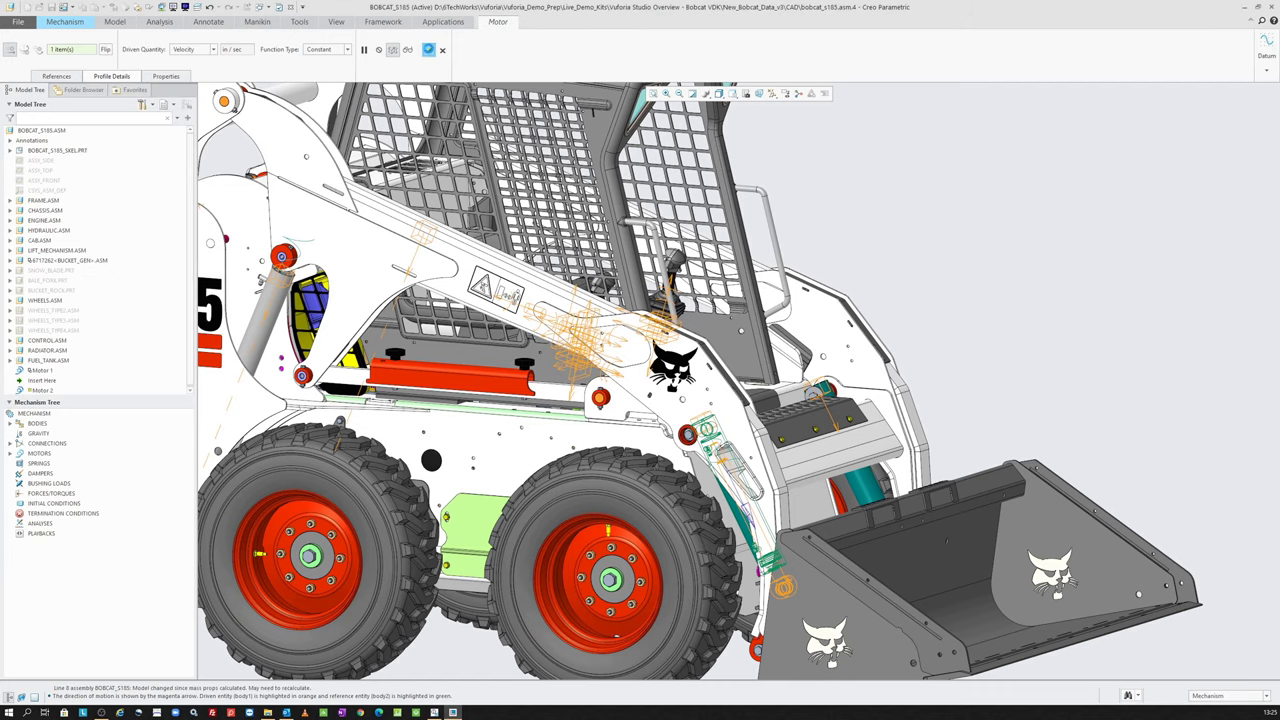
pyautogui.click(831, 239)
pyautogui.hotkey('ctrl', 'd')
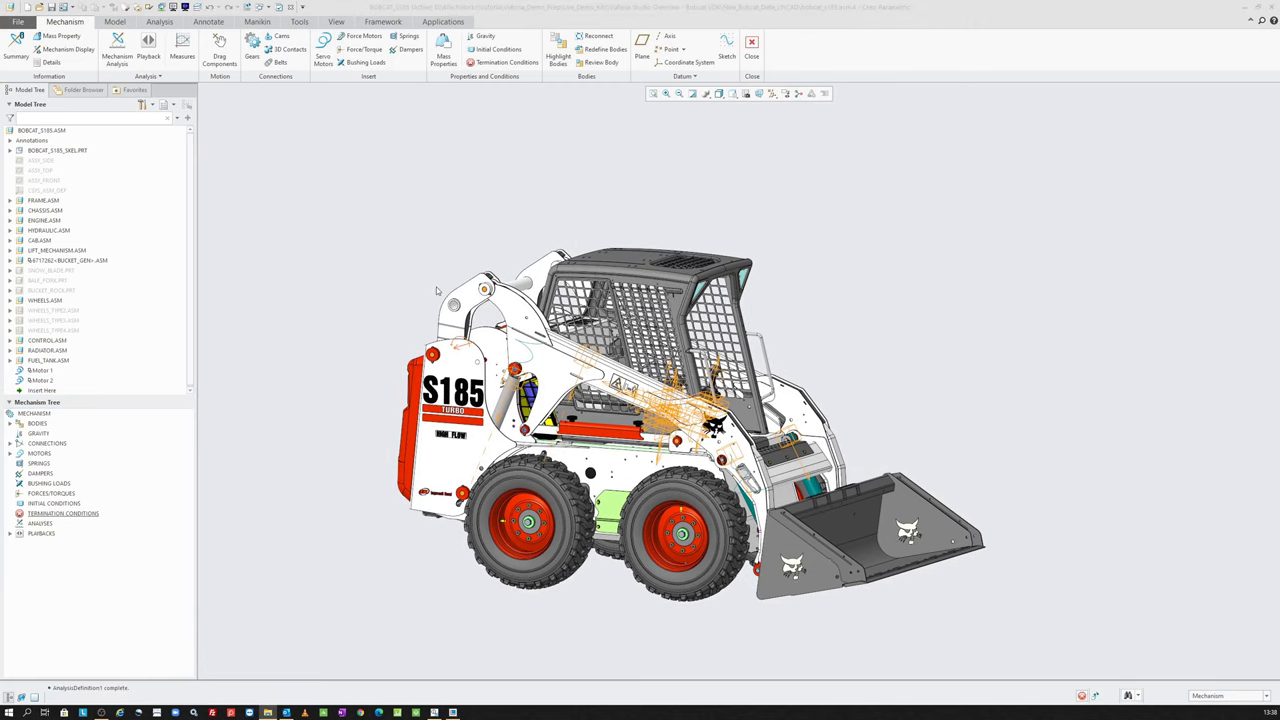
# Define new kinematic analysis lift_motion_02 with End Time 12, starting from the Lift_Start snapshot.
pyautogui.click(40, 523)
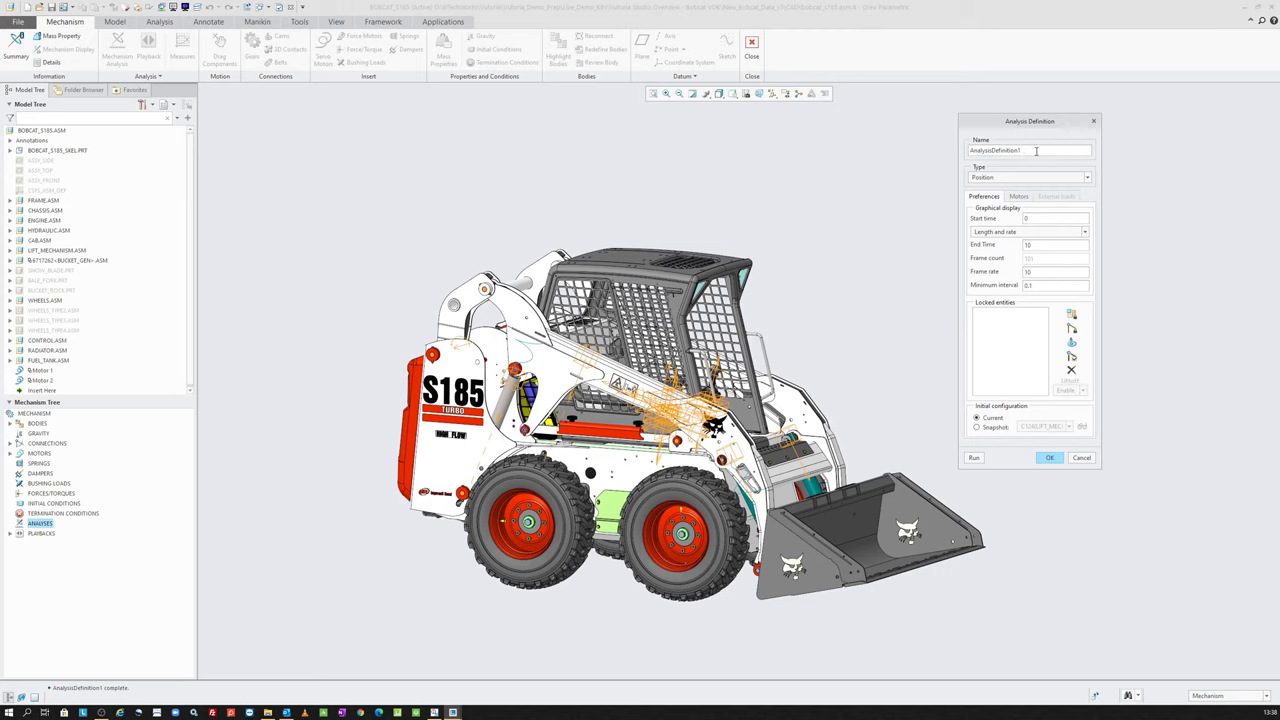
pyautogui.moveTo(1022, 150); pyautogui.dragTo(955, 148)
pyautogui.write('W')
pyautogui.click(1000, 178)
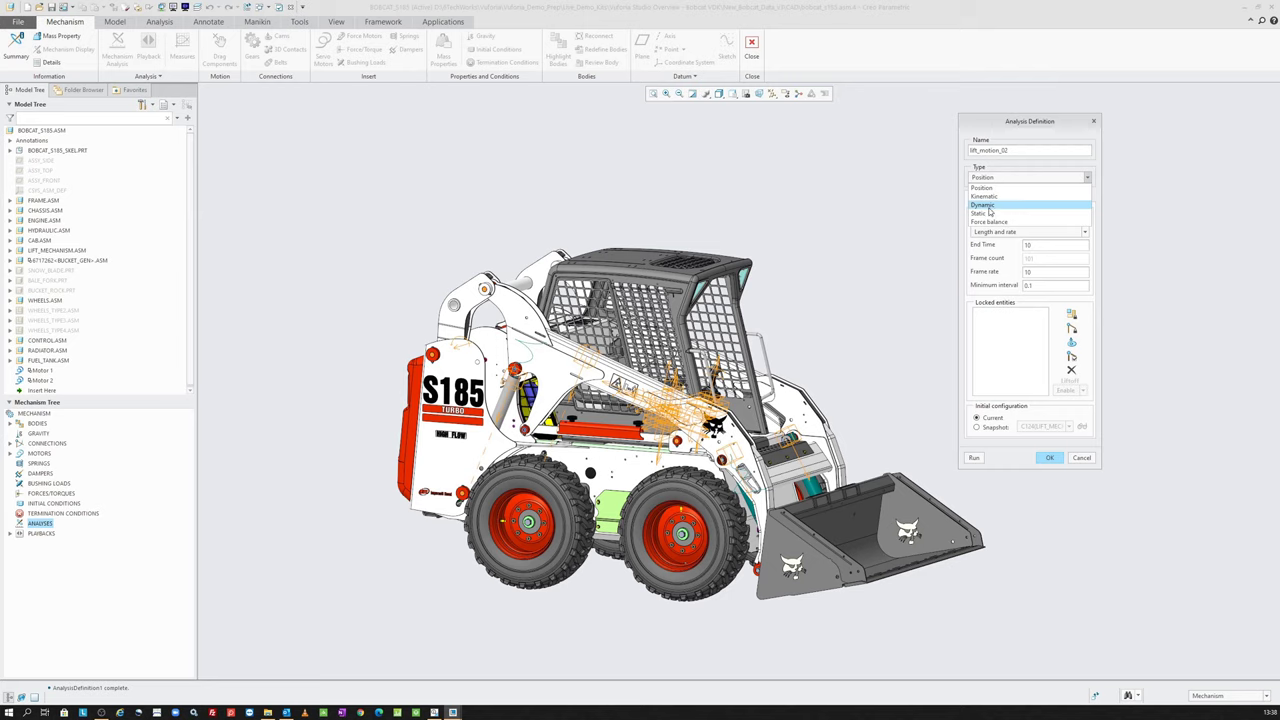
pyautogui.click(990, 196)
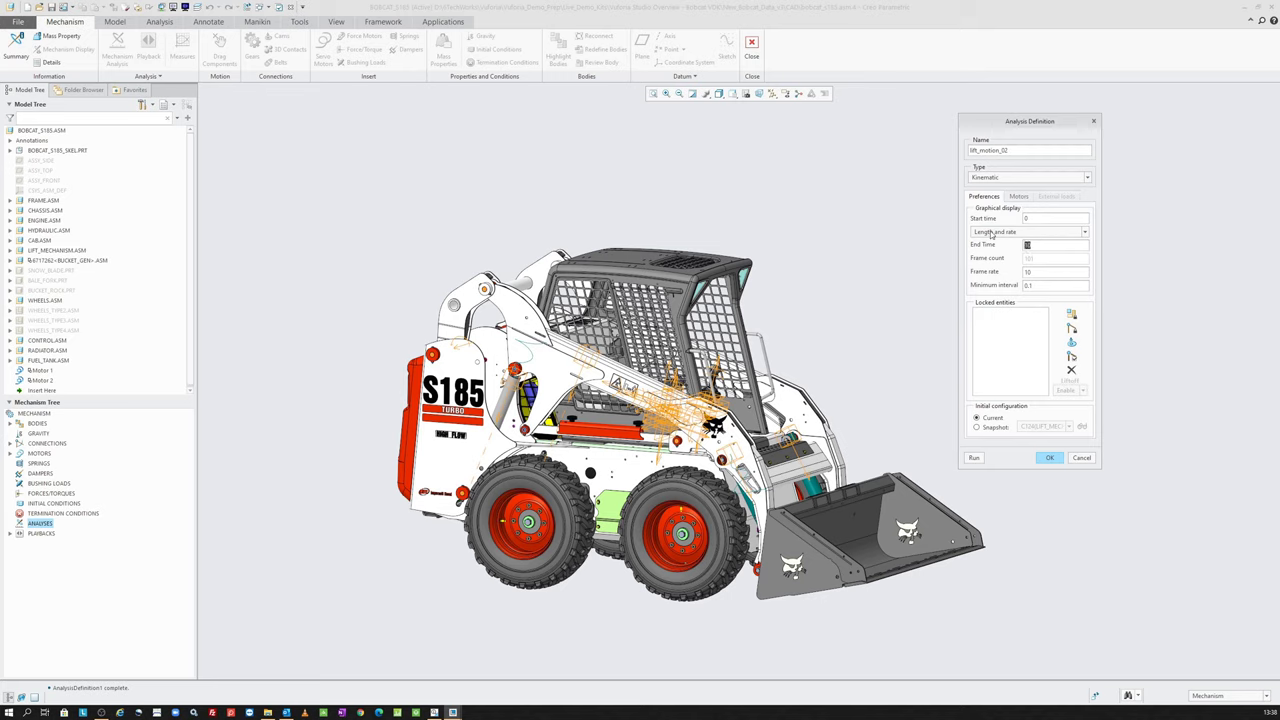
pyautogui.write('12')
pyautogui.click(986, 430)
pyautogui.click(1050, 427)
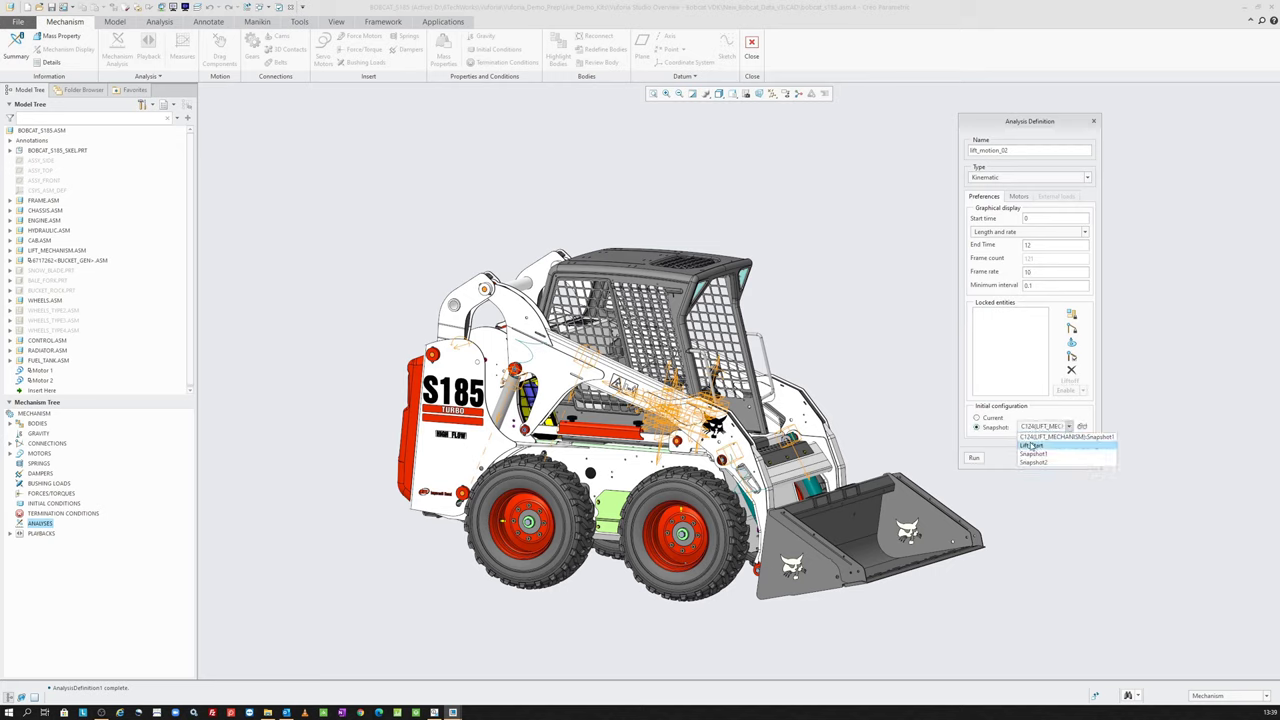
pyautogui.click(1034, 446)
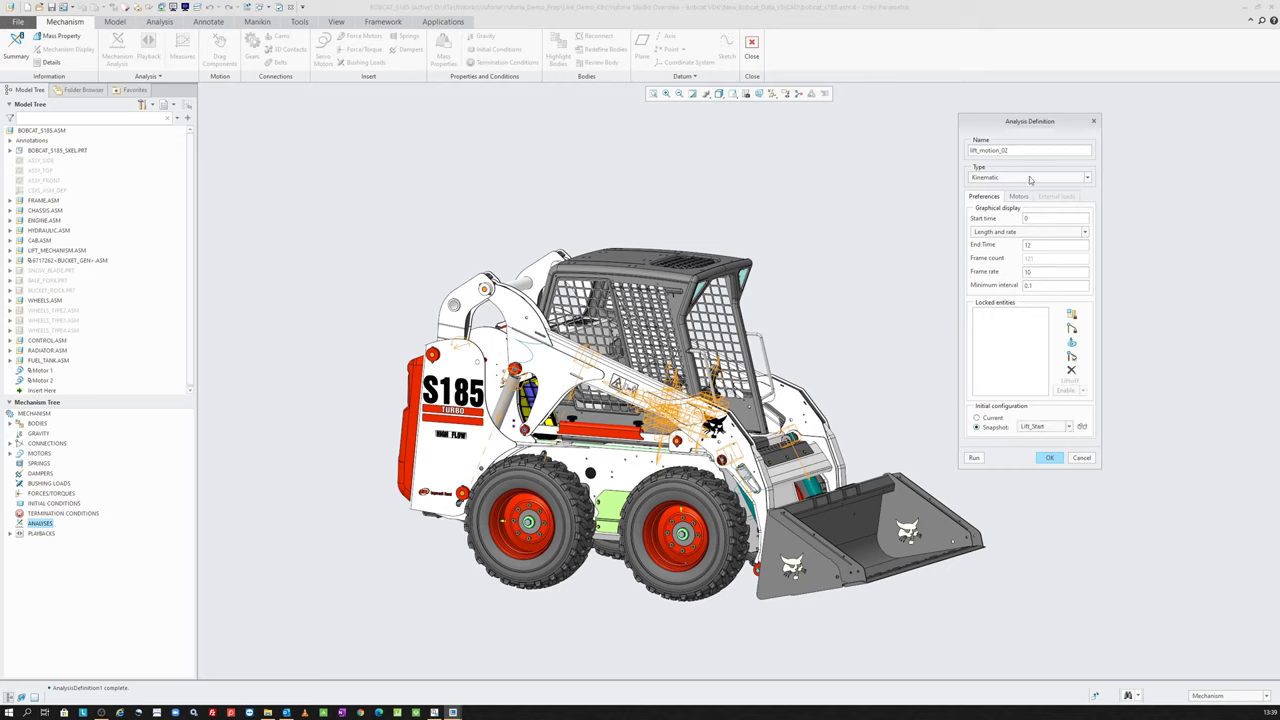
pyautogui.click(1019, 197)
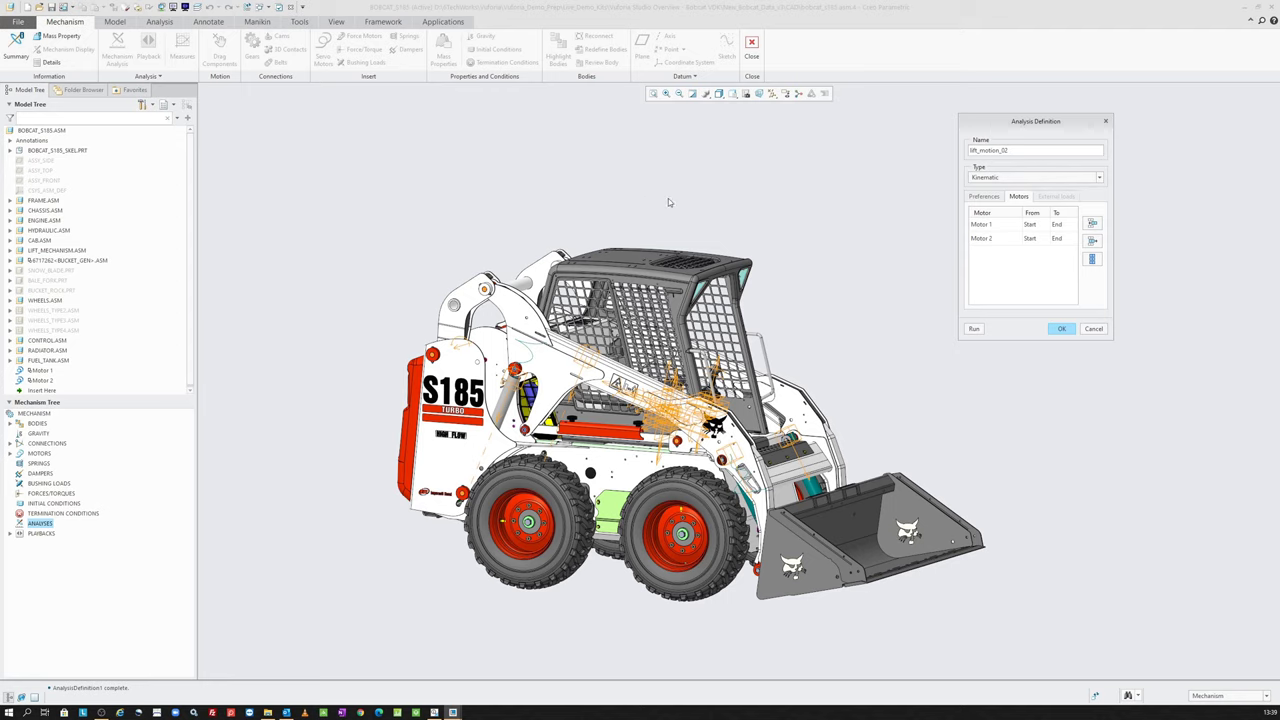
# Set Motor 1 to stop at 7.5 seconds and Motor 2 to start at 5.
pyautogui.click(1060, 224)
pyautogui.press('Return')
pyautogui.click(1030, 238)
pyautogui.write('5')
# Run the kinematic analysis and accept it to close the Analysis Definition dialog.
pyautogui.click(975, 329)
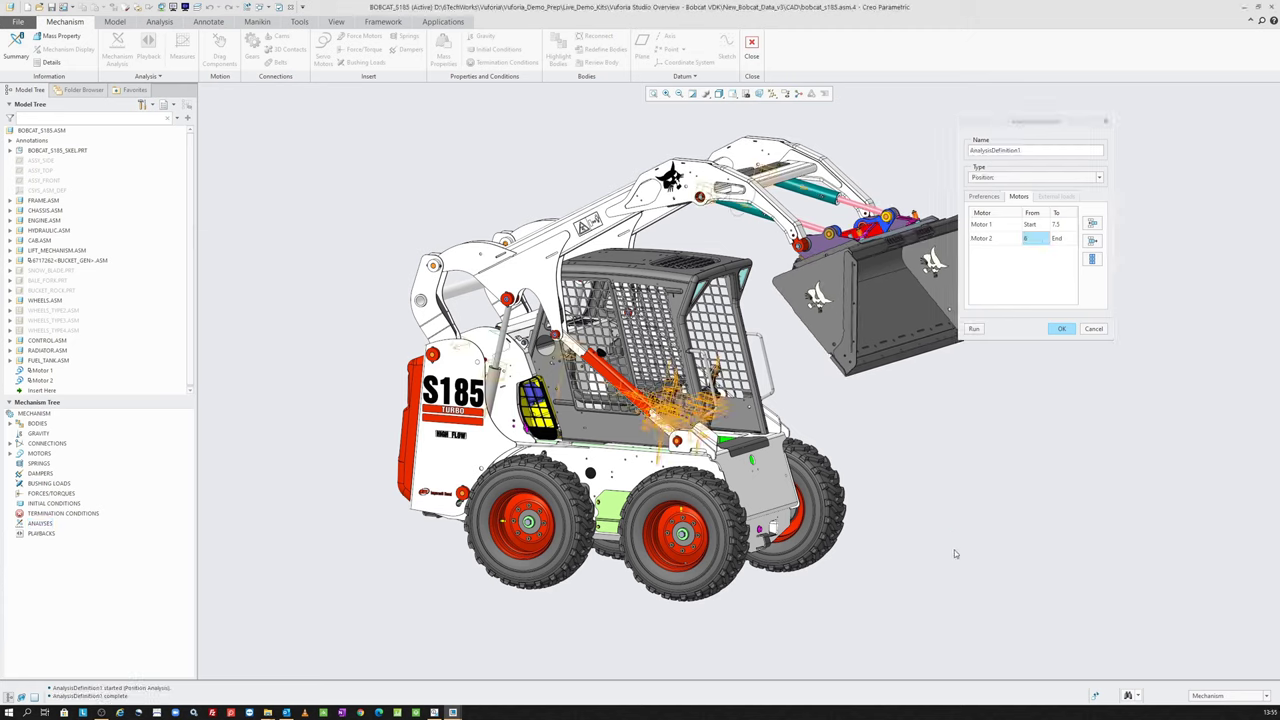
pyautogui.click(1062, 330)
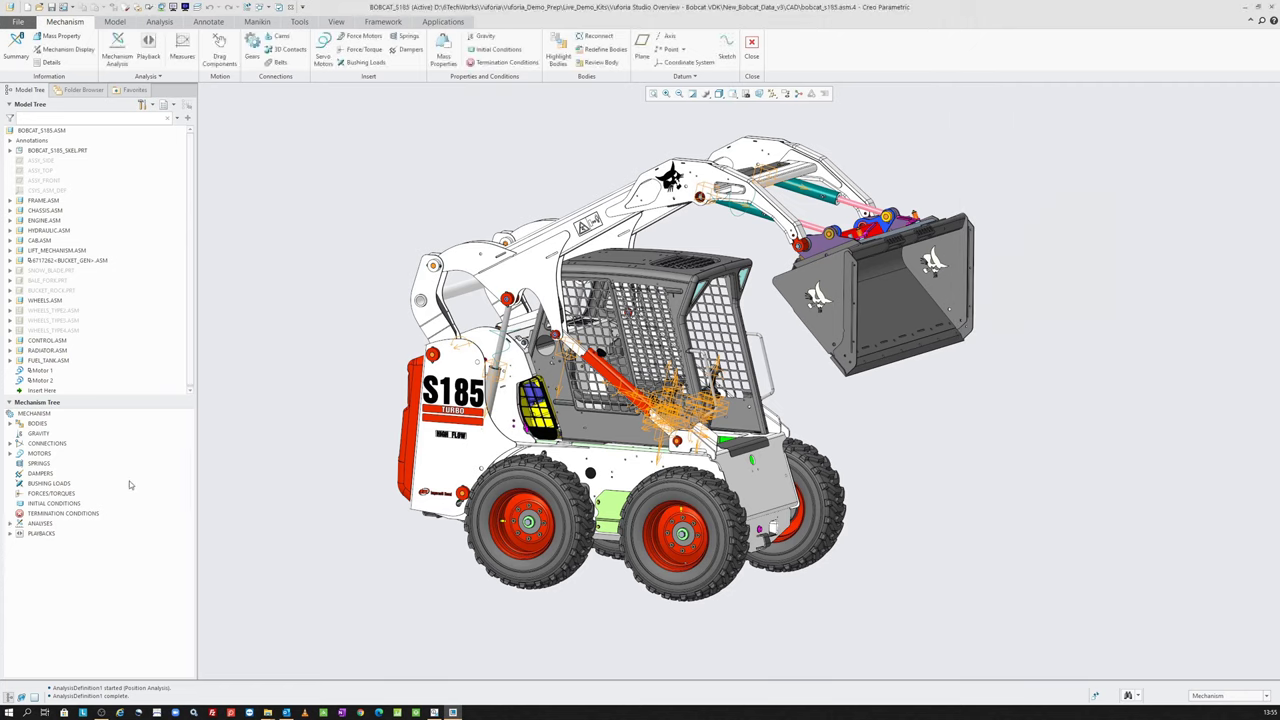
pyautogui.click(10, 523)
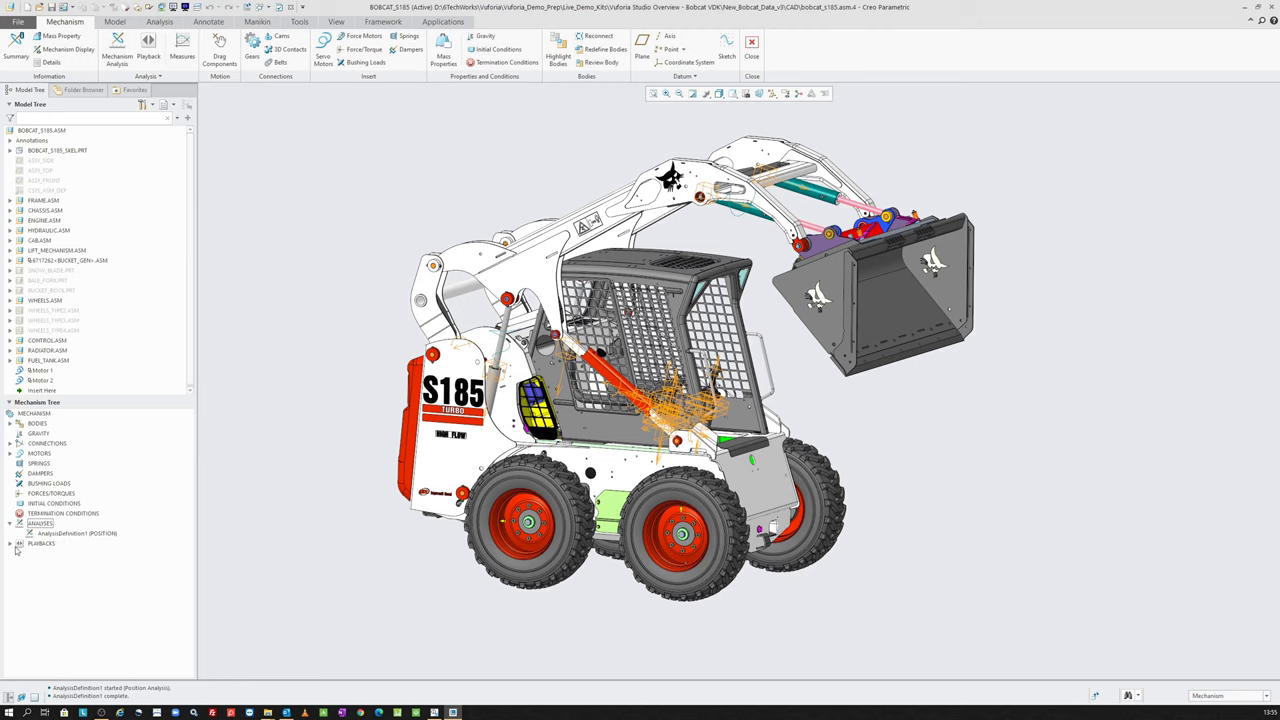
# Play the AnalysisDefinition1 results and scrub the lift animation to frame 28, then close Animate.
pyautogui.click(10, 543)
pyautogui.click(148, 50)
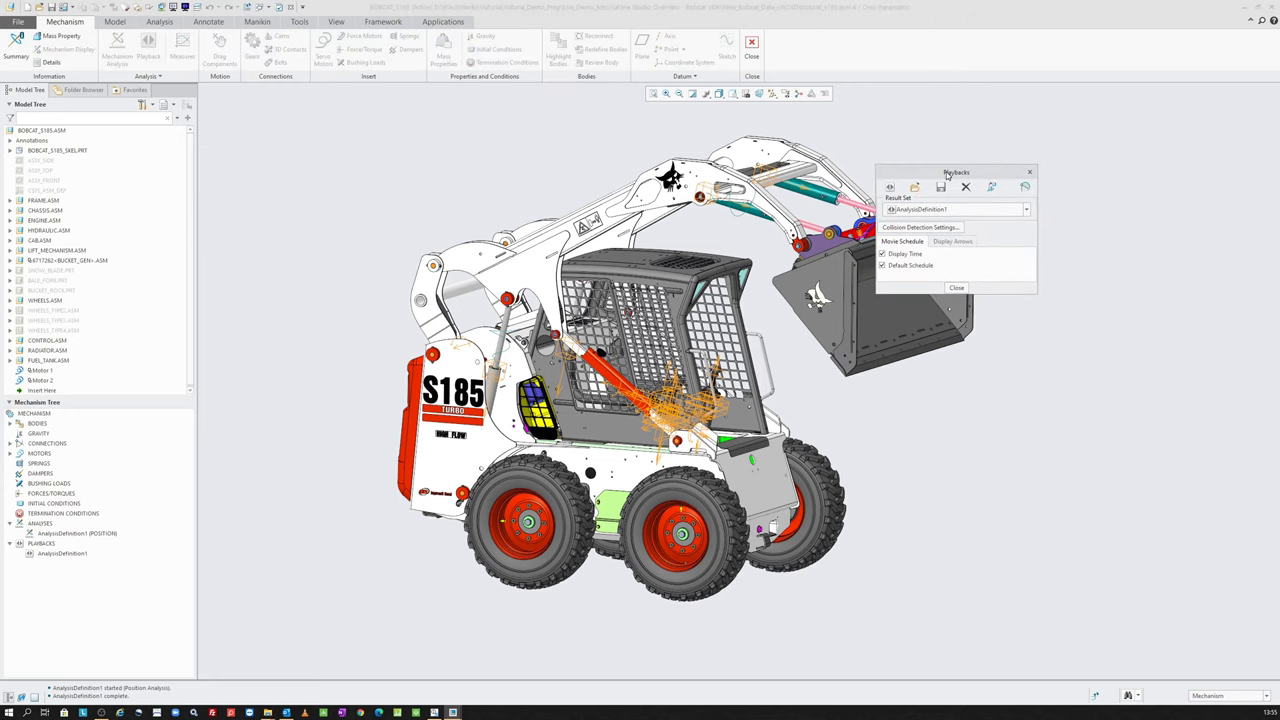
pyautogui.click(891, 188)
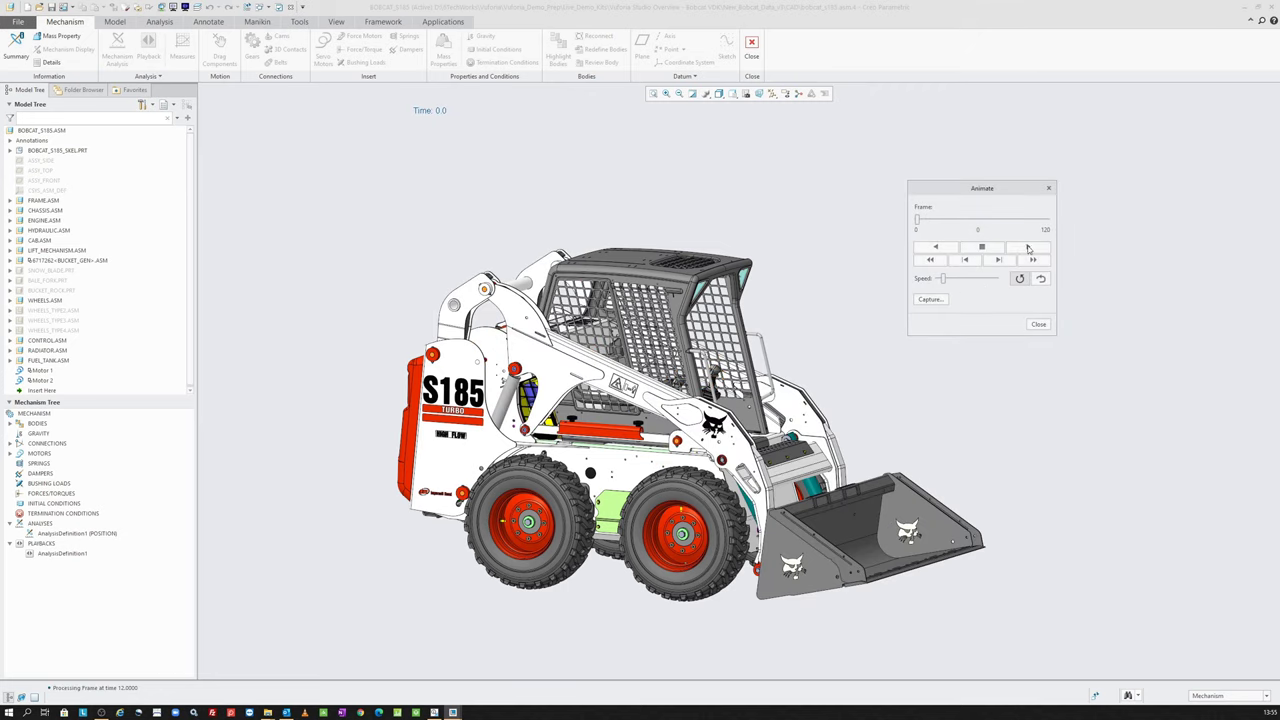
pyautogui.moveTo(920, 219)
pyautogui.mouseDown()
pyautogui.moveTo(970, 218)
pyautogui.moveTo(941, 218)
pyautogui.mouseUp()
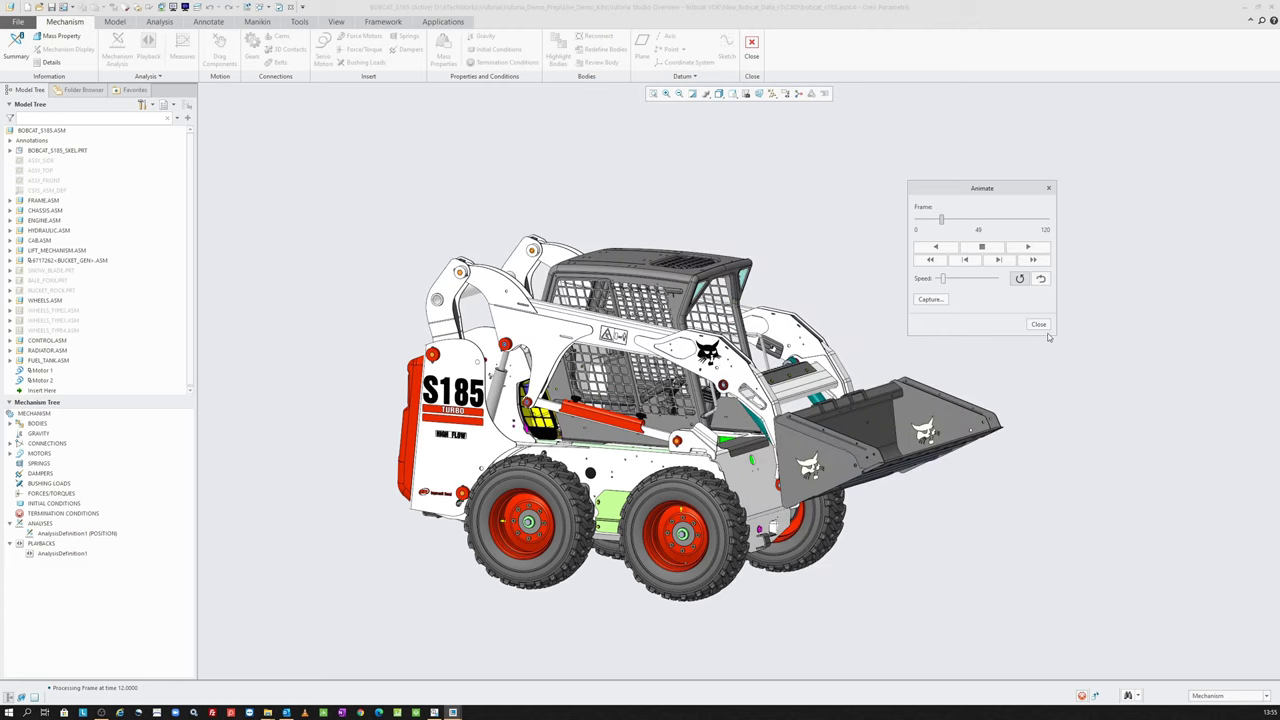
pyautogui.click(1038, 325)
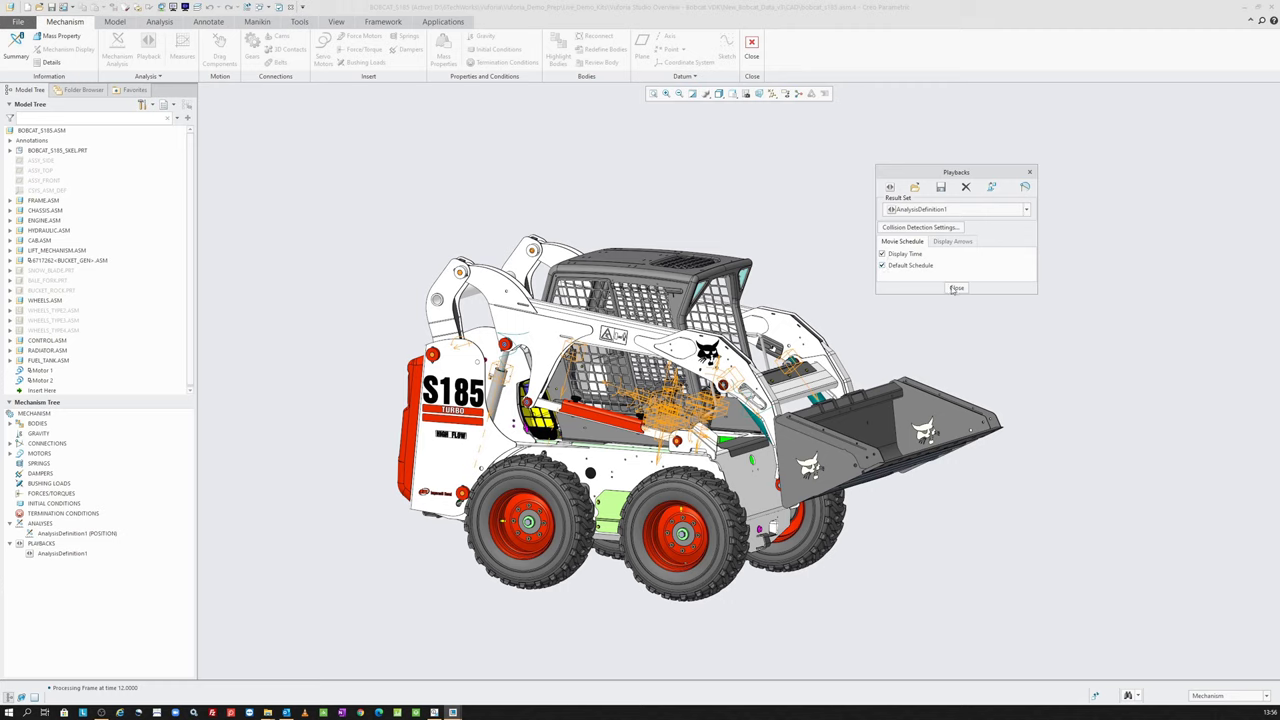
# Export the AnalysisDefinition1 playback results to an .fra file, then switch to Creo Illustrate.
pyautogui.click(956, 288)
pyautogui.click(448, 22)
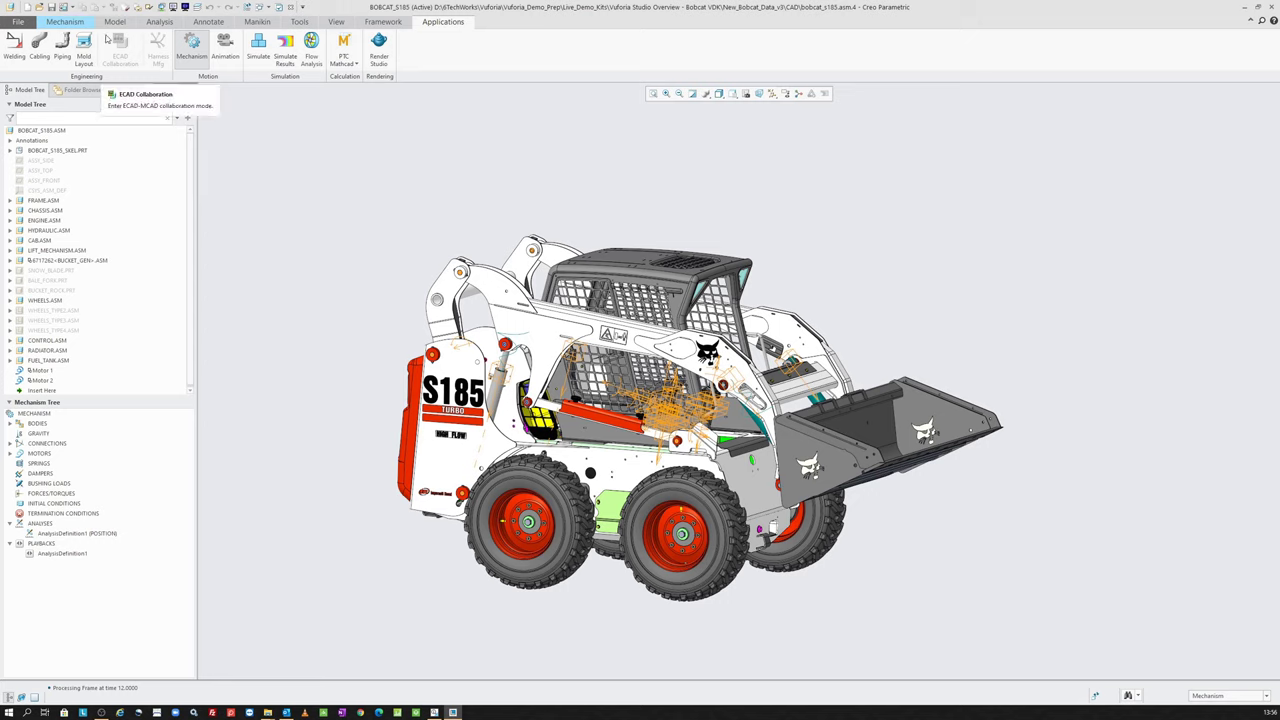
pyautogui.click(191, 46)
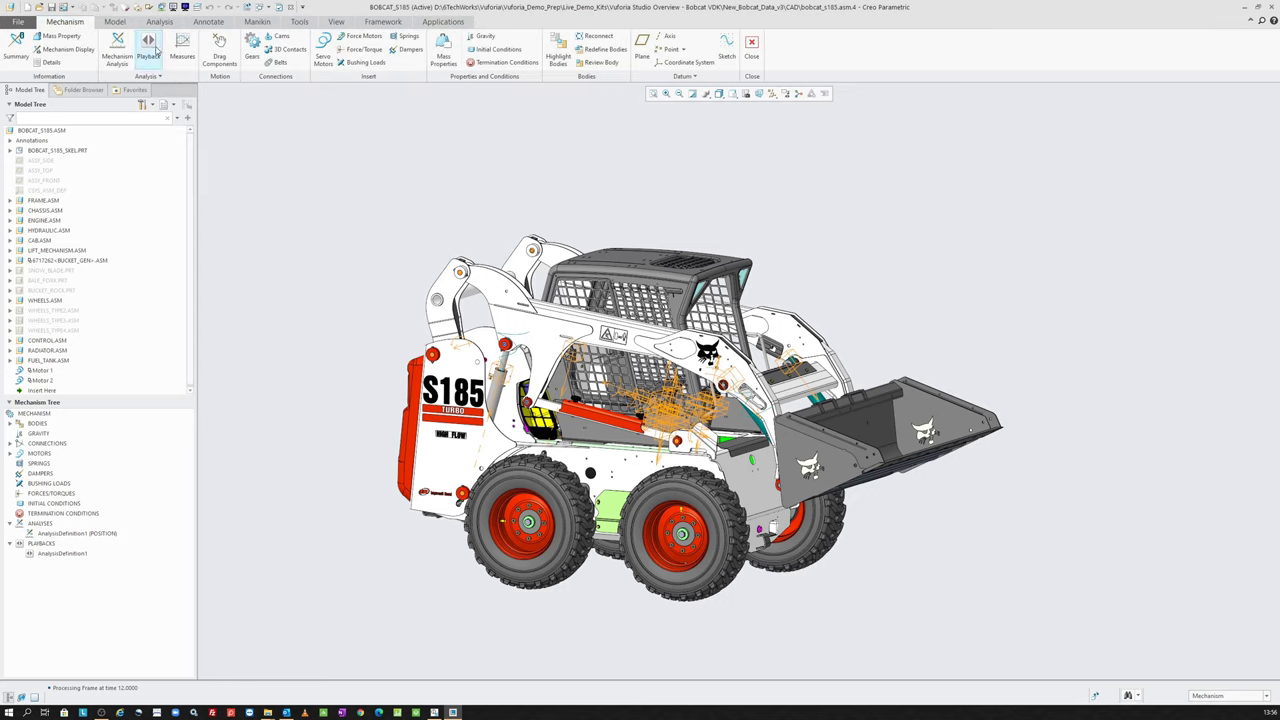
pyautogui.click(156, 50)
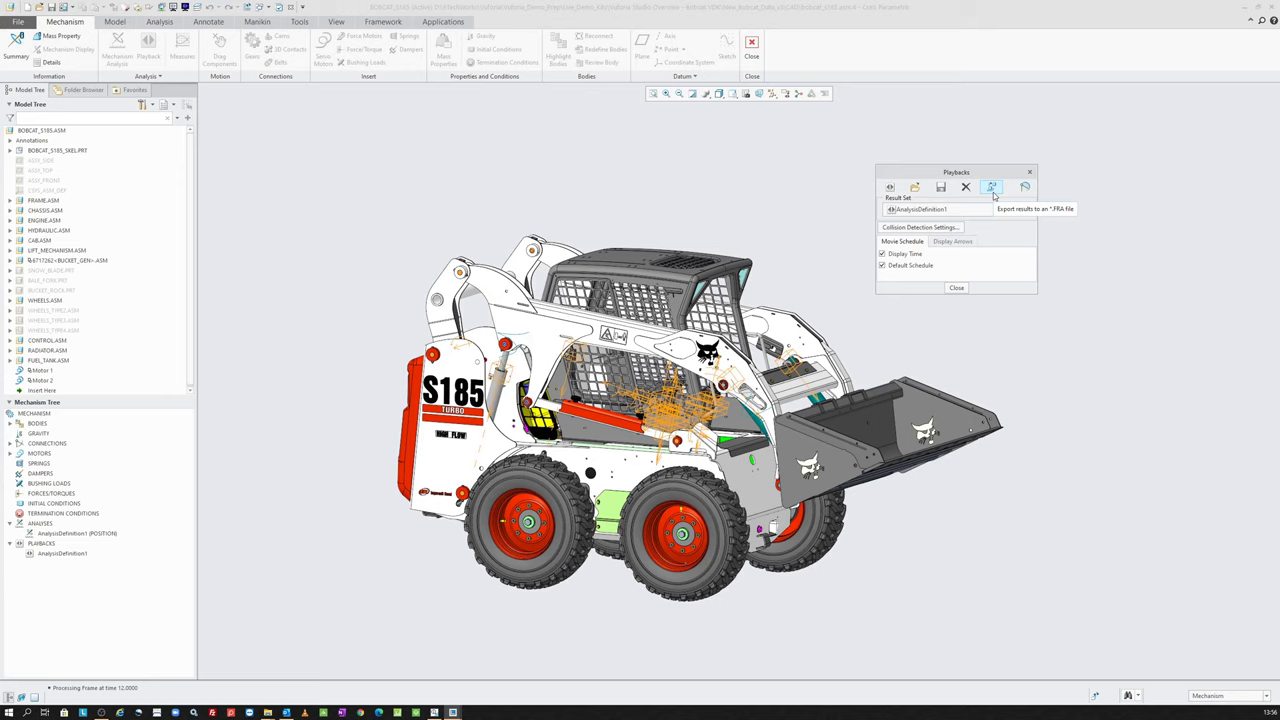
pyautogui.click(816, 214)
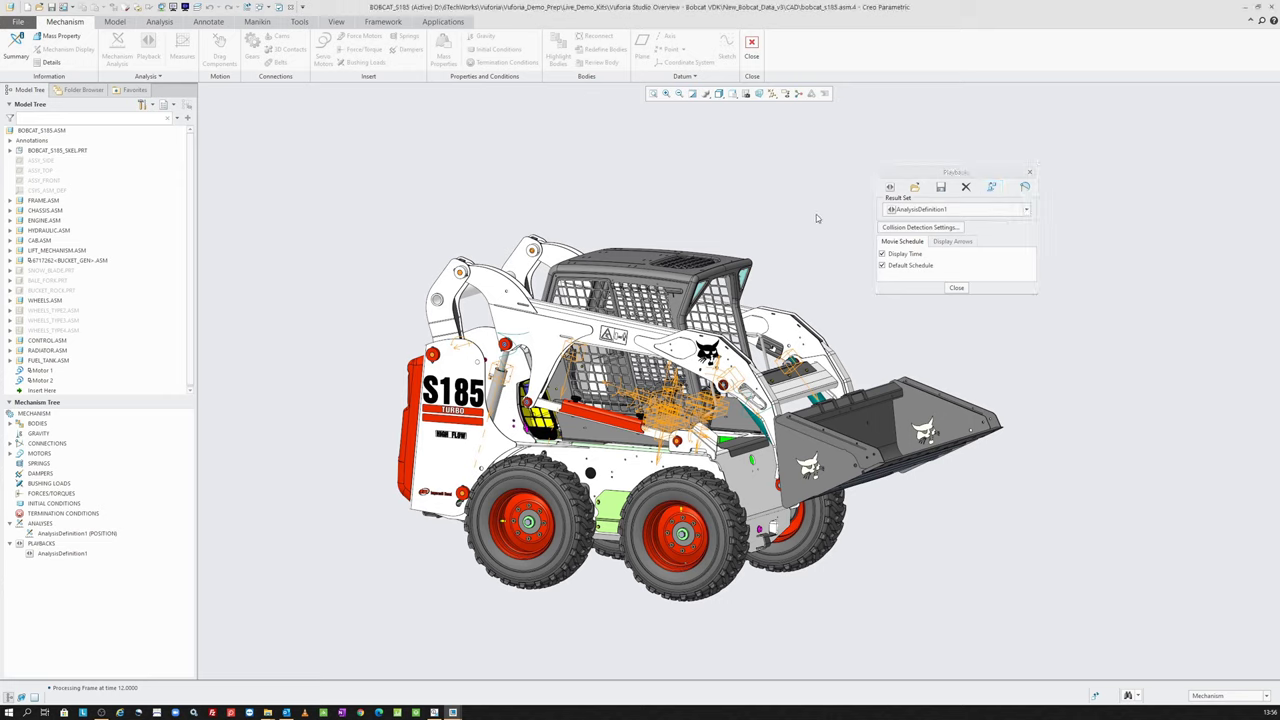
pyautogui.moveTo(434, 712)
pyautogui.click(434, 670)
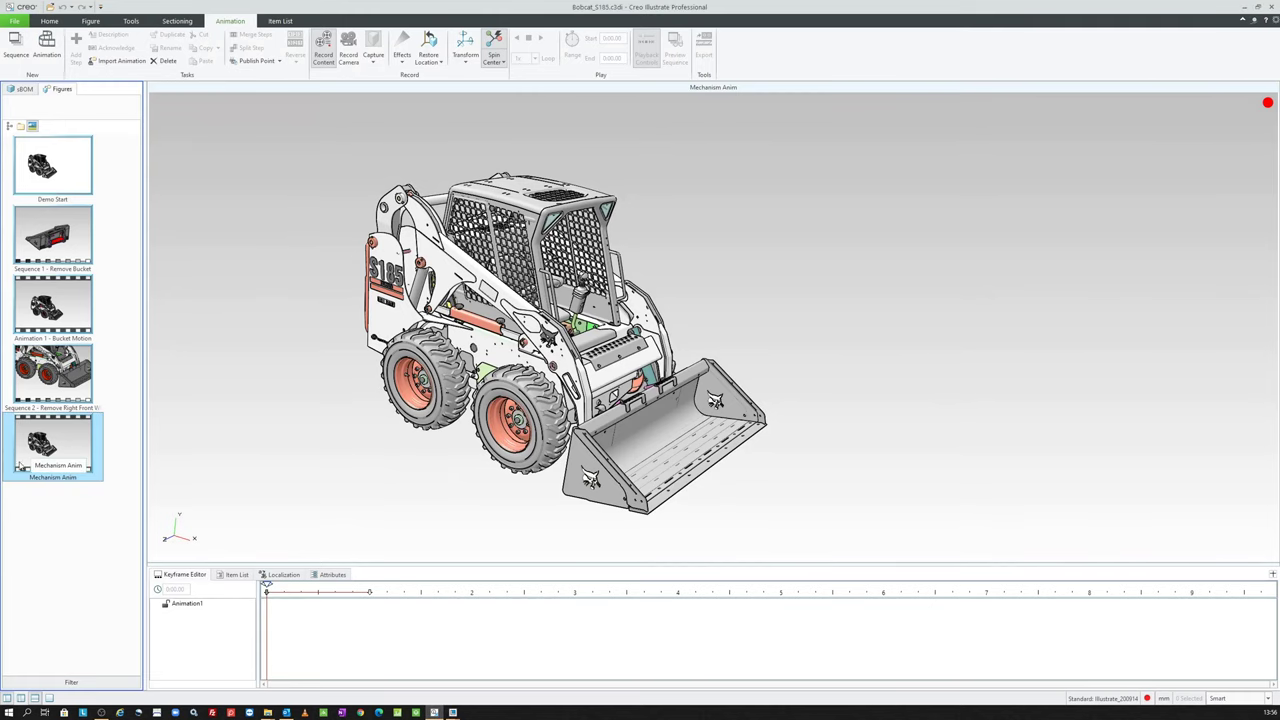
# Duplicate the Demo Start figure and delete the old Mechanism Anim figure.
pyautogui.rightClick(66, 174)
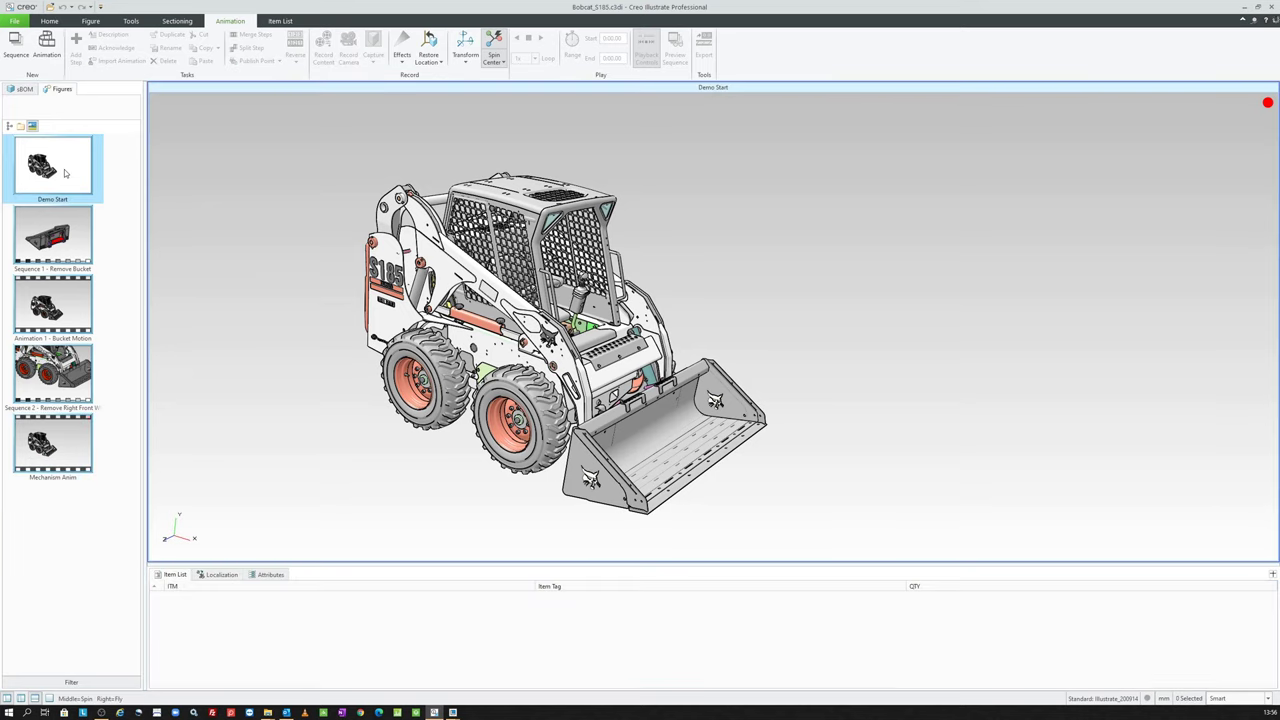
pyautogui.click(93, 200)
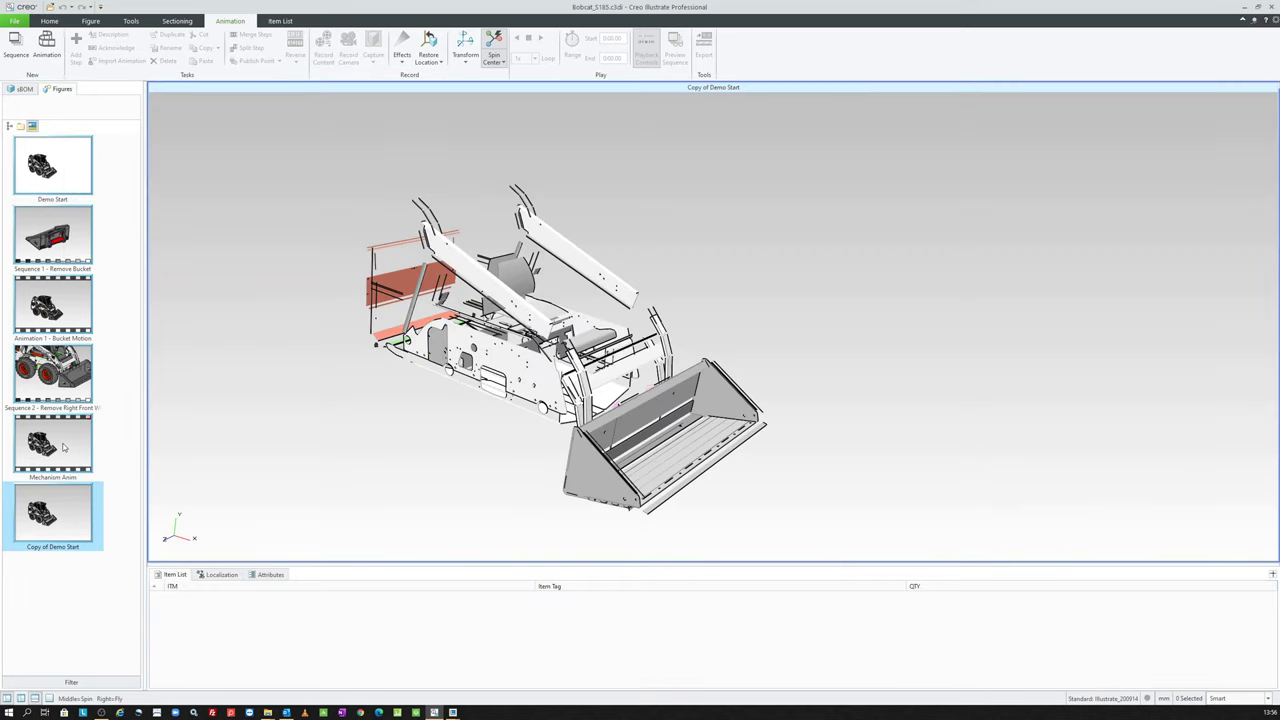
pyautogui.rightClick(65, 445)
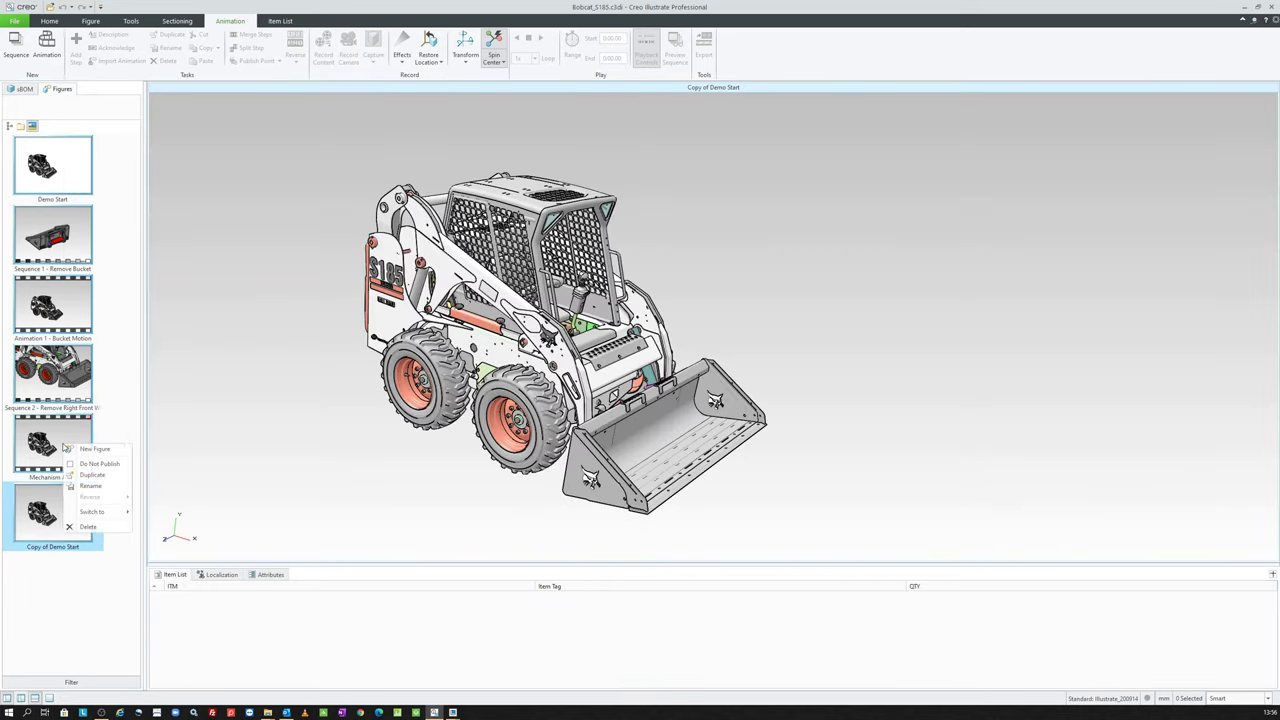
pyautogui.click(96, 528)
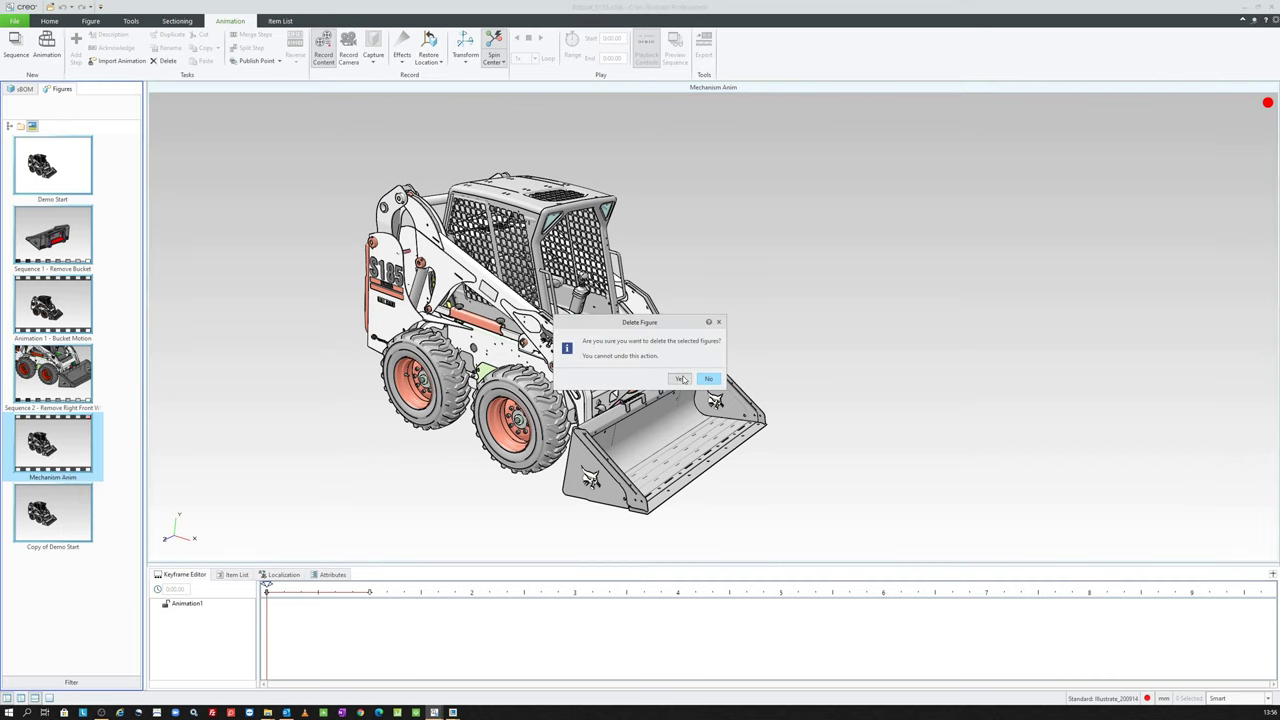
pyautogui.click(686, 380)
# Rename the Demo Start copy to Mechanism_Anim.
pyautogui.rightClick(94, 477)
pyautogui.click(94, 495)
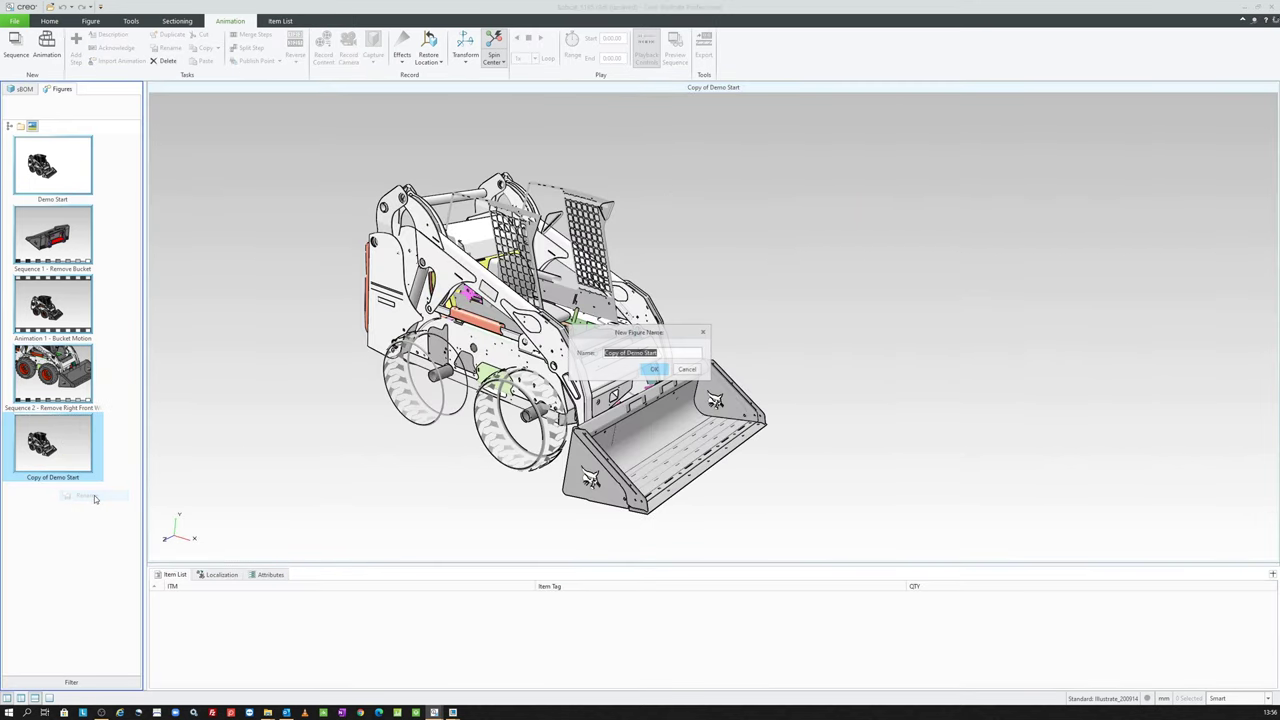
pyautogui.write('Mechanism_Anim')
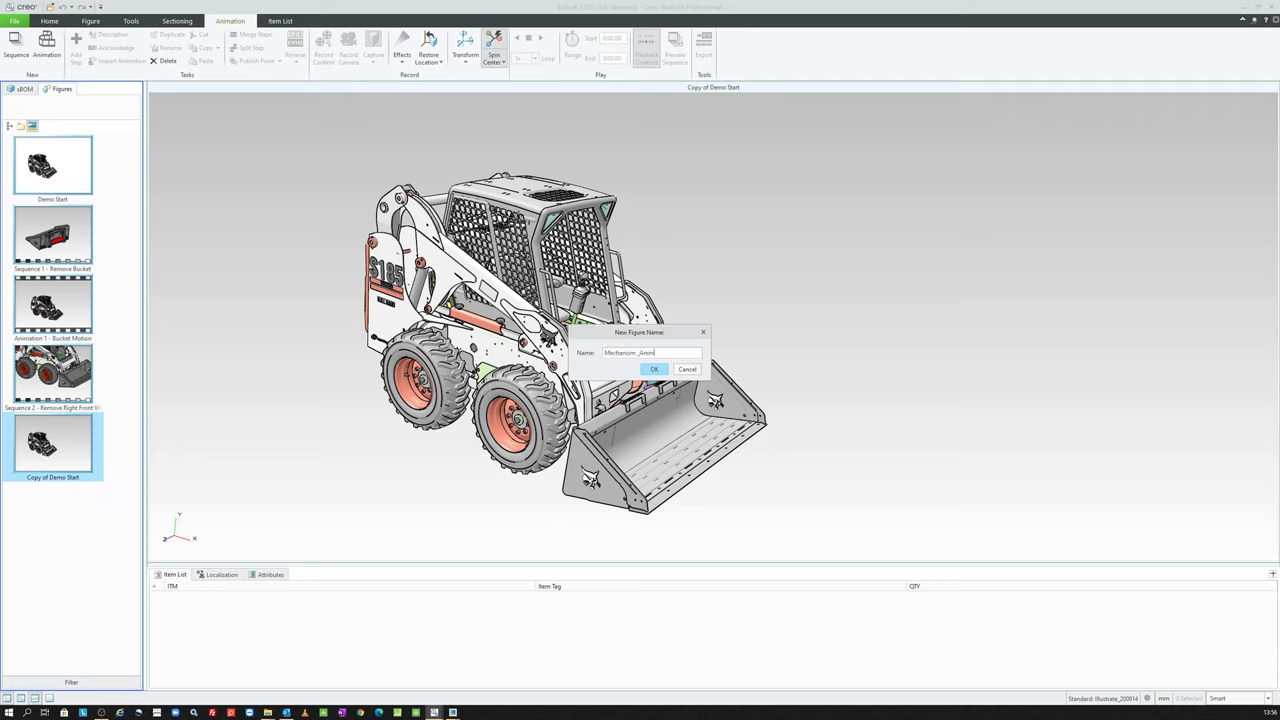
pyautogui.press('Return')
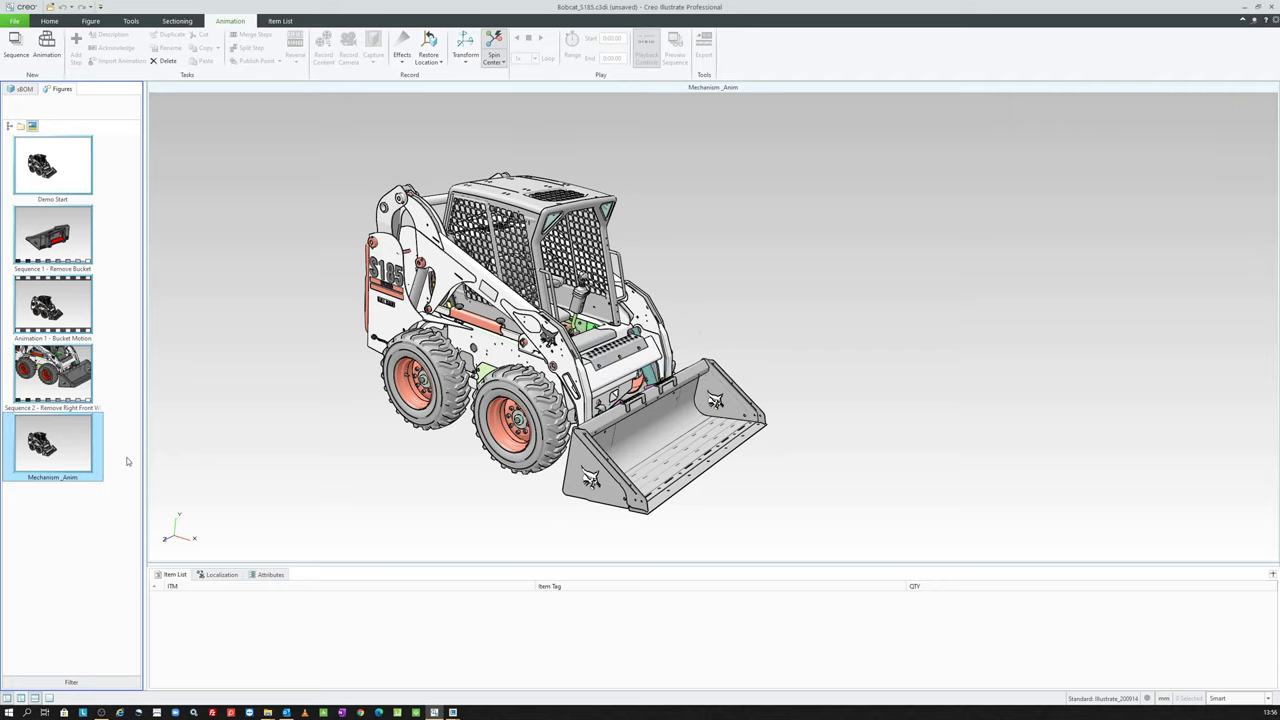
pyautogui.click(46, 45)
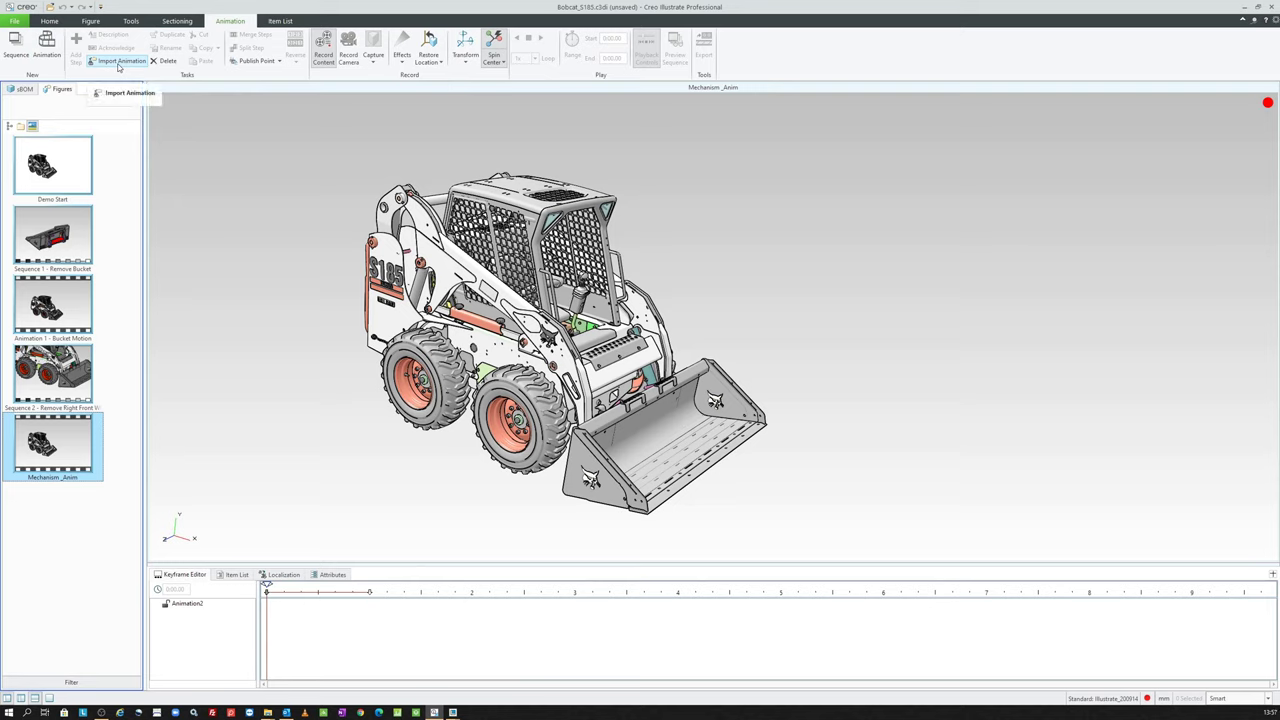
# Start an animation import, check the .fra file type, cancel, and return to Creo Parametric.
pyautogui.click(118, 63)
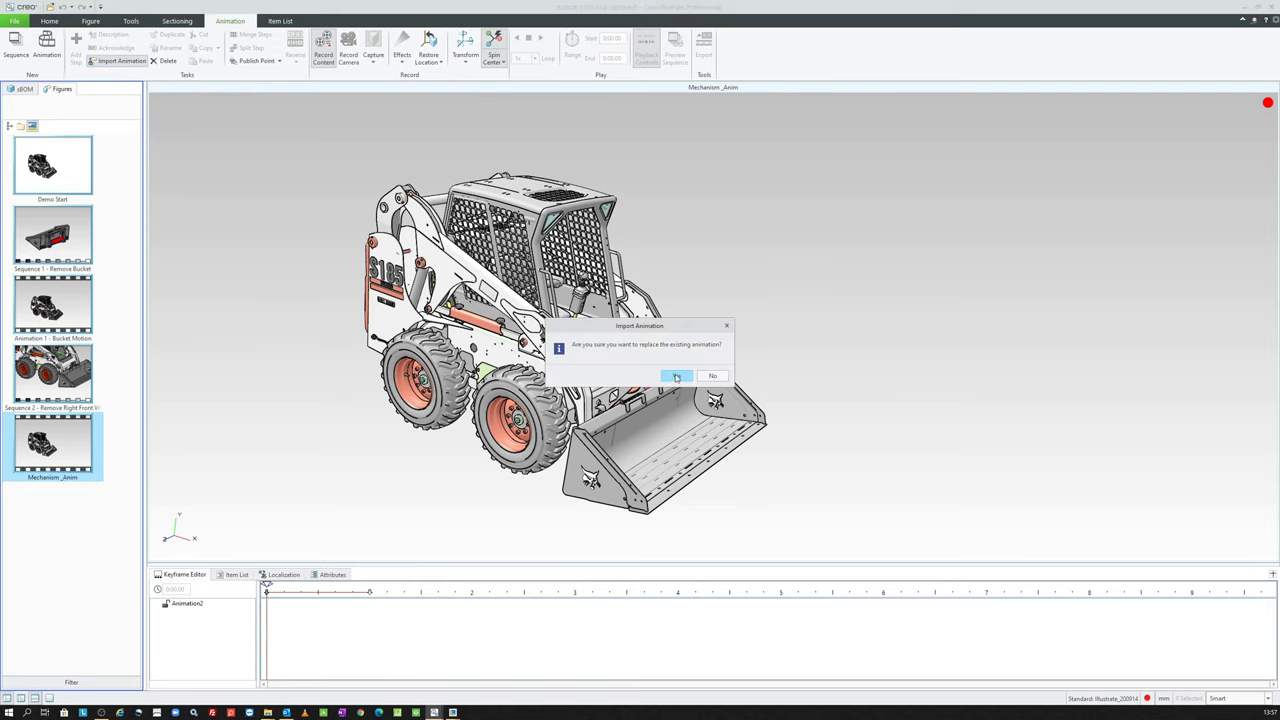
pyautogui.click(676, 377)
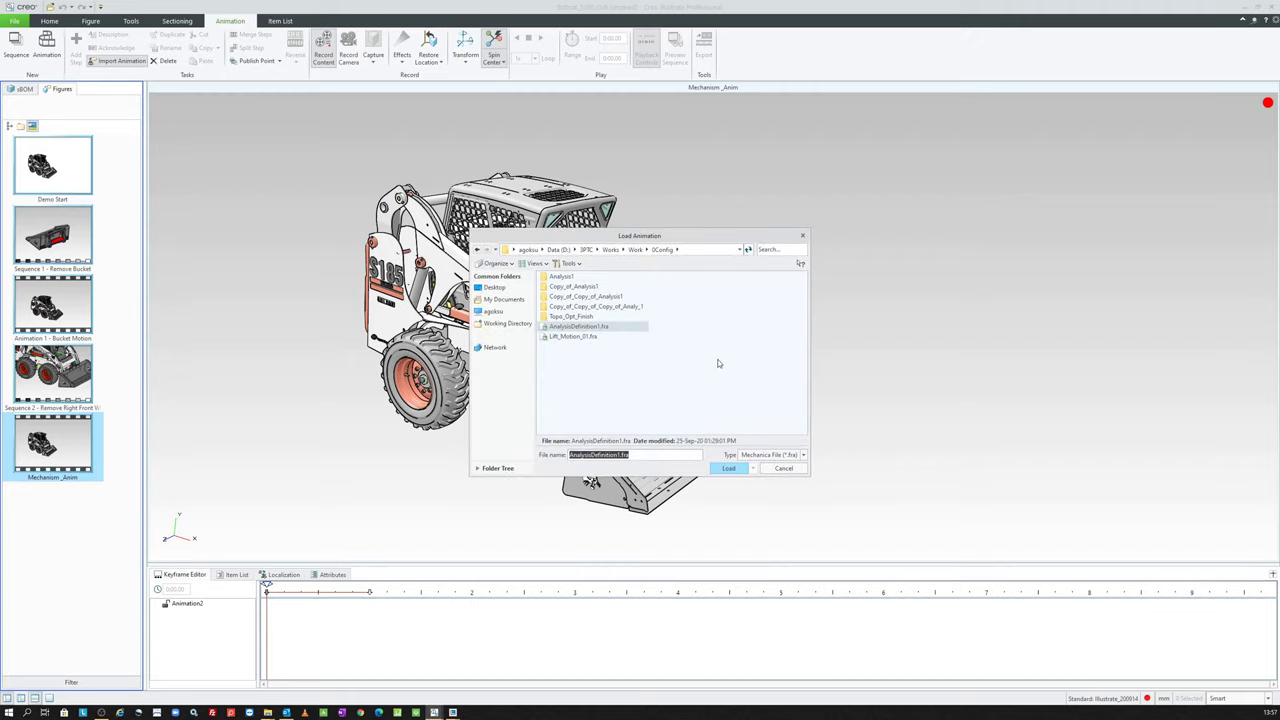
pyautogui.click(768, 455)
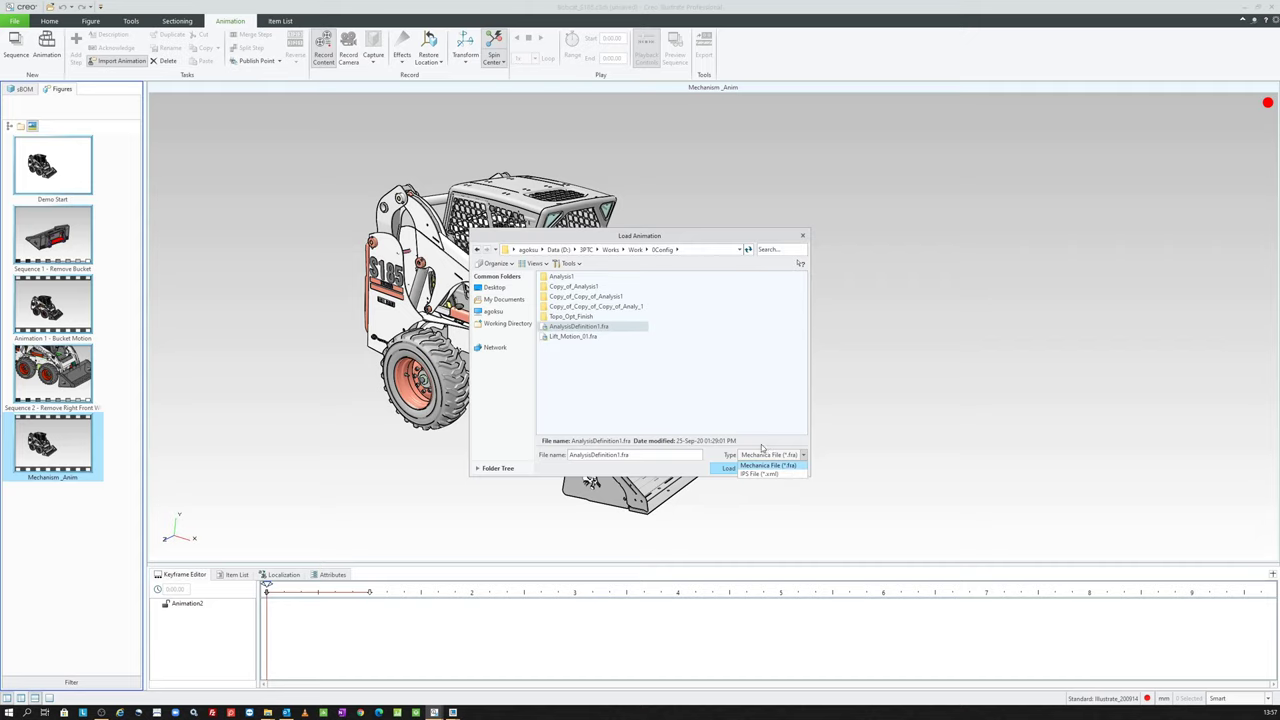
pyautogui.click(765, 450)
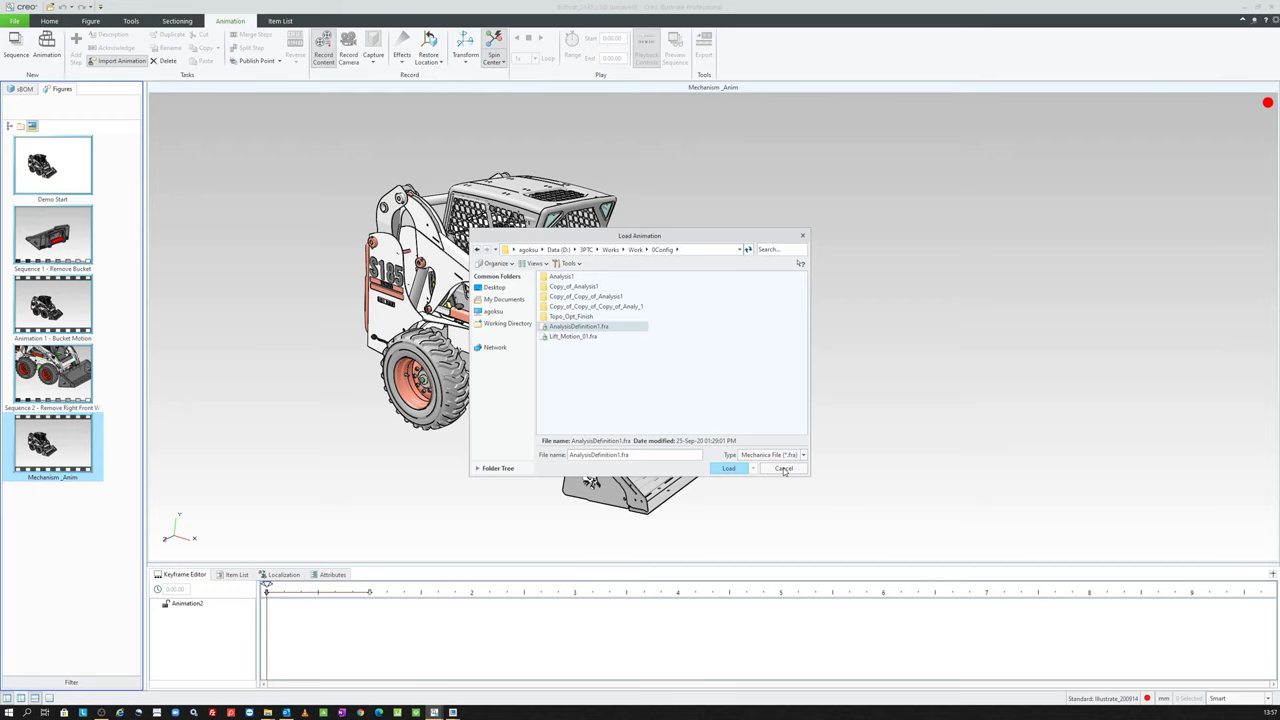
pyautogui.click(784, 469)
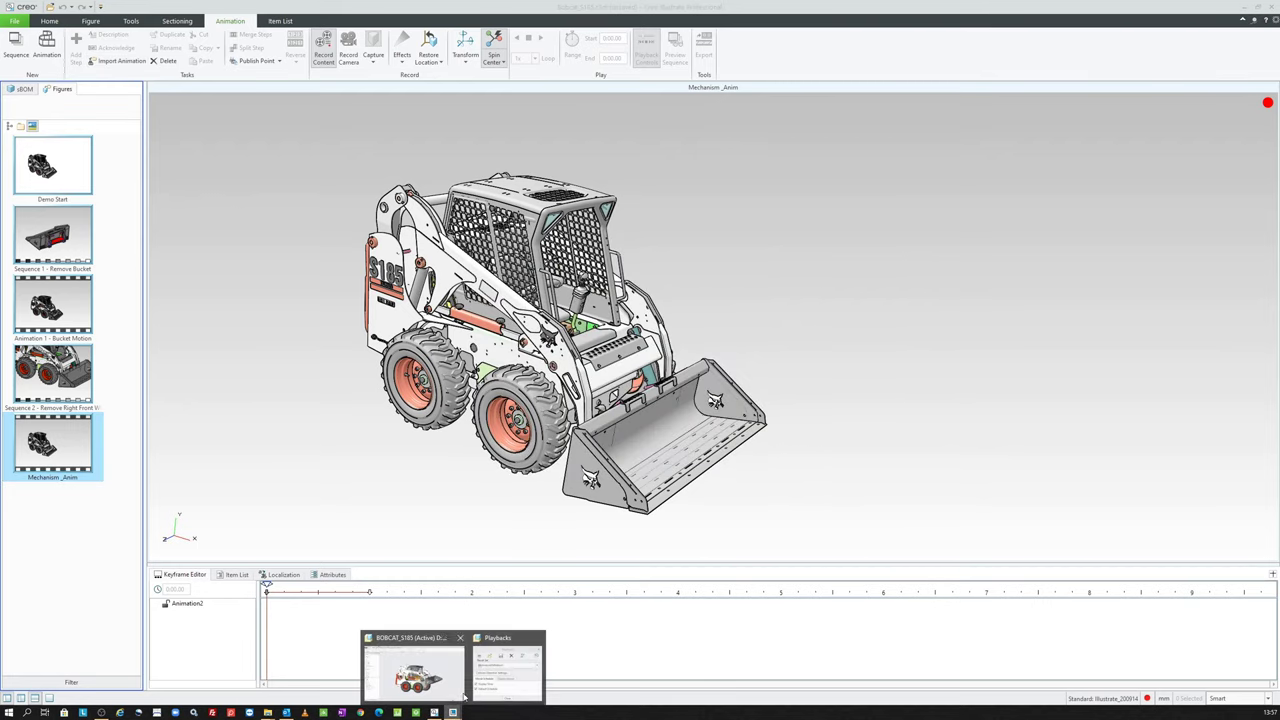
pyautogui.click(508, 670)
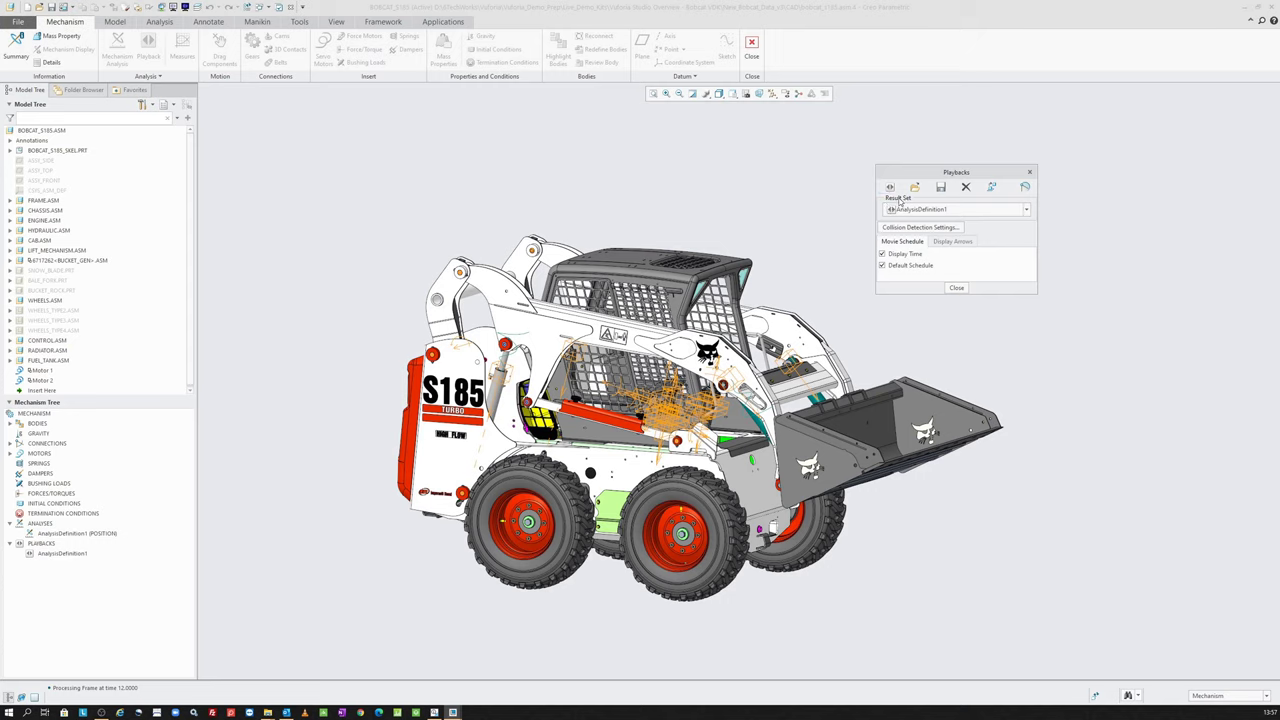
# Rename the AnalysisDefinition1 analysis to Lift_Motion_02.
pyautogui.click(956, 288)
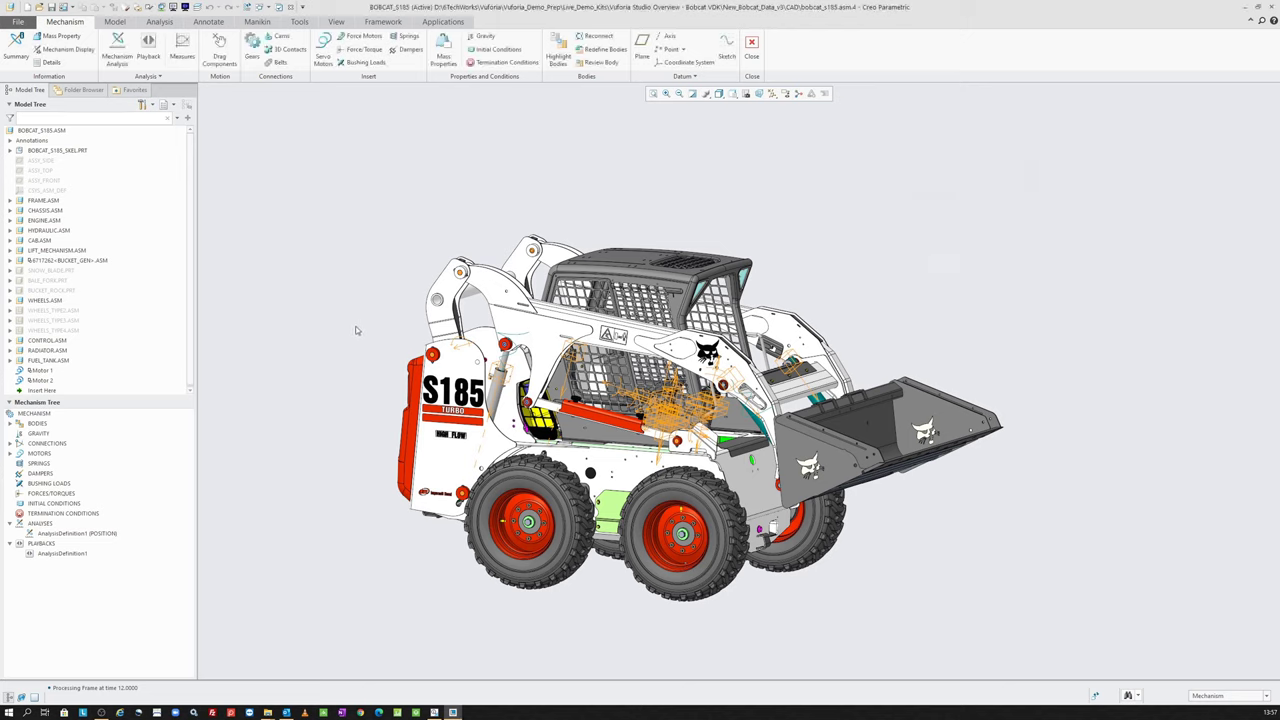
pyautogui.click(96, 533)
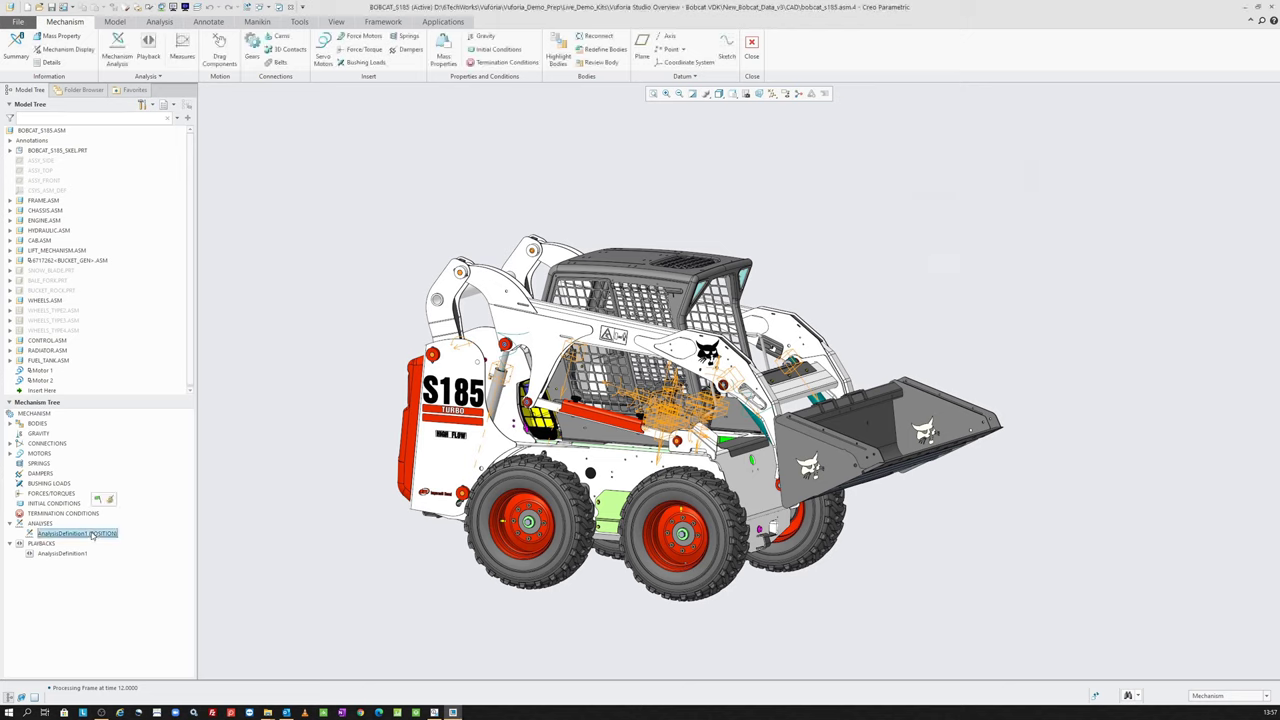
pyautogui.click(110, 499)
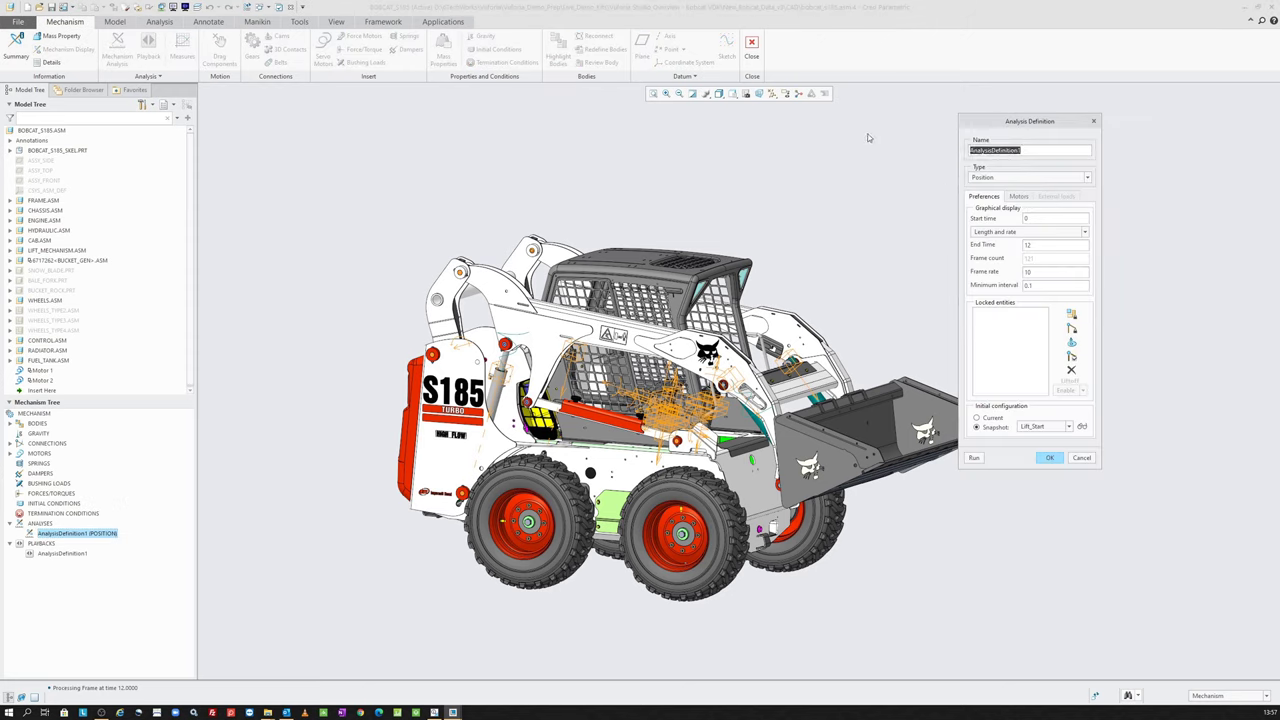
pyautogui.write('Li')
pyautogui.write('1')
pyautogui.click(1048, 457)
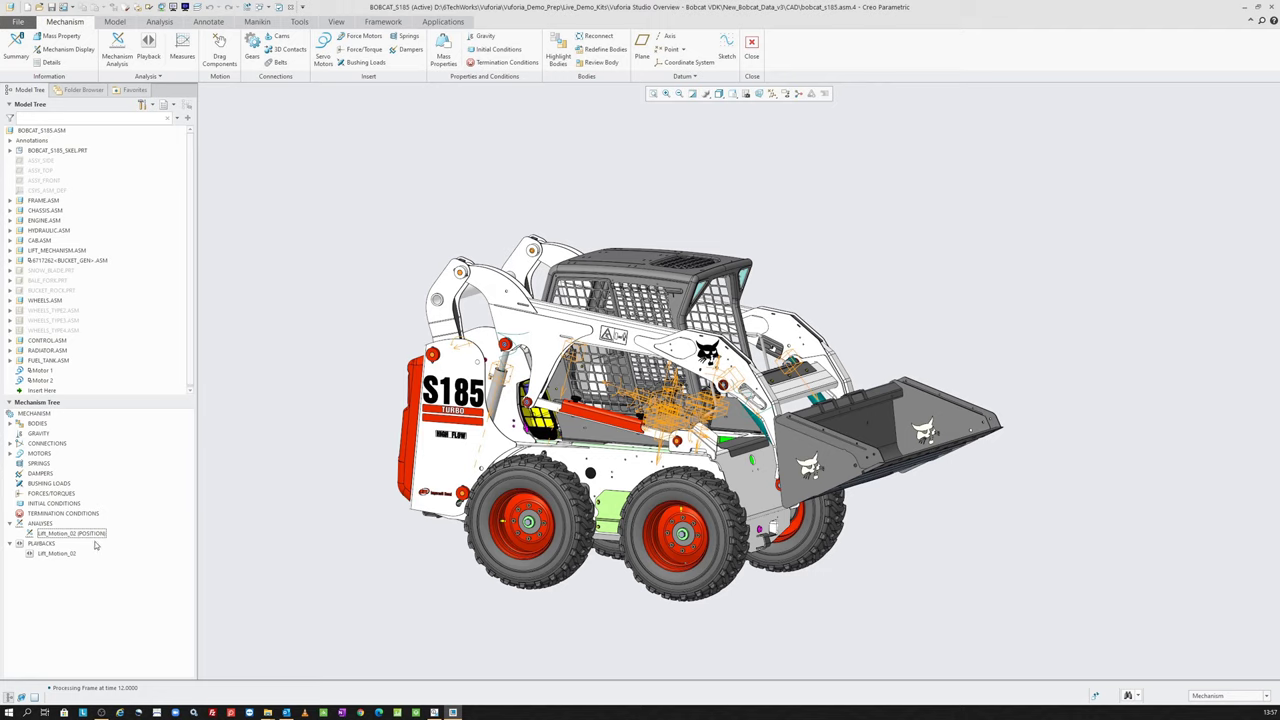
# Save the playback as Lift_Motion_02.fra and minimize Creo Parametric to reveal Illustrate.
pyautogui.click(148, 45)
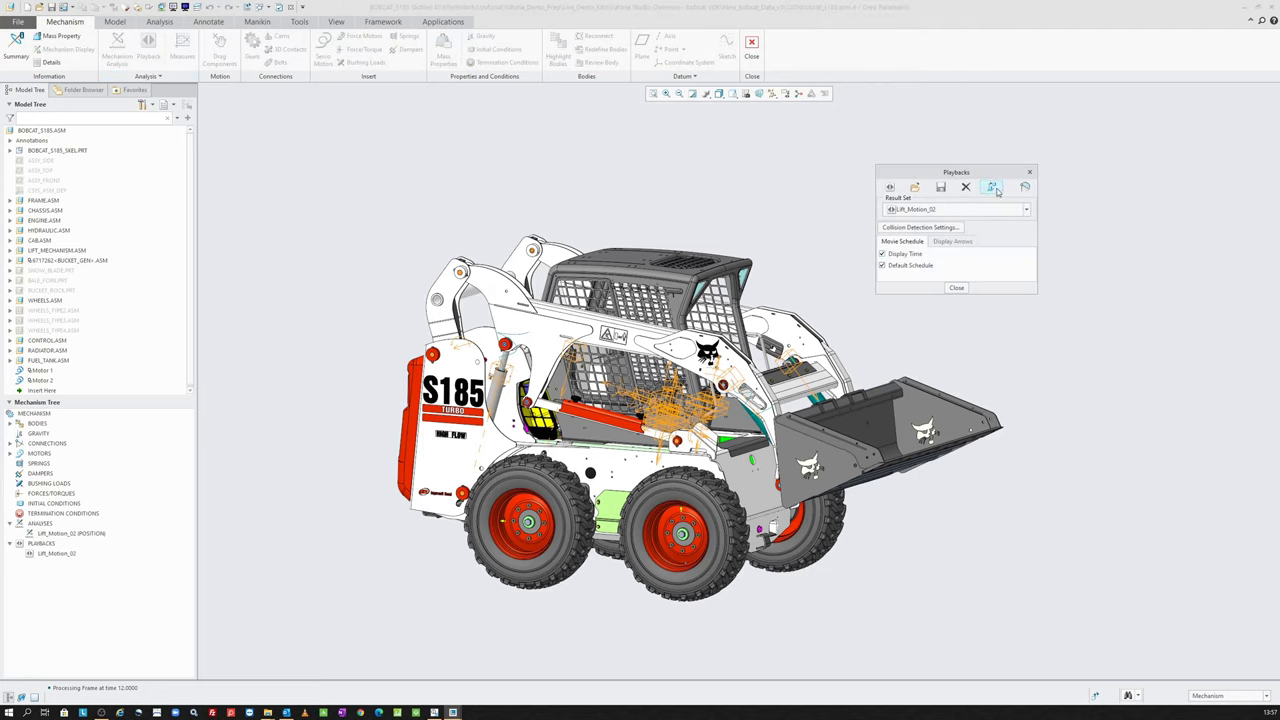
pyautogui.click(995, 190)
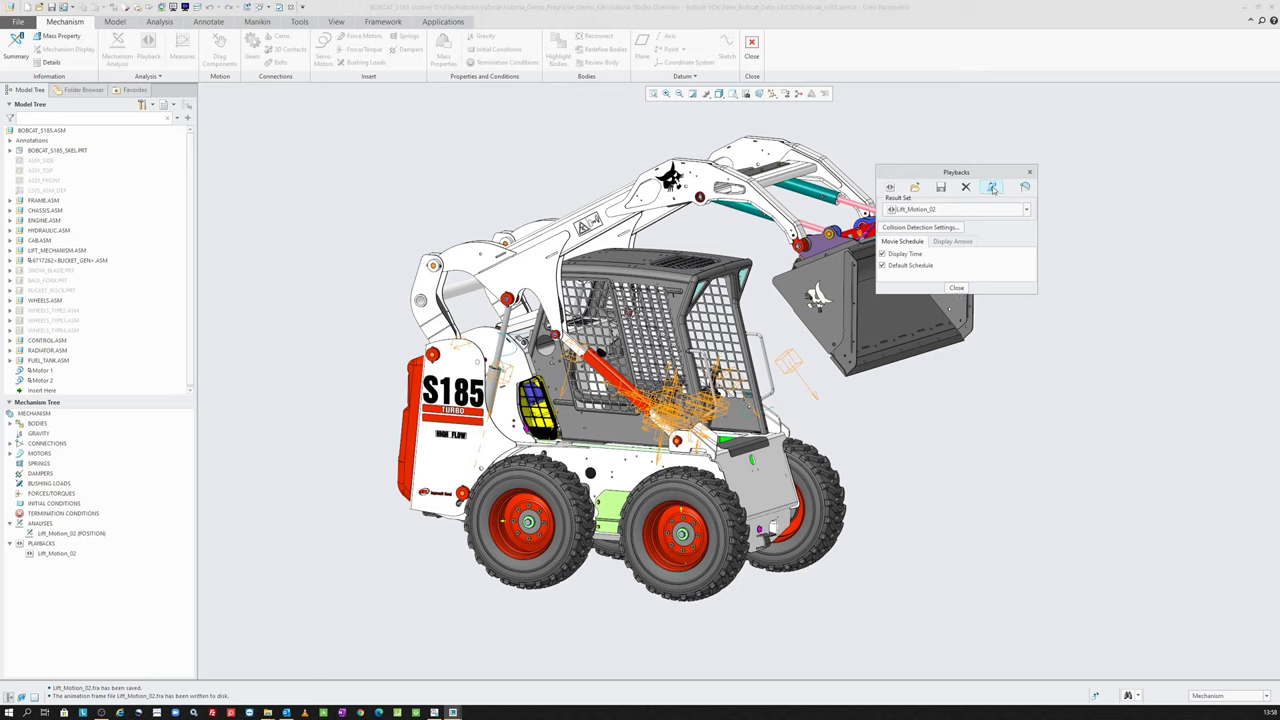
pyautogui.click(957, 288)
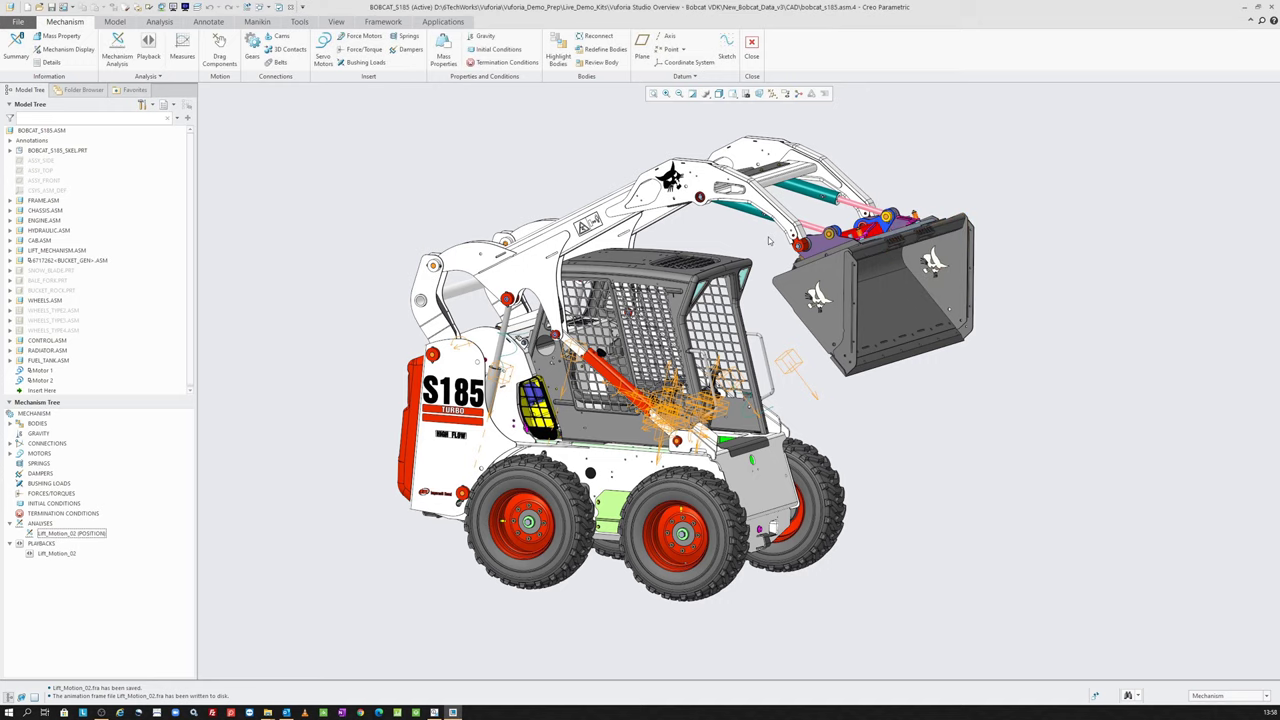
pyautogui.click(1243, 7)
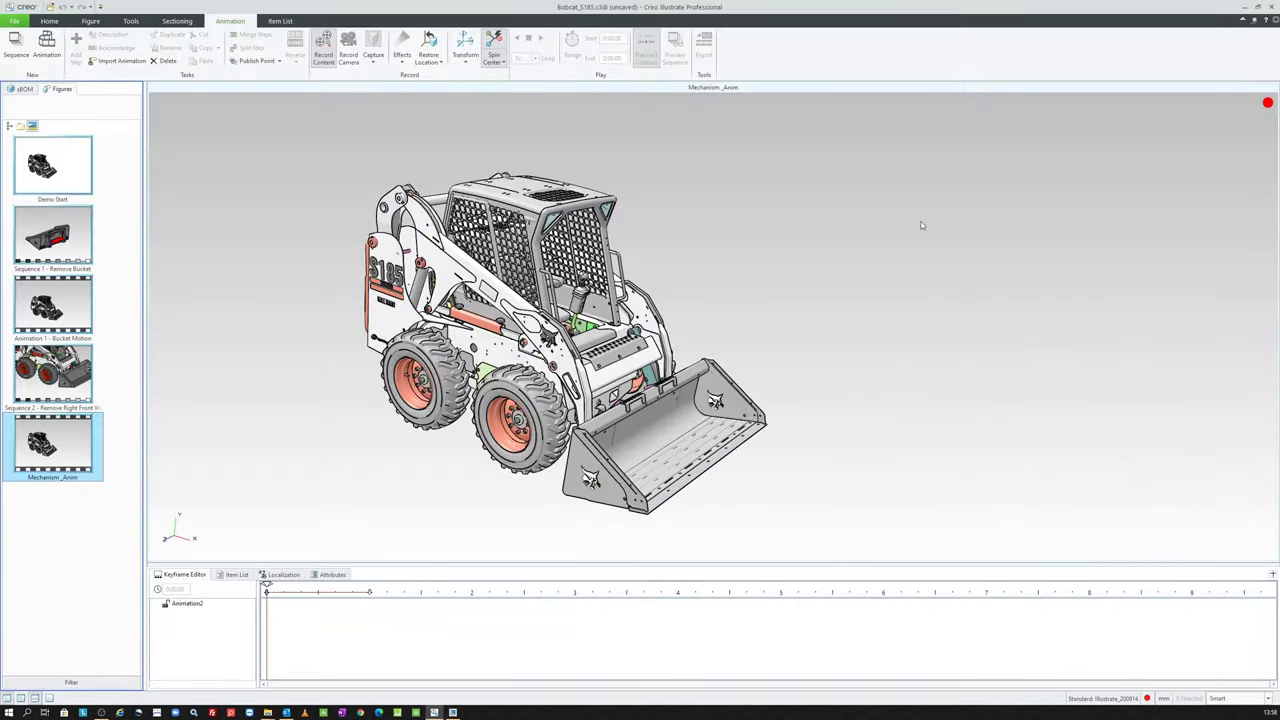
# Import Lift_Motion_02.fra from D:\0Demo\...\New_Bobcat_Data_v3\Illustrate into Mechanism_Anim.
pyautogui.click(384, 159)
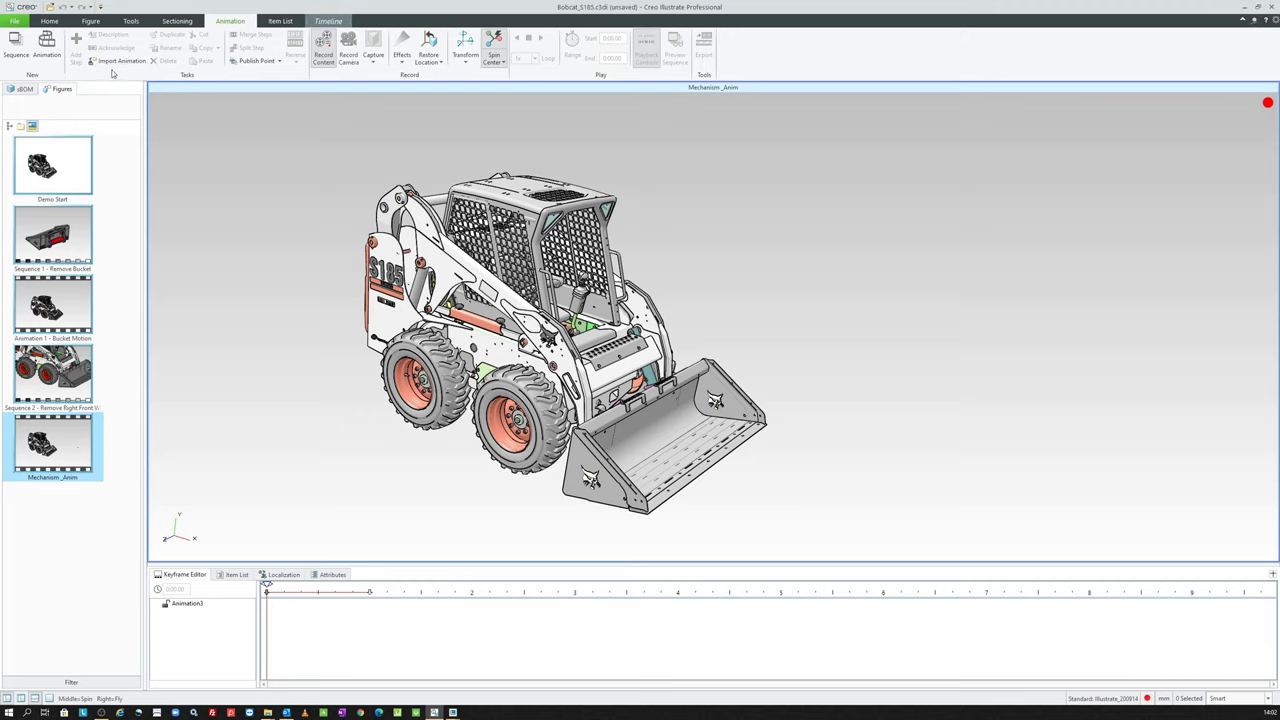
pyautogui.click(121, 62)
pyautogui.click(676, 376)
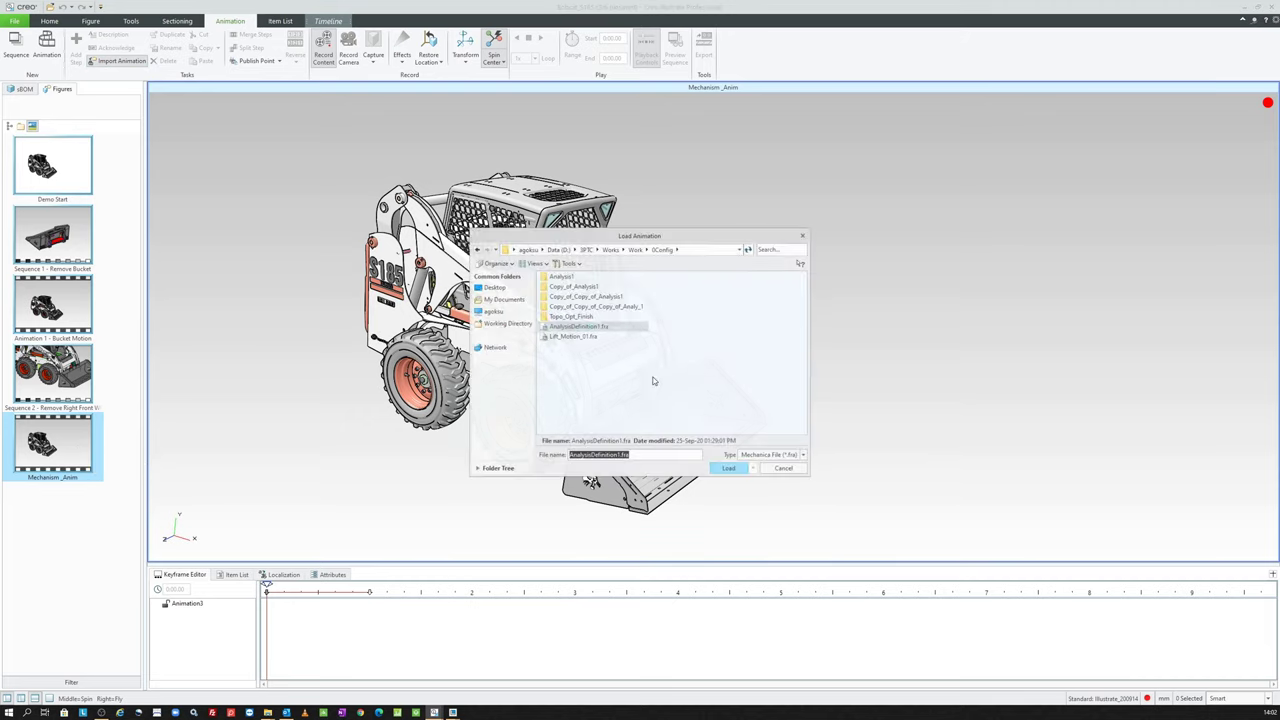
pyautogui.click(493, 311)
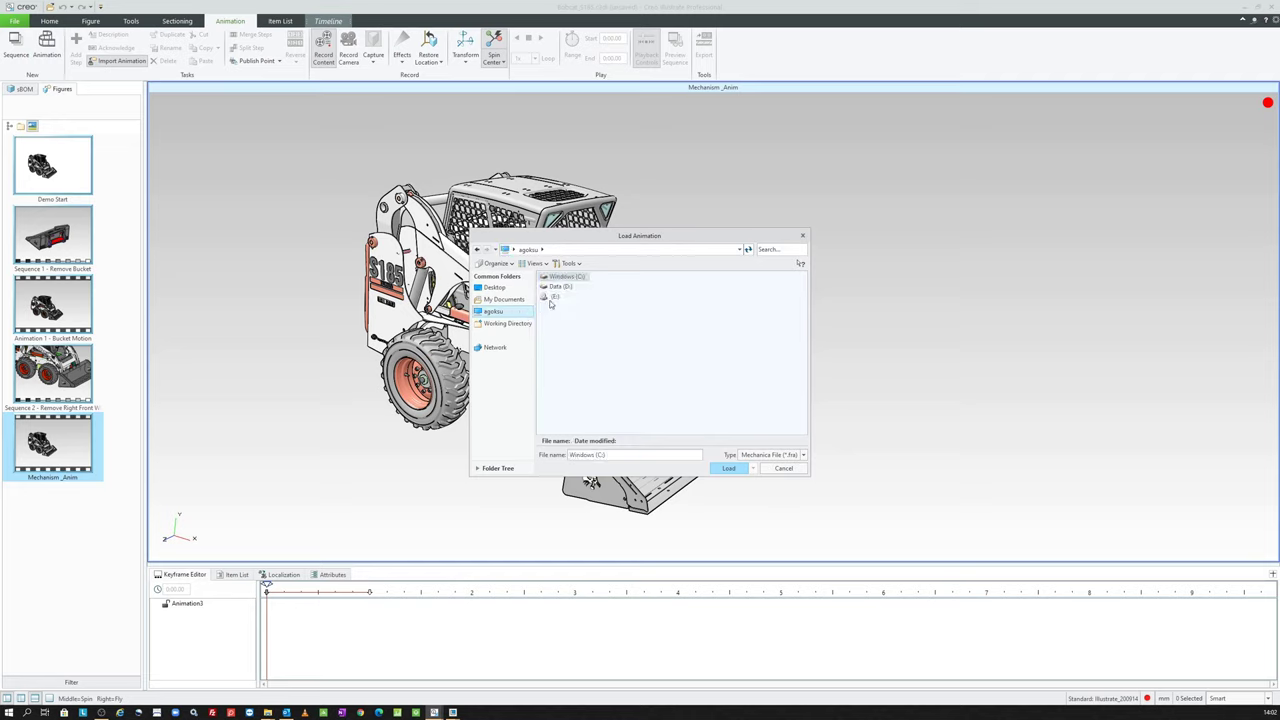
pyautogui.doubleClick(565, 289)
pyautogui.doubleClick(577, 286)
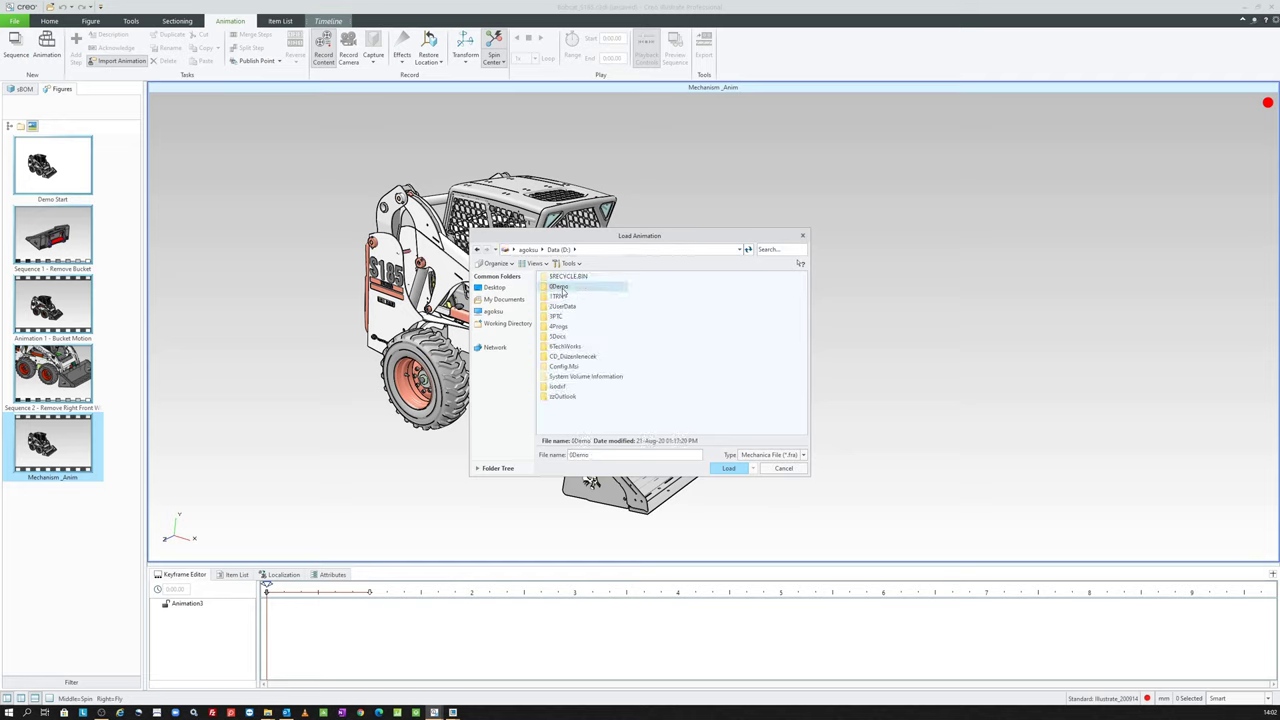
pyautogui.doubleClick(576, 287)
pyautogui.doubleClick(560, 306)
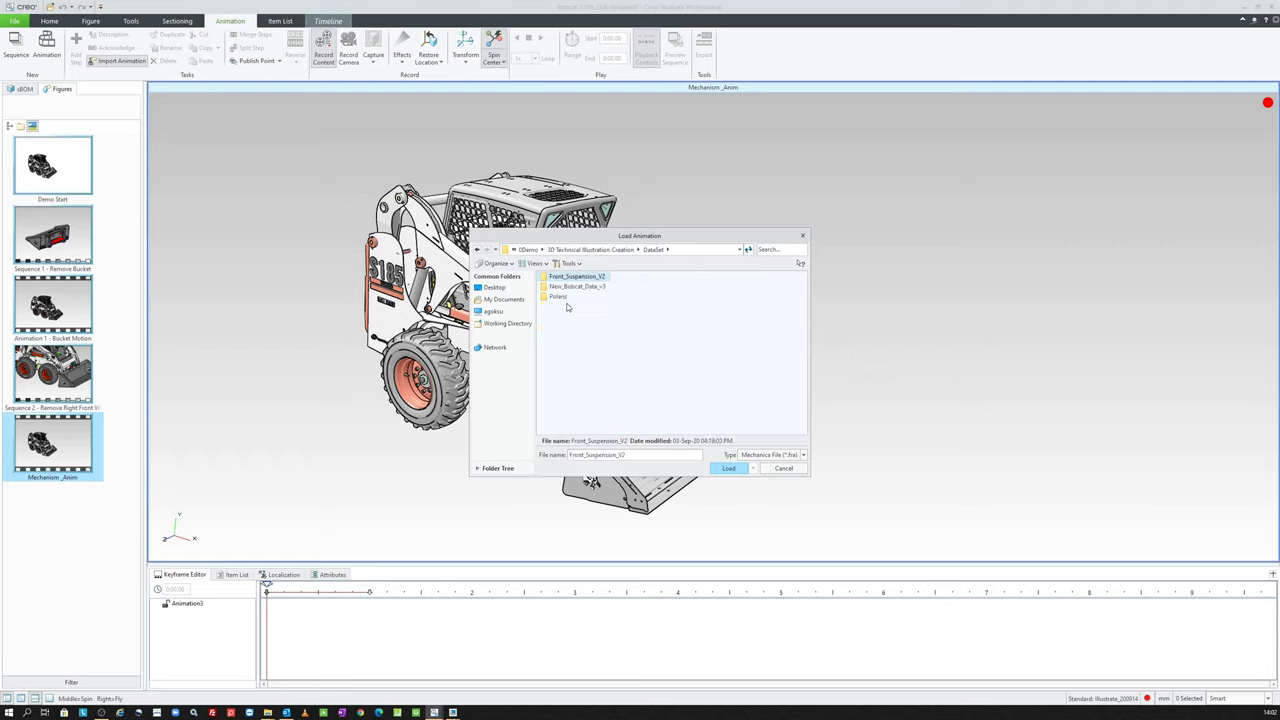
pyautogui.doubleClick(576, 287)
pyautogui.doubleClick(576, 287)
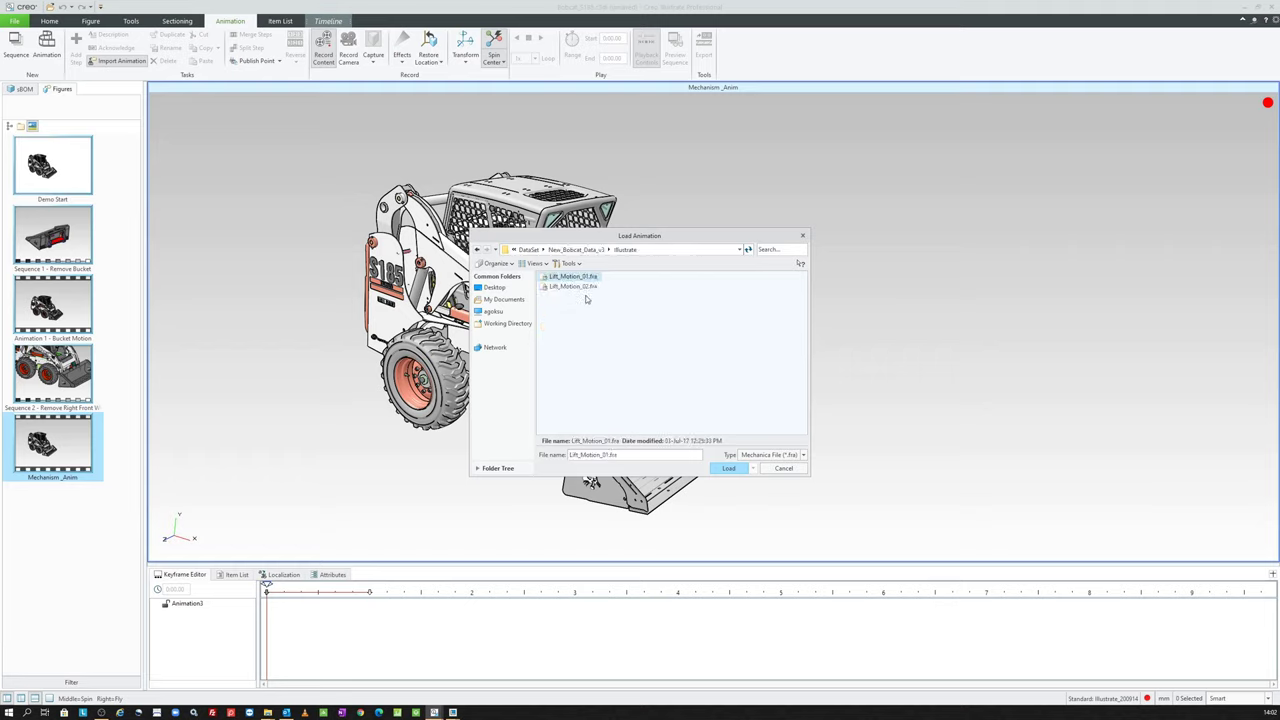
pyautogui.click(572, 287)
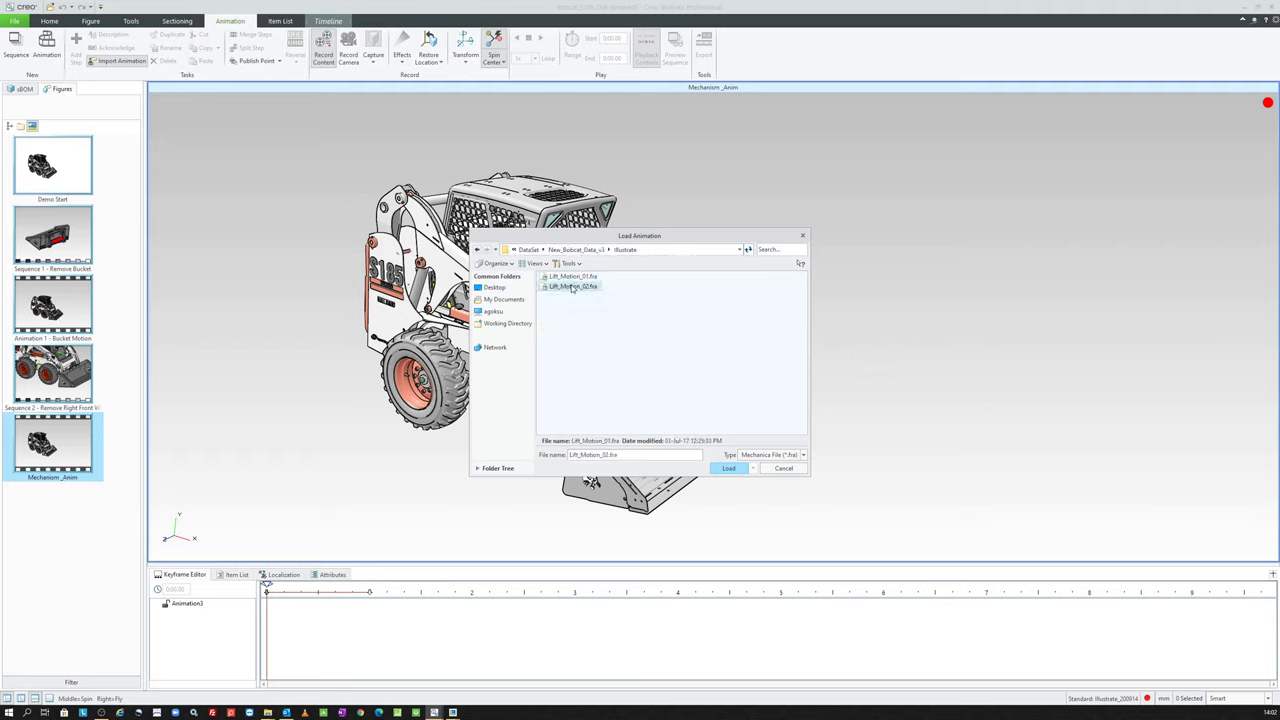
pyautogui.doubleClick(572, 287)
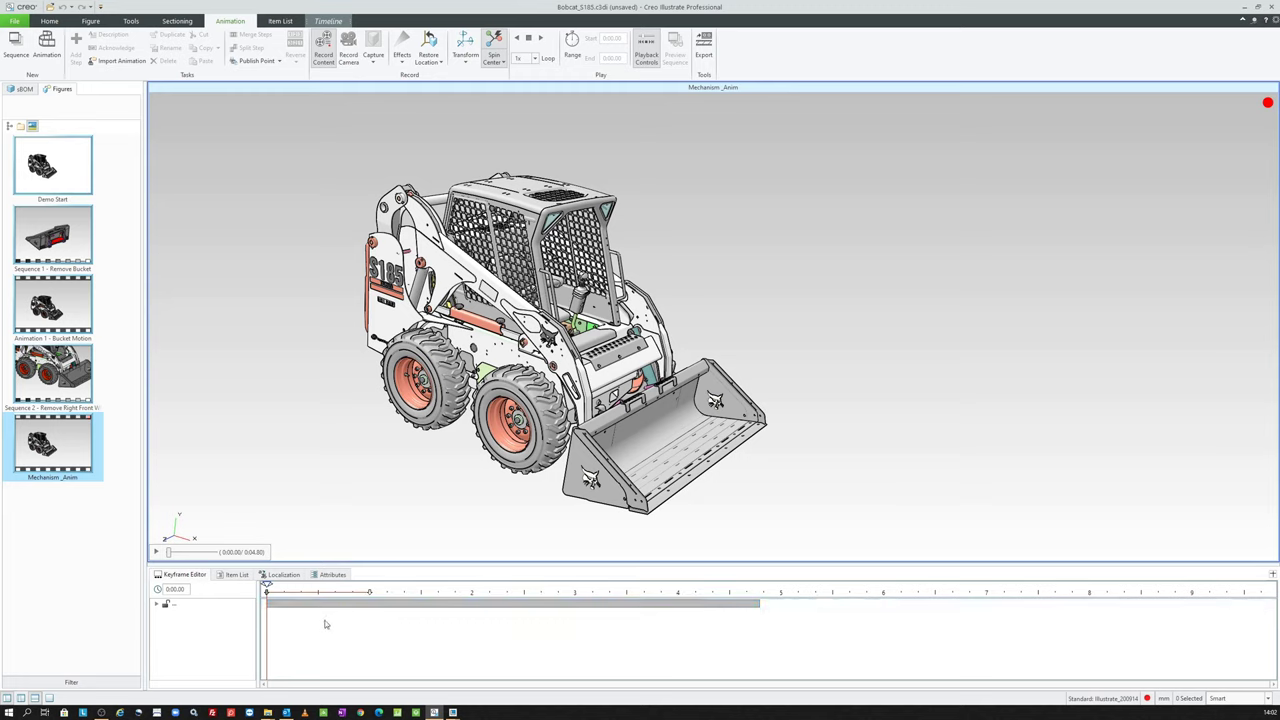
# Stretch the Lift_Motion_02 track from 4.80 to about 9 seconds and replay it from the start.
pyautogui.click(156, 552)
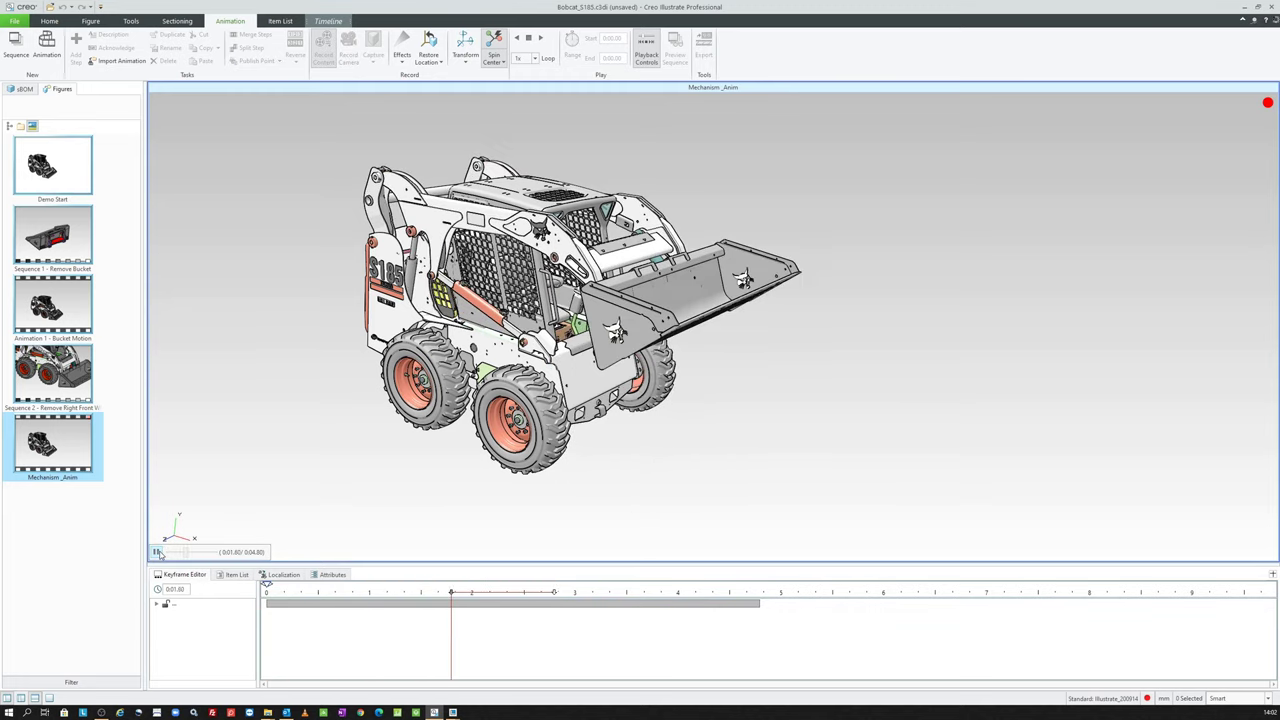
pyautogui.click(156, 552)
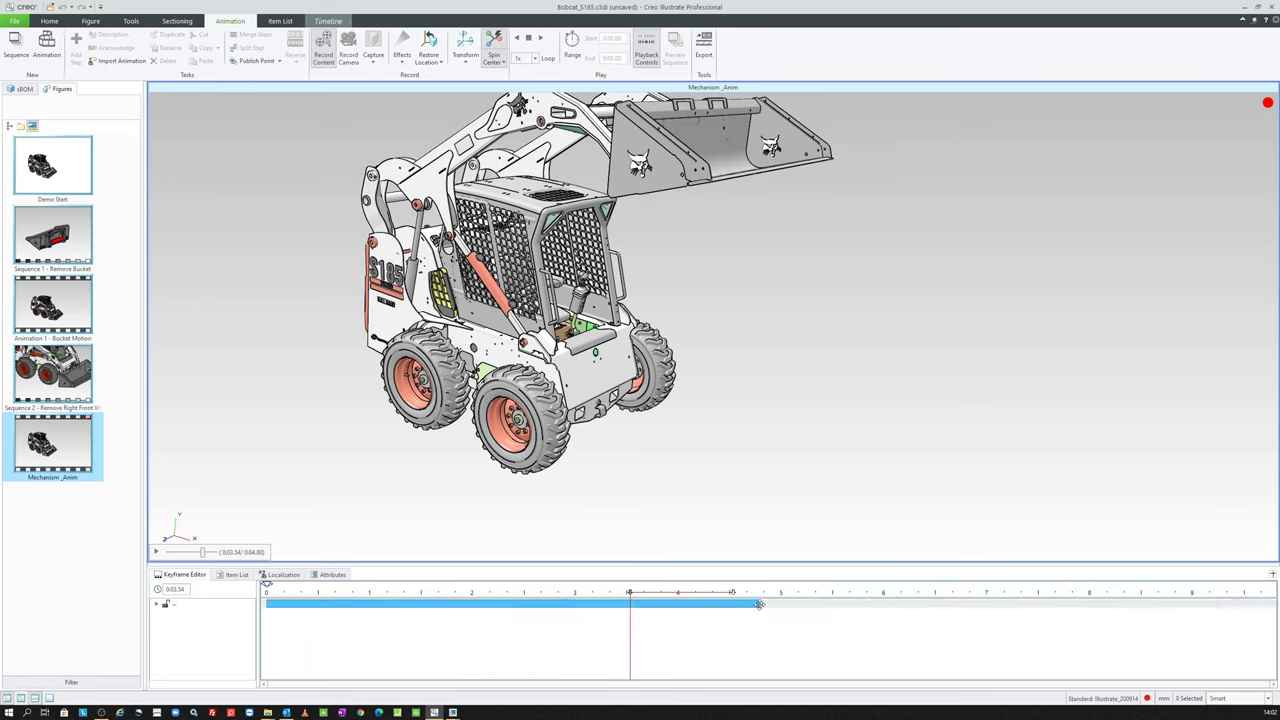
pyautogui.moveTo(759, 604); pyautogui.dragTo(1194, 618)
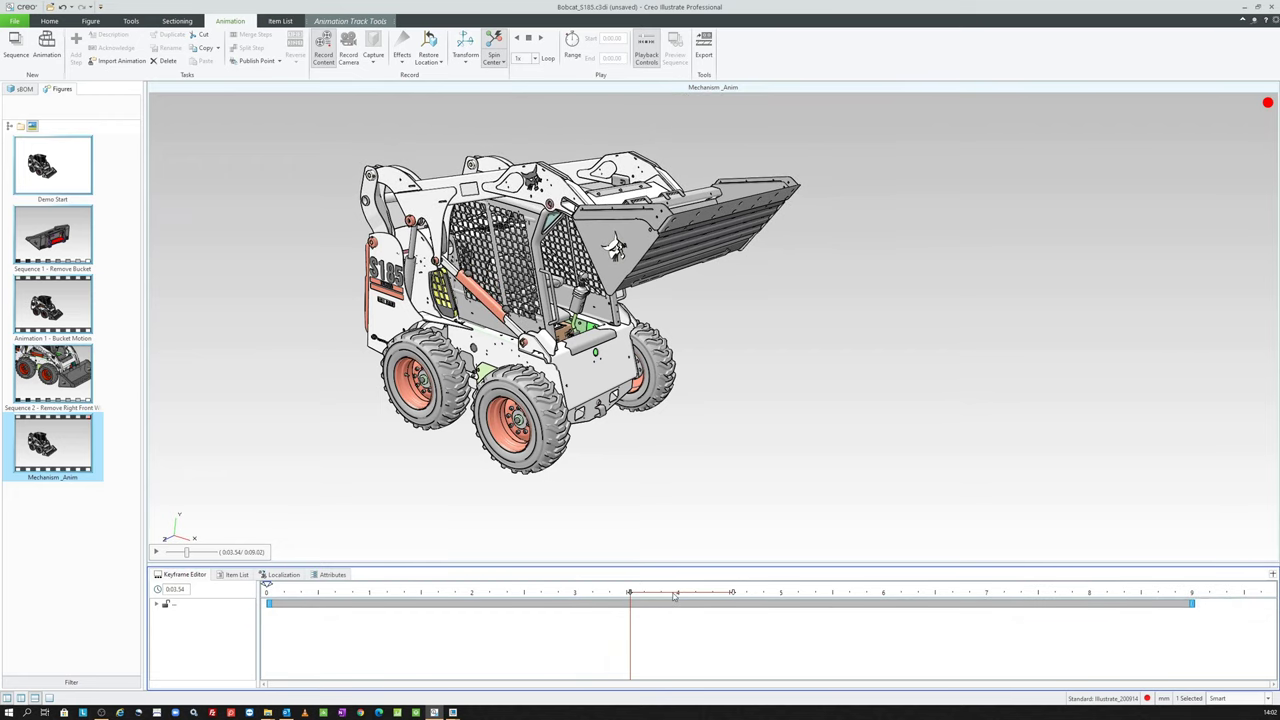
pyautogui.moveTo(630, 592); pyautogui.dragTo(232, 585)
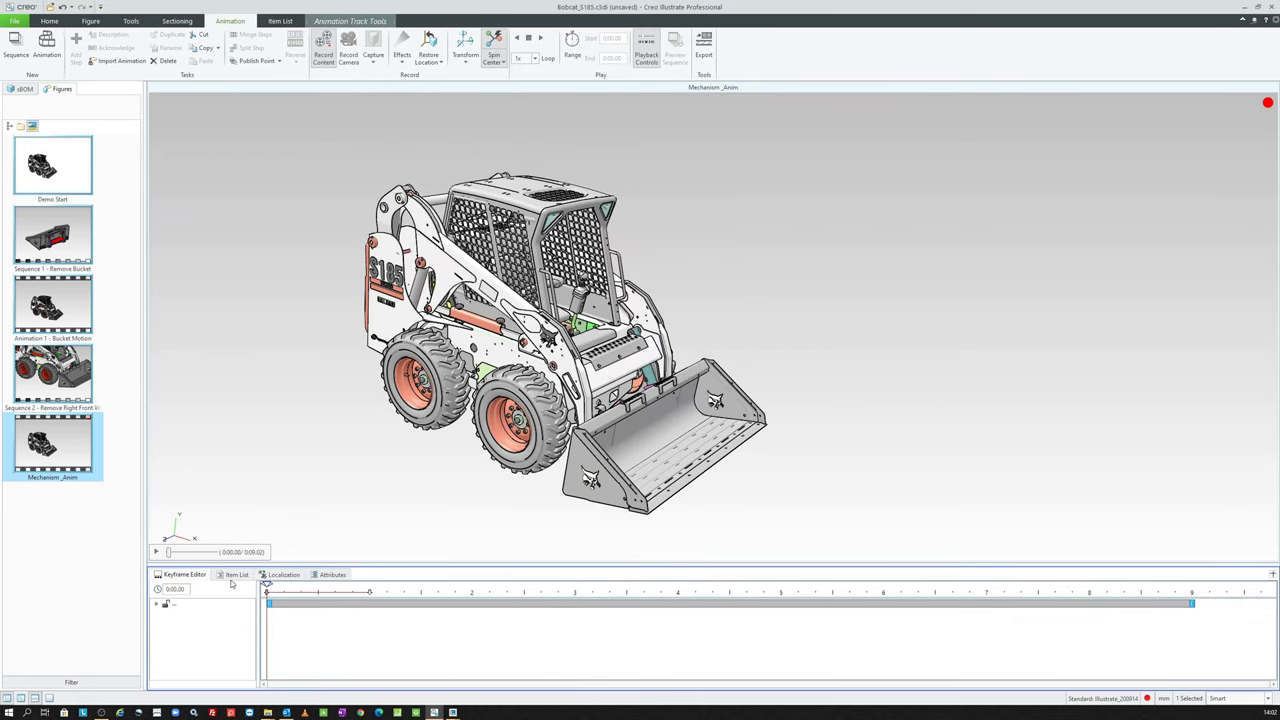
pyautogui.click(224, 438)
pyautogui.press('space')
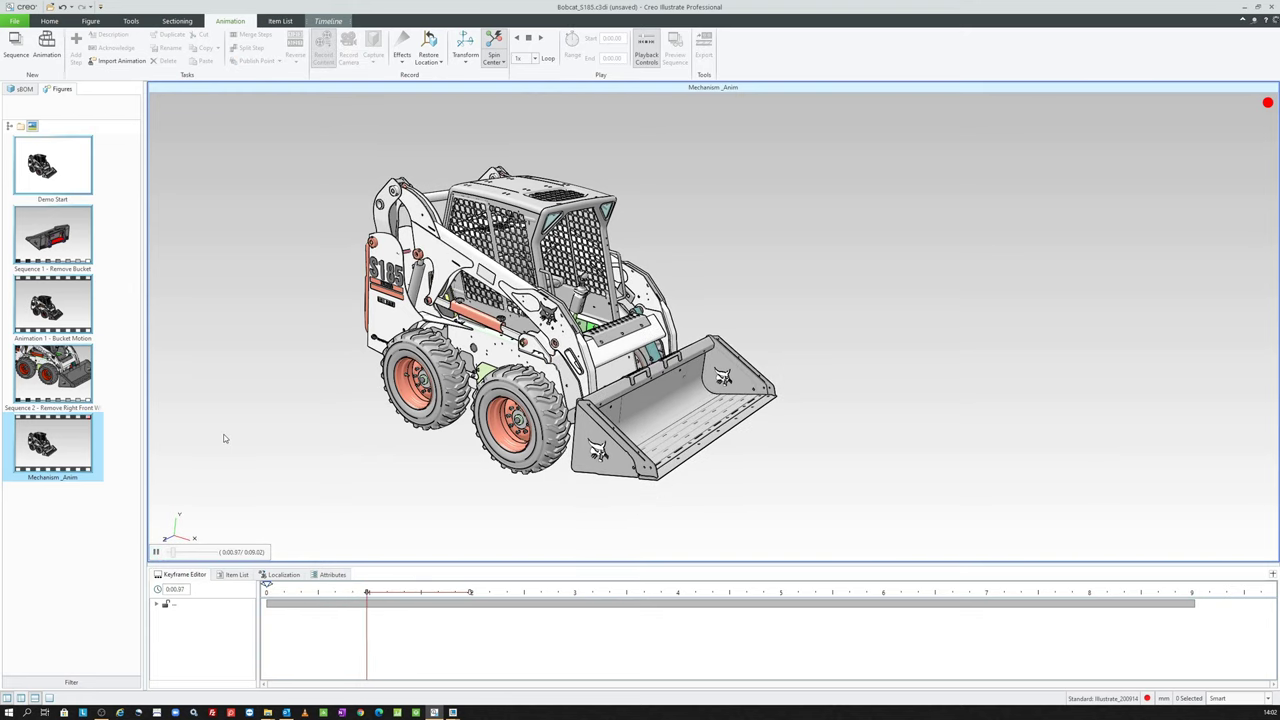